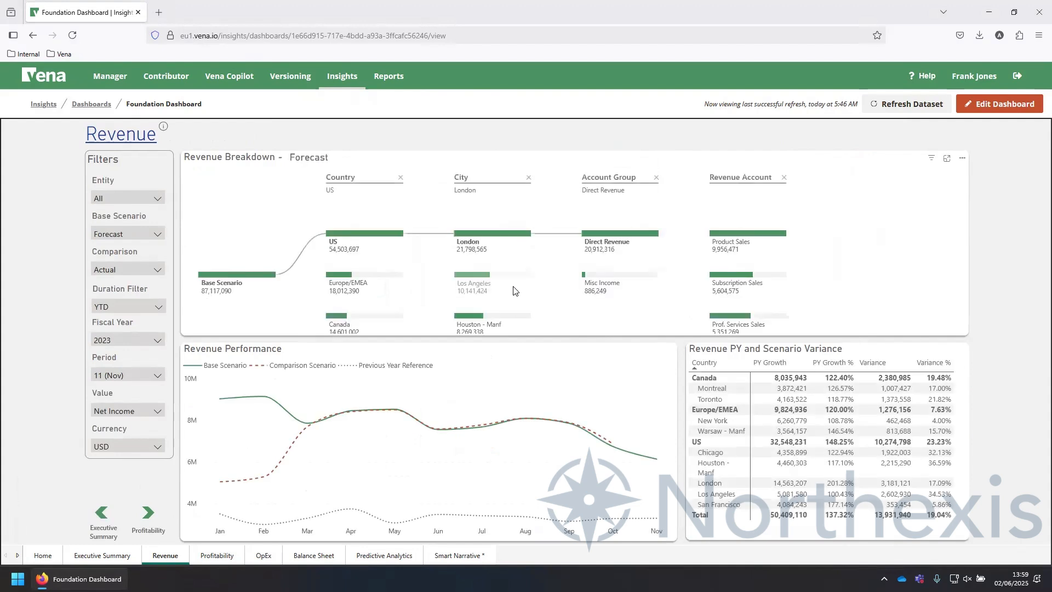
- Review the Foundation Dashboard's Profitability, OpEx, Balance Sheet, Predictive Analytics and Smart Narrative pages
click(219, 554)
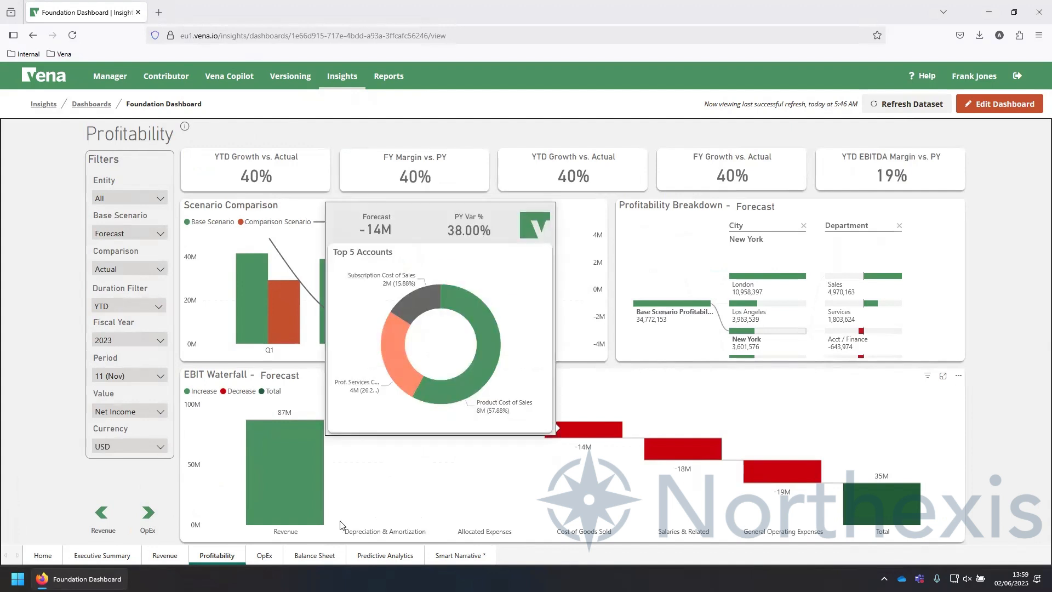
click(268, 556)
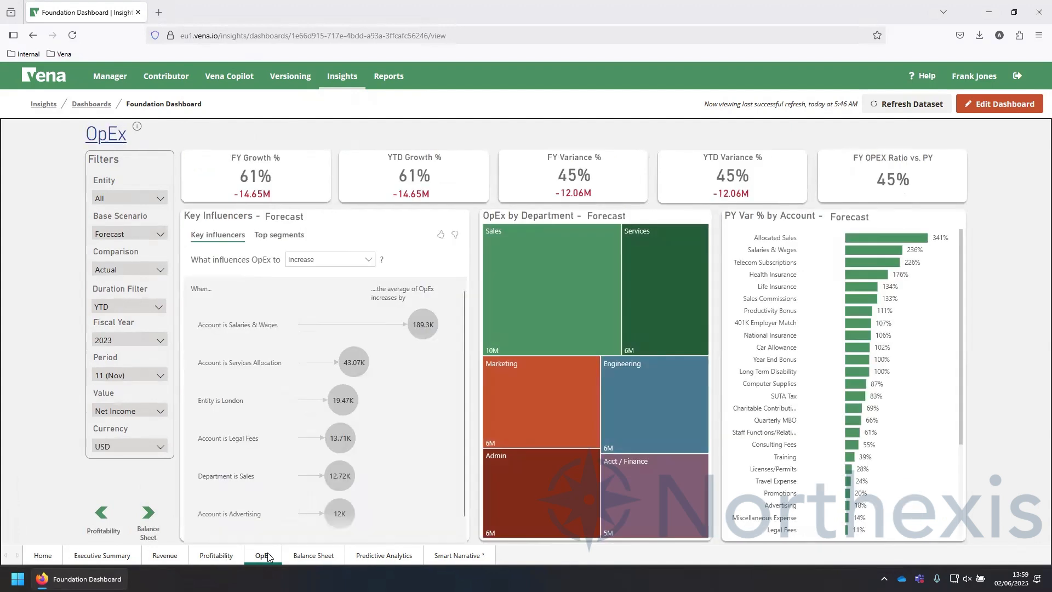
click(322, 558)
click(385, 560)
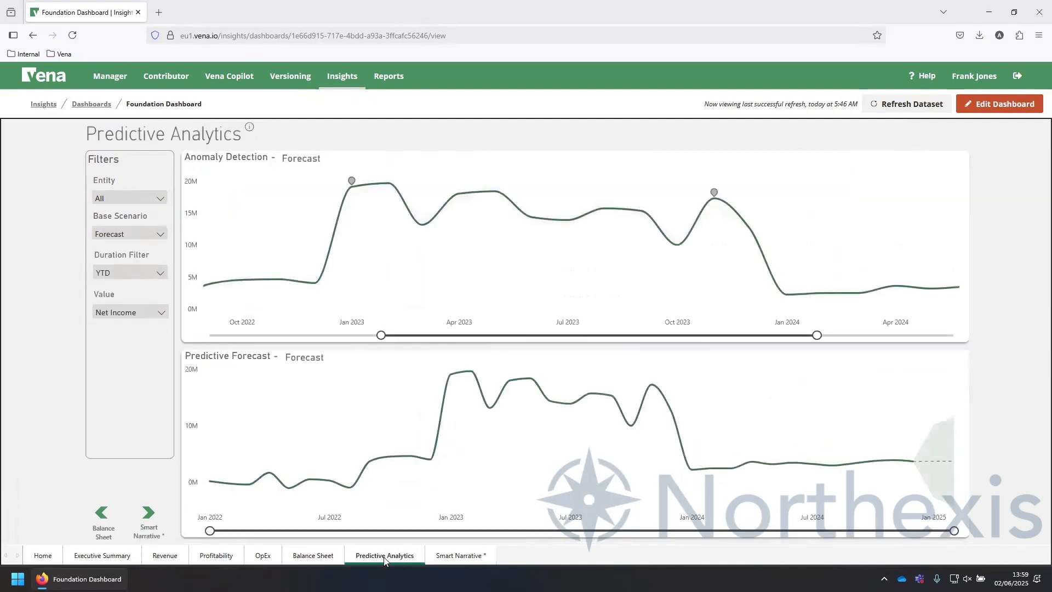
click(453, 559)
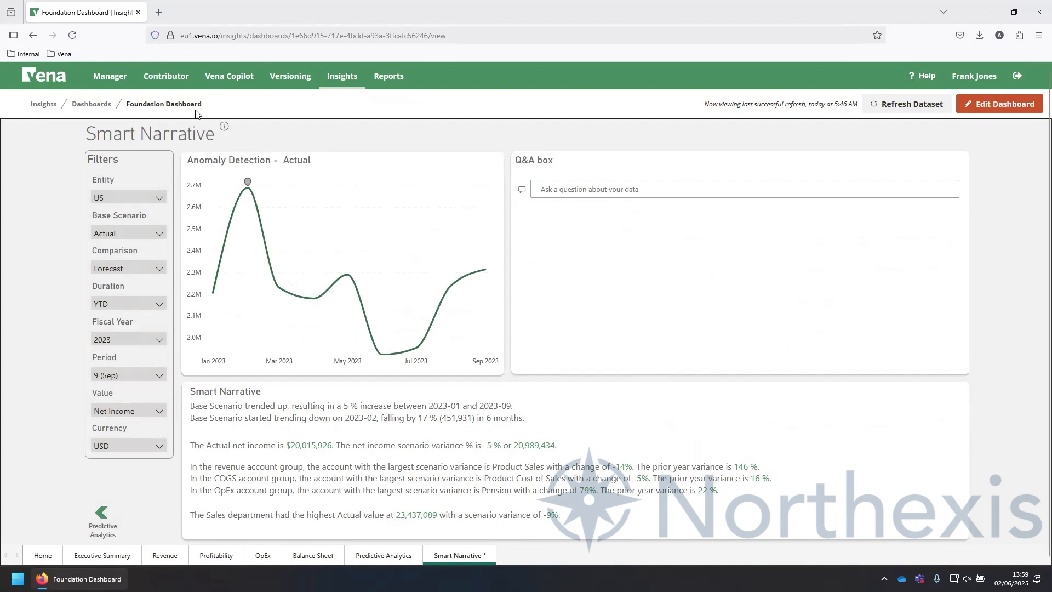
- Go to Versioning and expand all members under Financial in the Account dimension
click(289, 86)
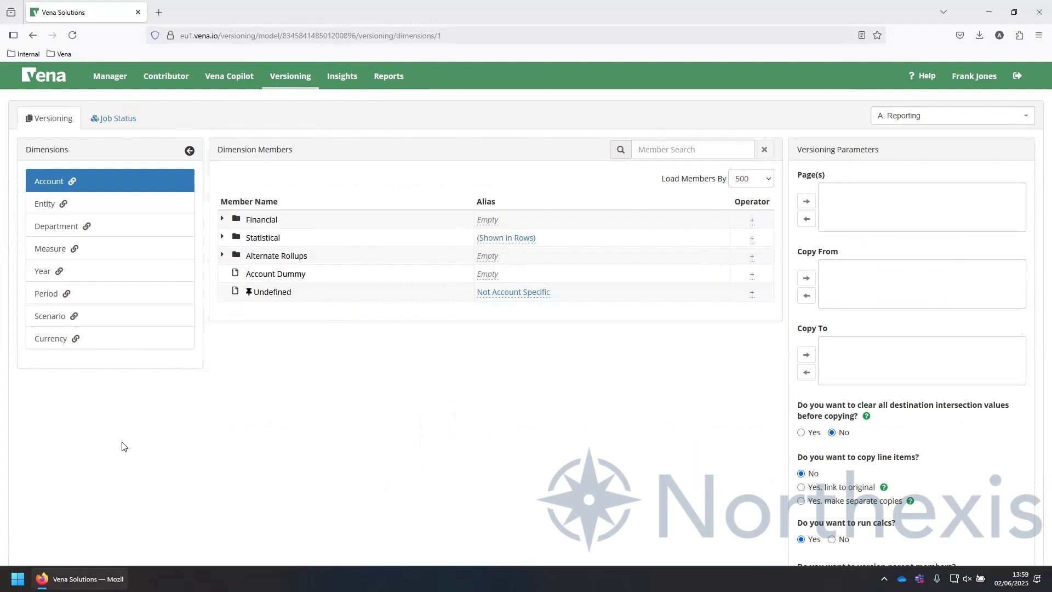
right_click(304, 226)
click(358, 385)
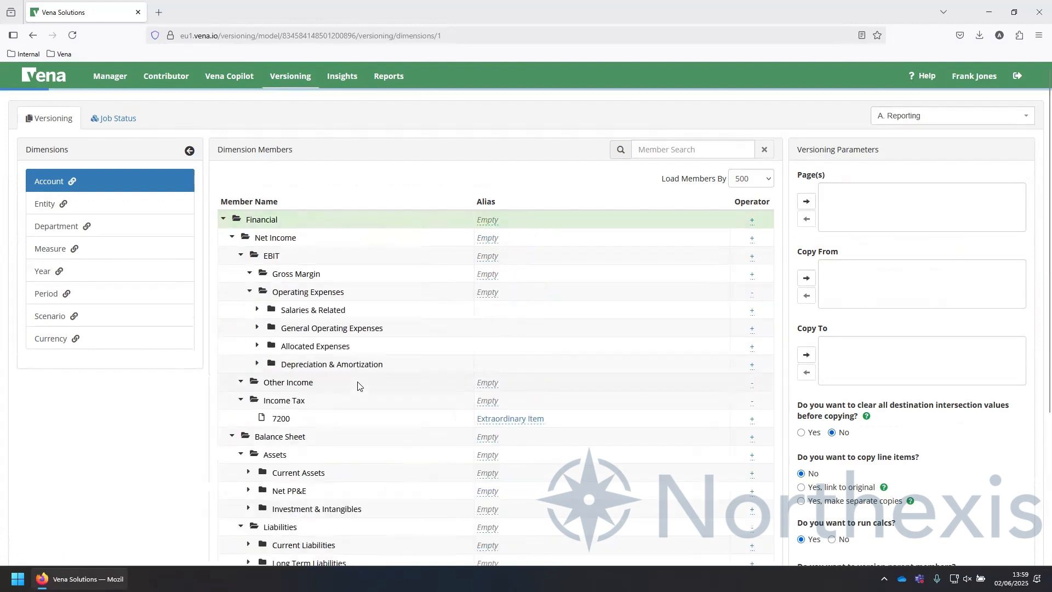
- Show the Entity dimension's members and expand All Entities and Alternate Rollups
click(94, 203)
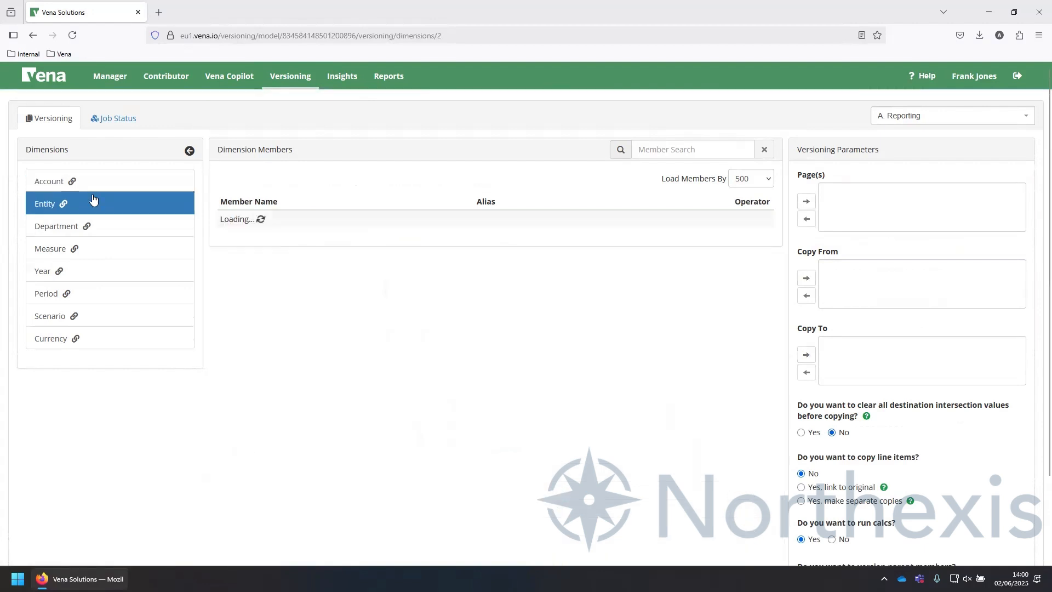
click(222, 218)
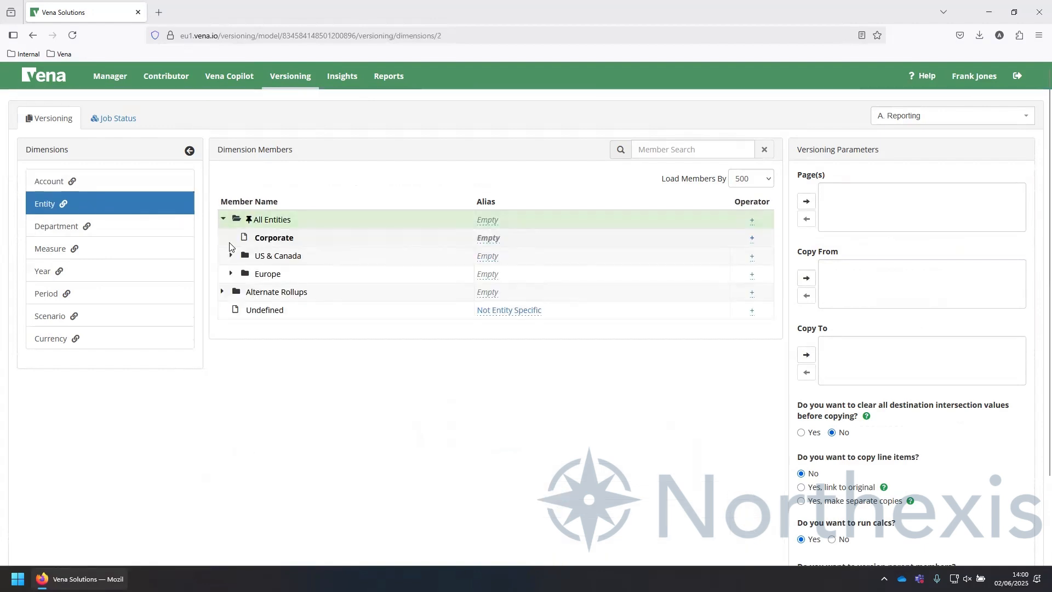
click(222, 290)
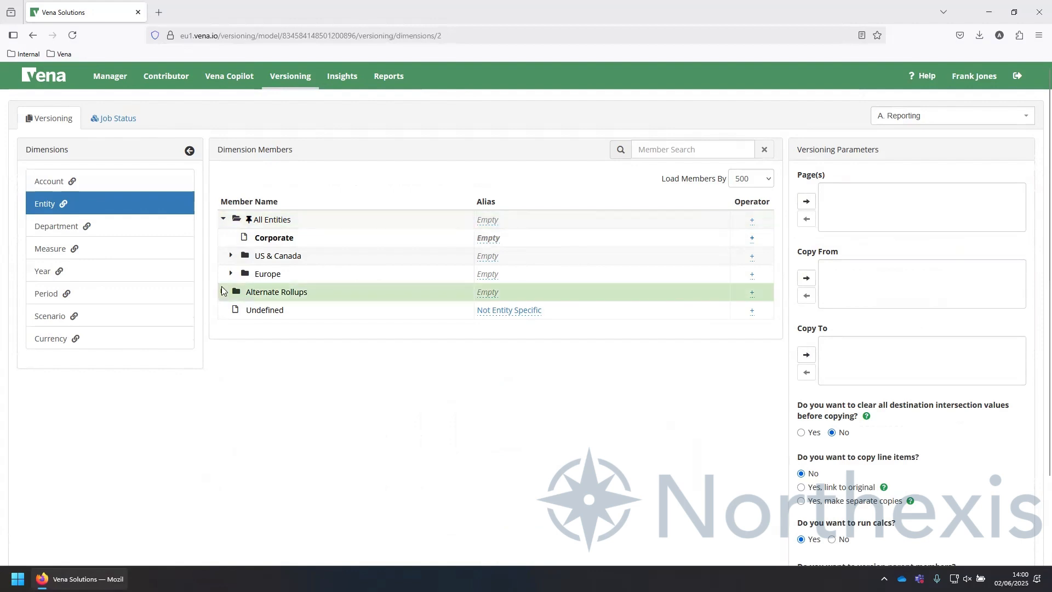
click(223, 292)
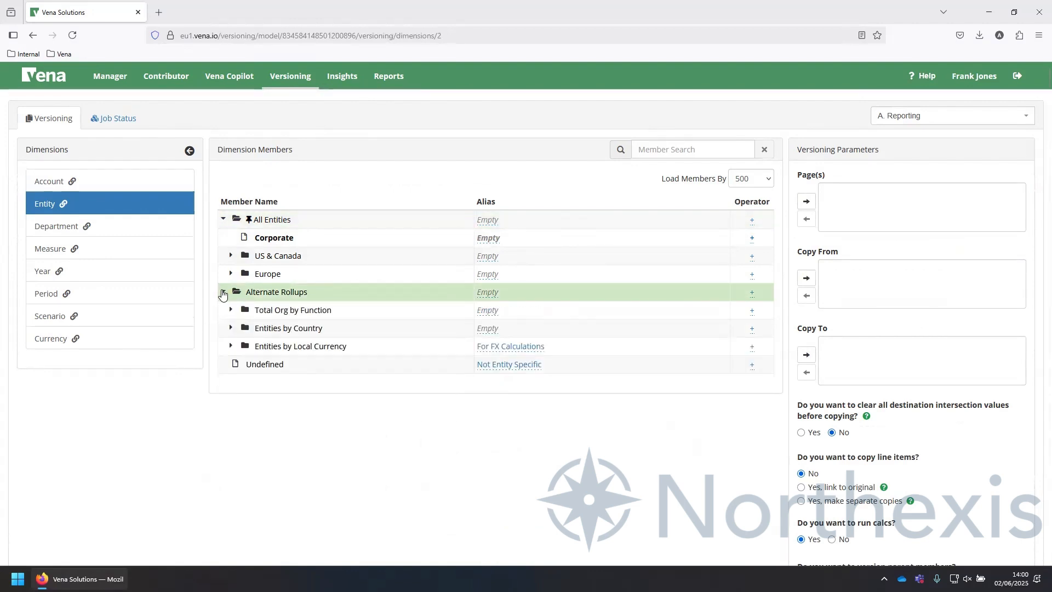
- Add a sibling member named What-If 4 after What-If 3 under What-If Scenarios in the Scenario dimension's Planning Scenarios
click(142, 320)
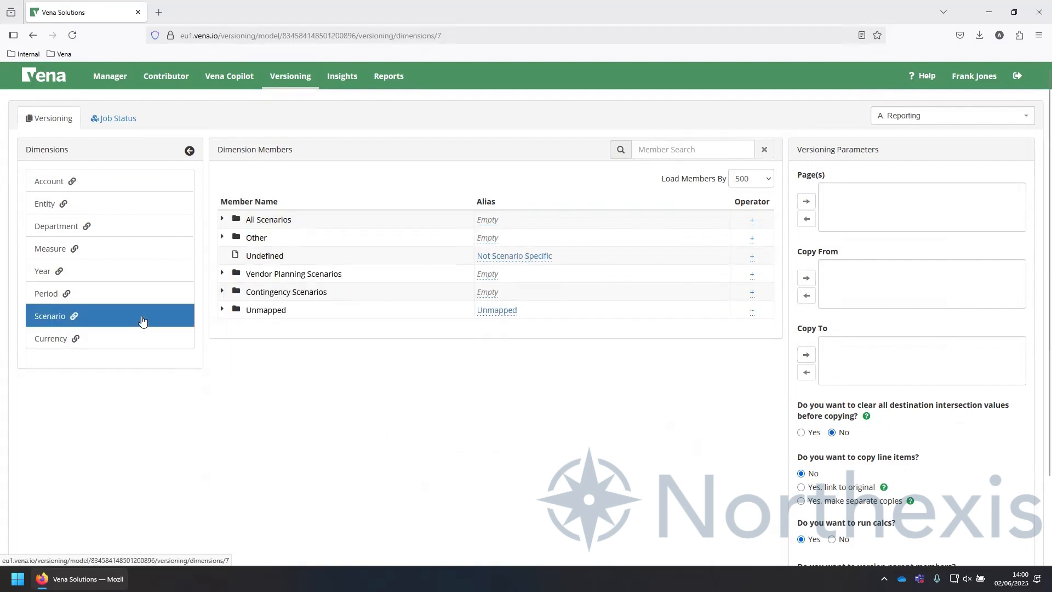
click(223, 220)
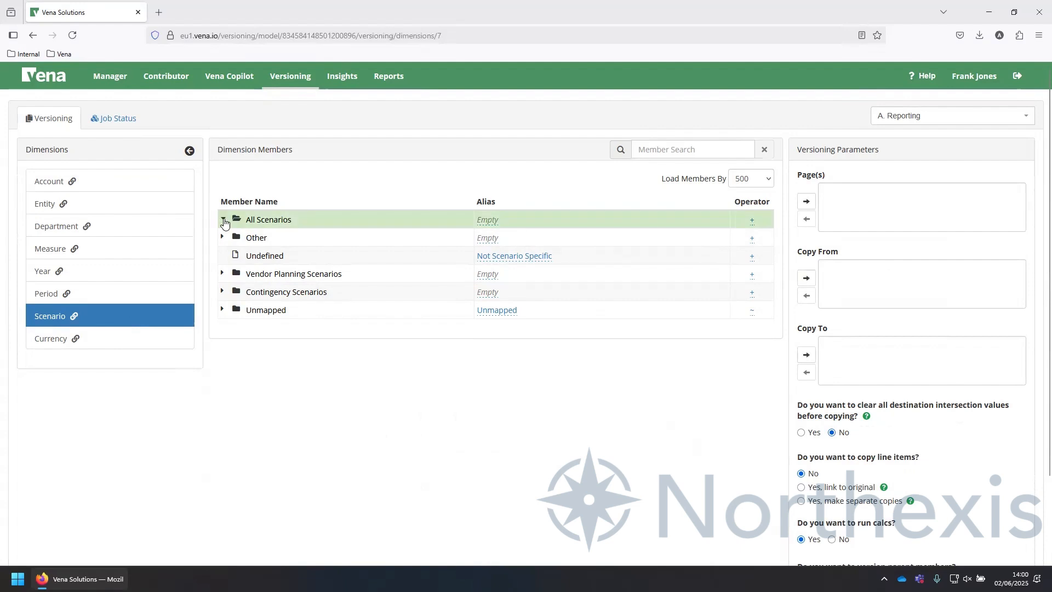
click(231, 275)
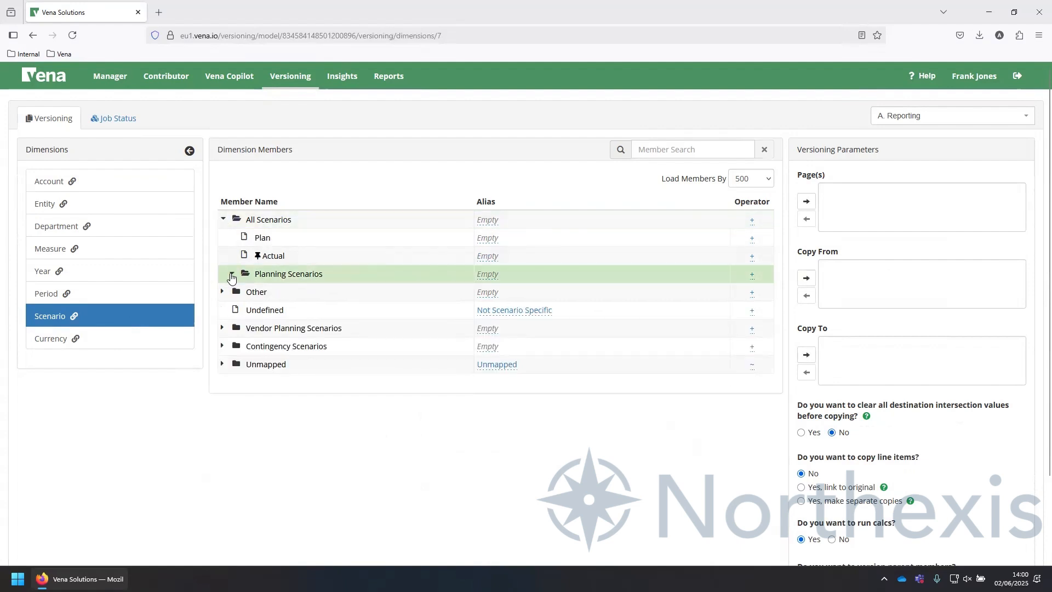
click(240, 345)
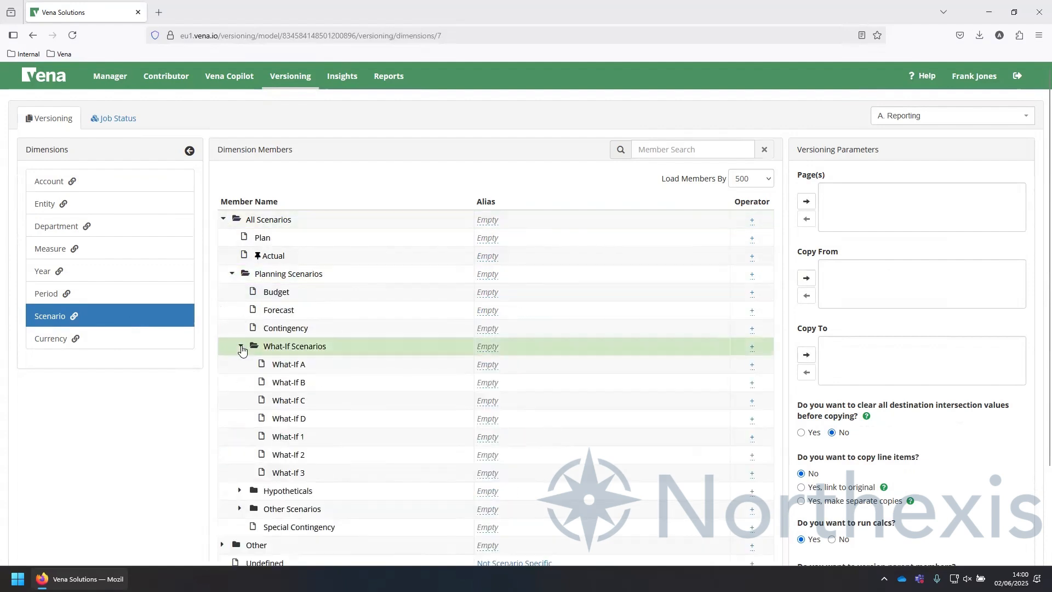
right_click(305, 472)
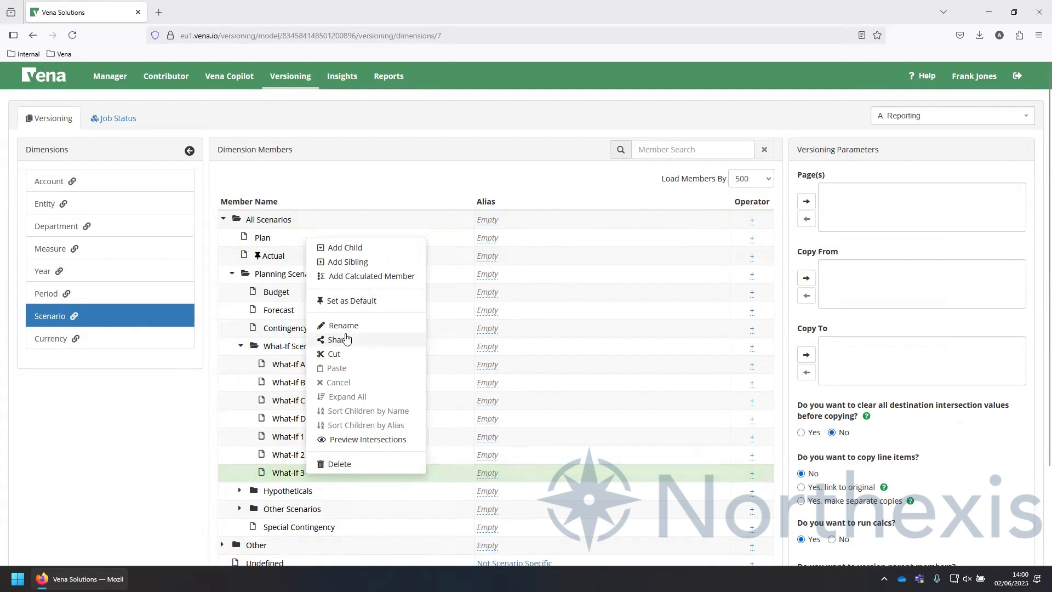
click(369, 262)
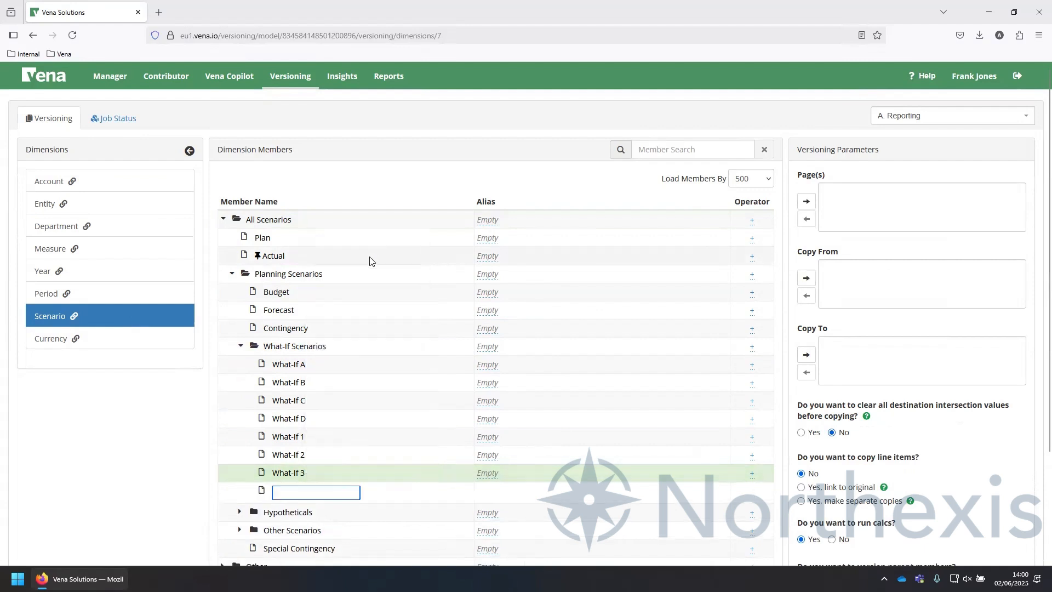
text(What-)
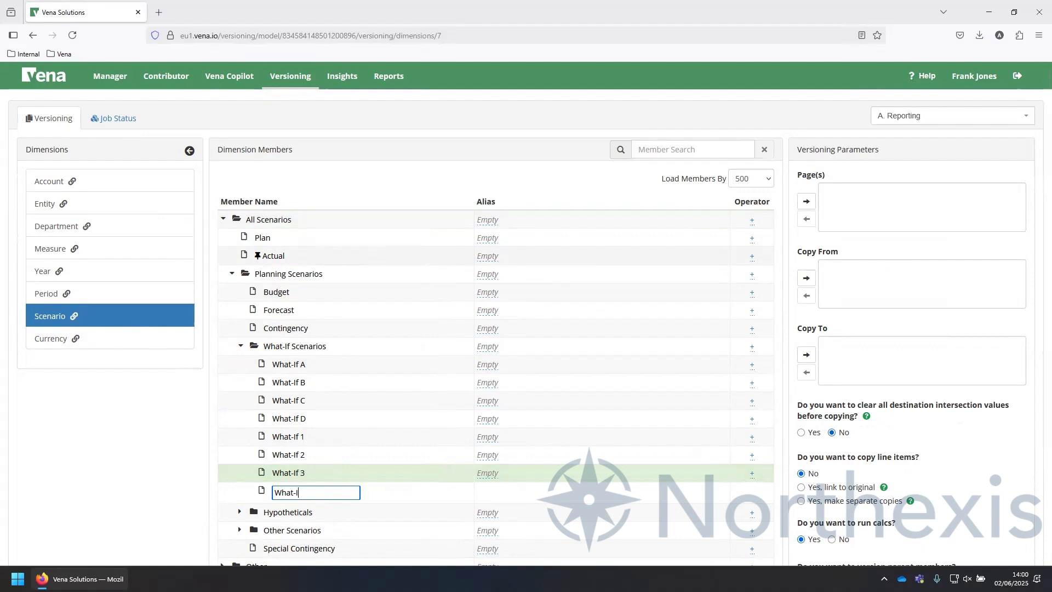
text(If 4)
key(Return)
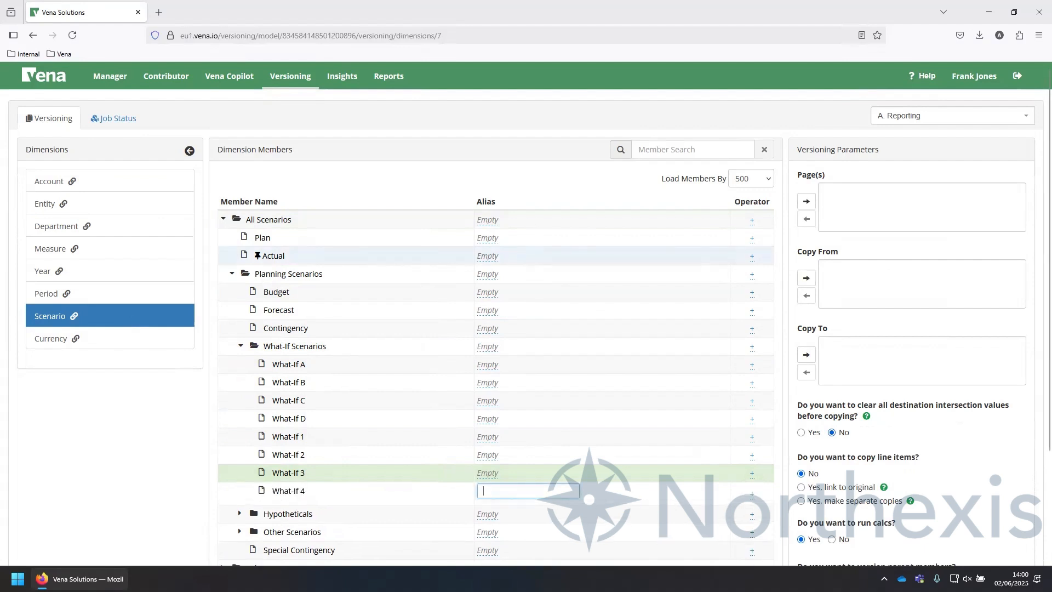
- Set the What-If 4 scenario as the Copy To member and Budget as the Copy From member
click(336, 491)
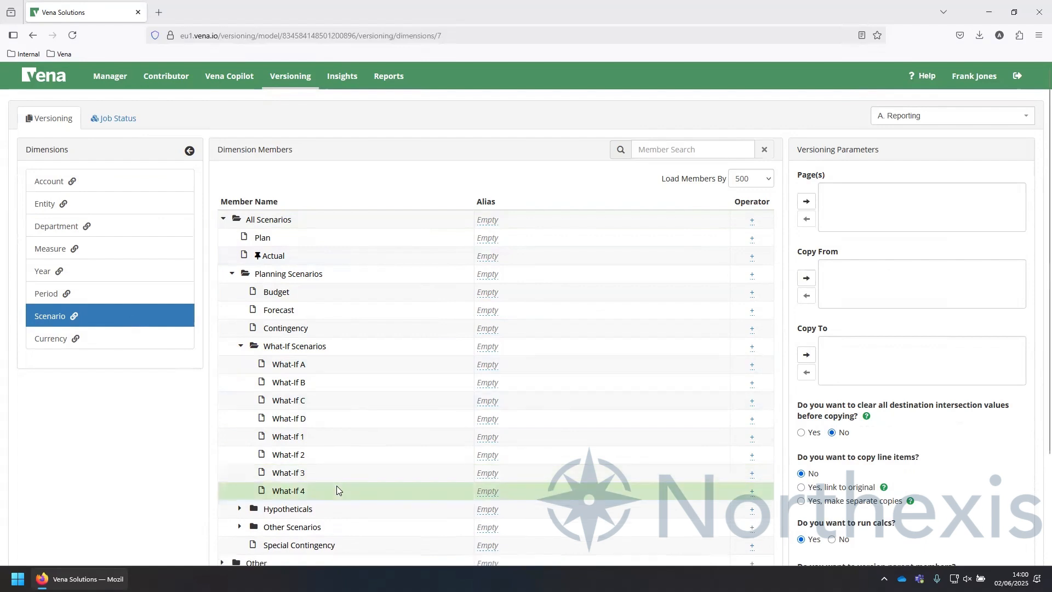
click(805, 357)
click(355, 294)
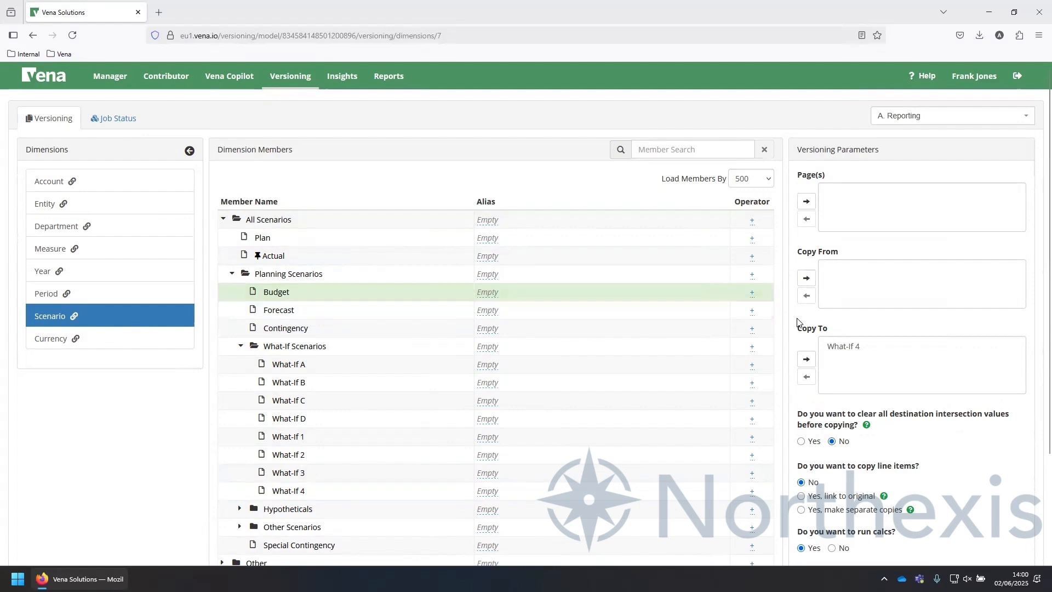
click(807, 279)
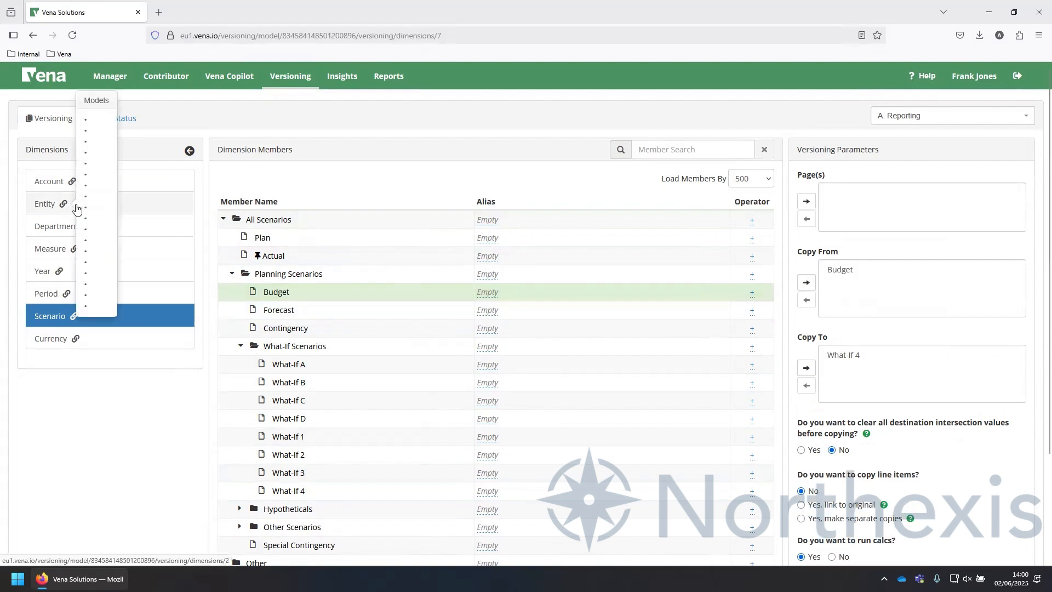
- Add entity 220 (London) from Europe under All Entities to the versioning Page(s) parameter
click(132, 204)
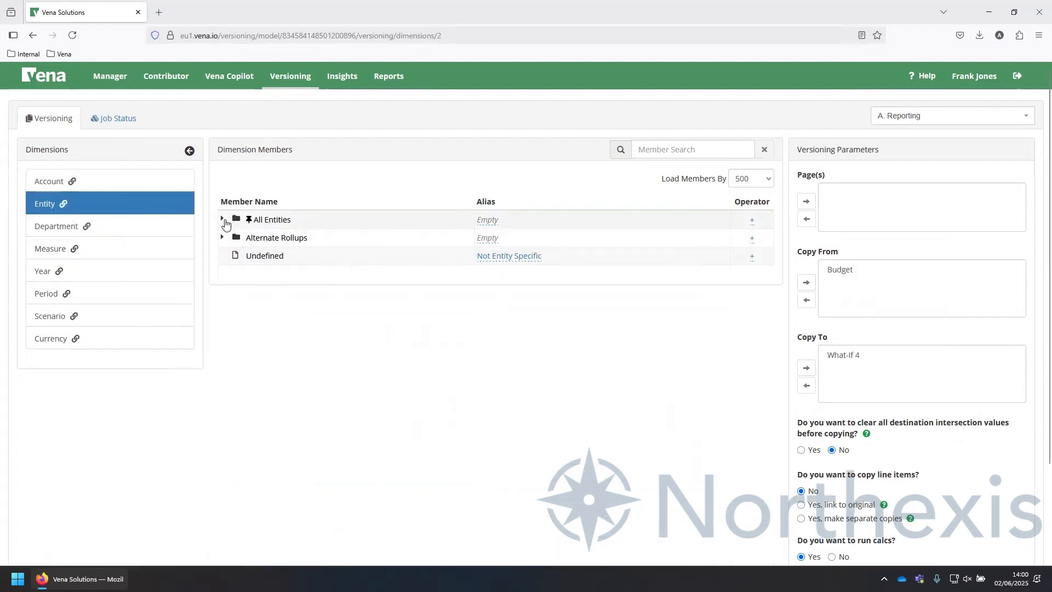
click(223, 220)
click(232, 273)
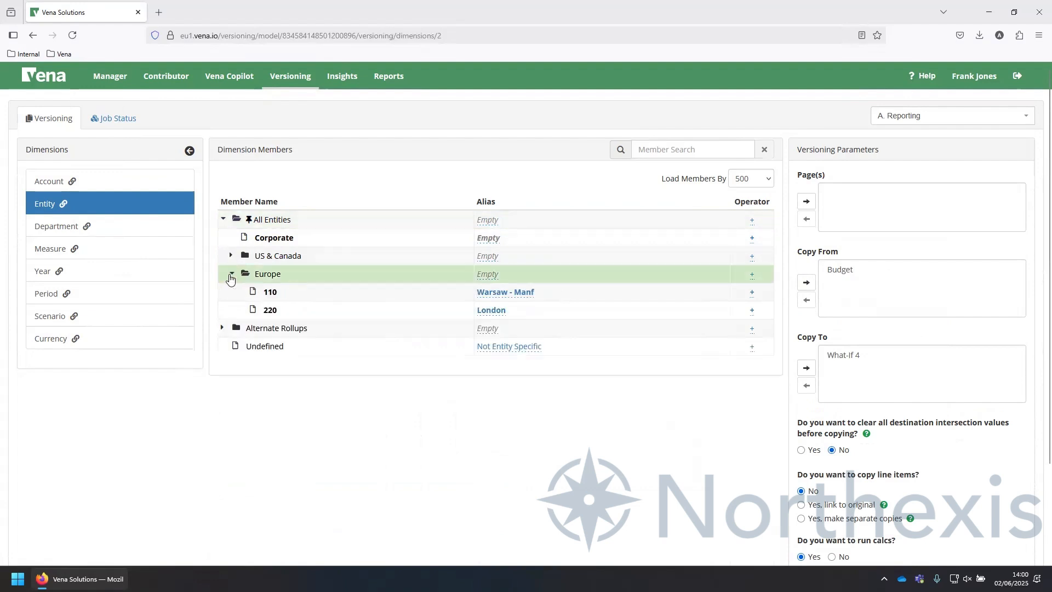
click(286, 310)
click(806, 202)
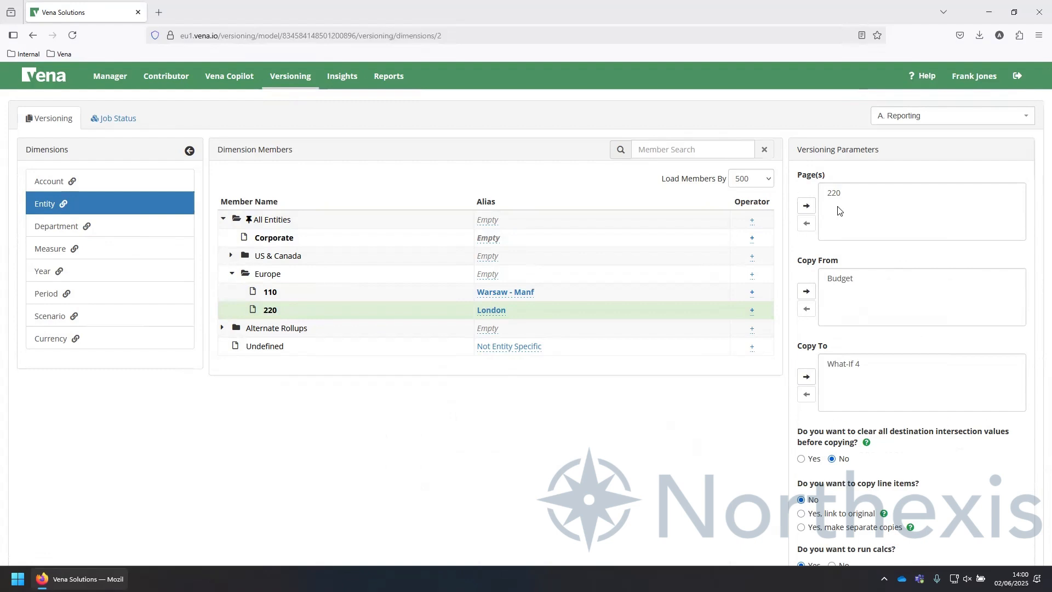
- Open the 2024 Annual Plan process from the Annual Budget folder under Planning & Analysis in Manager
click(123, 77)
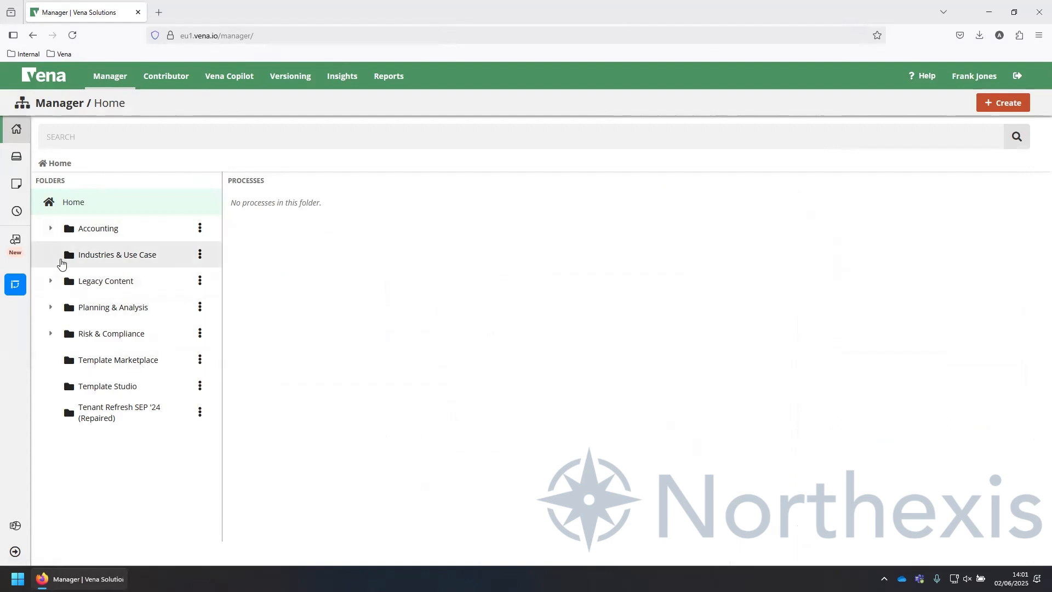
click(51, 306)
click(116, 333)
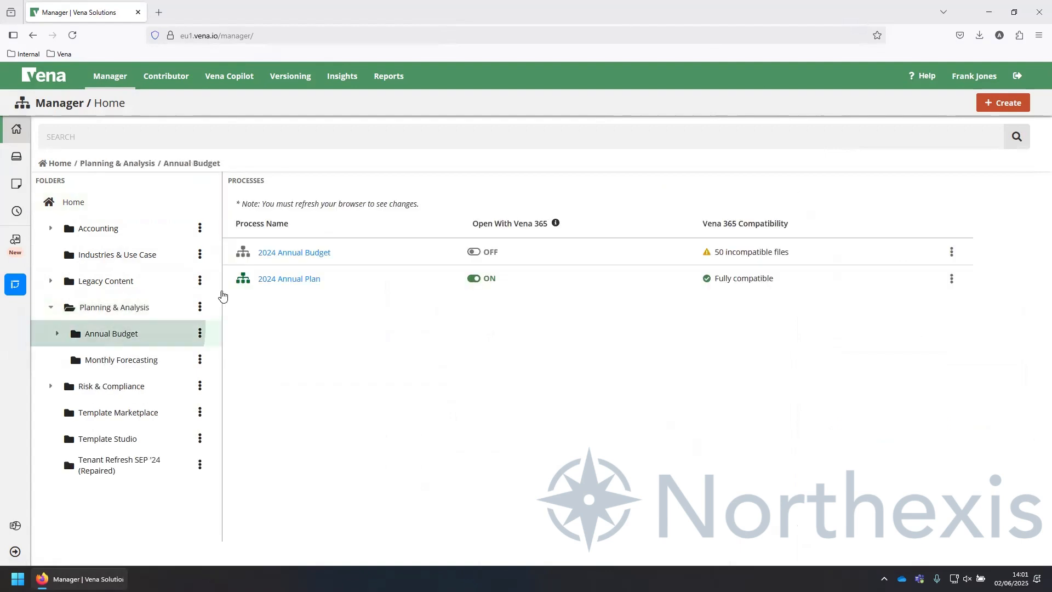
click(309, 280)
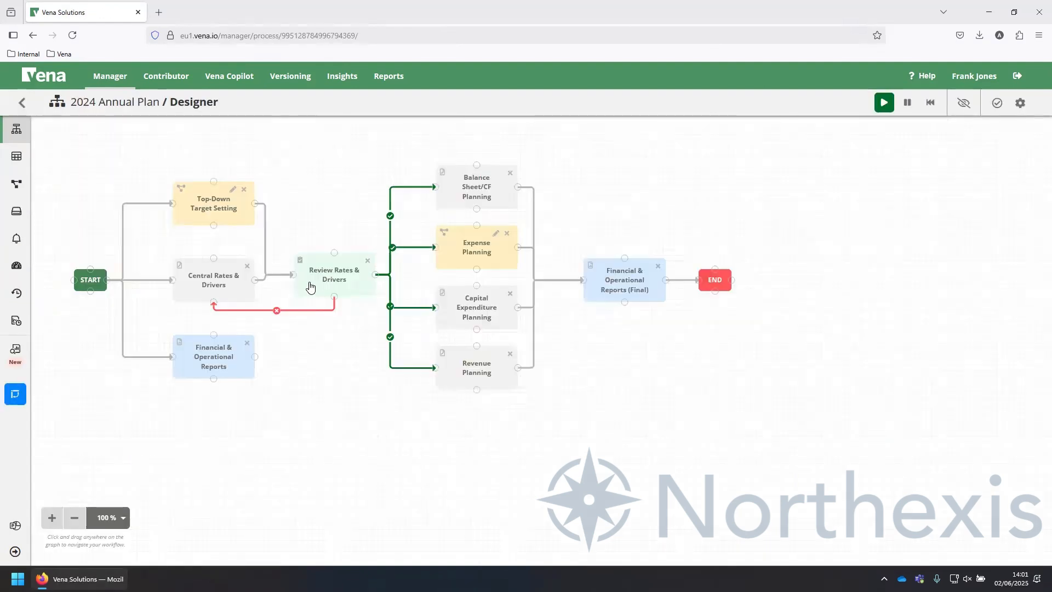
- Open the Expense Planning activity from the 2024 Annual Plan workflow to view the London Expense Budget flow
drag(334, 453, 439, 468)
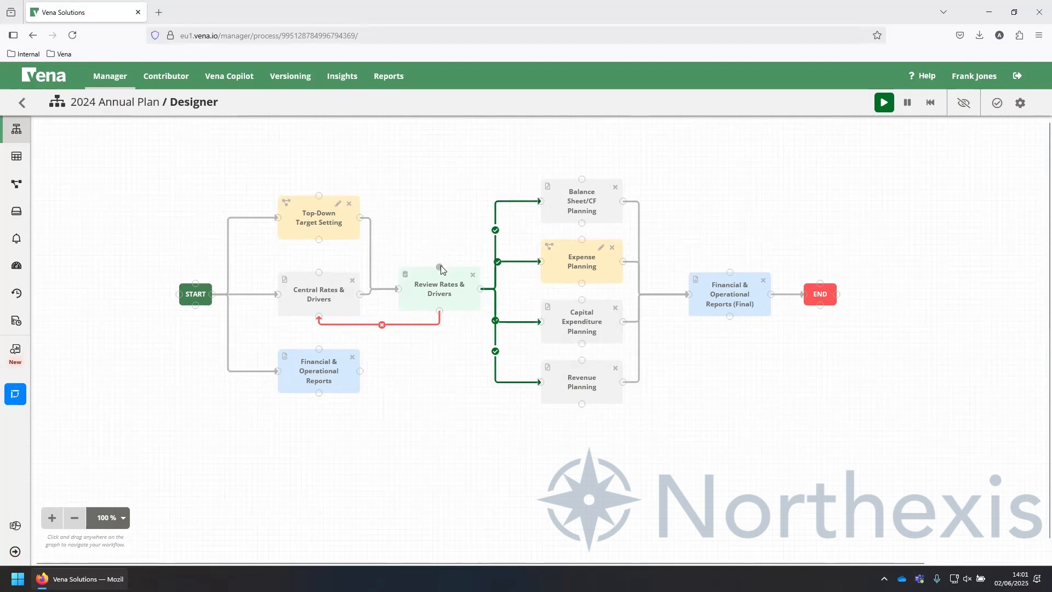
mouse_move(441, 267)
mouse_down()
mouse_move(483, 126)
mouse_move(429, 189)
mouse_up()
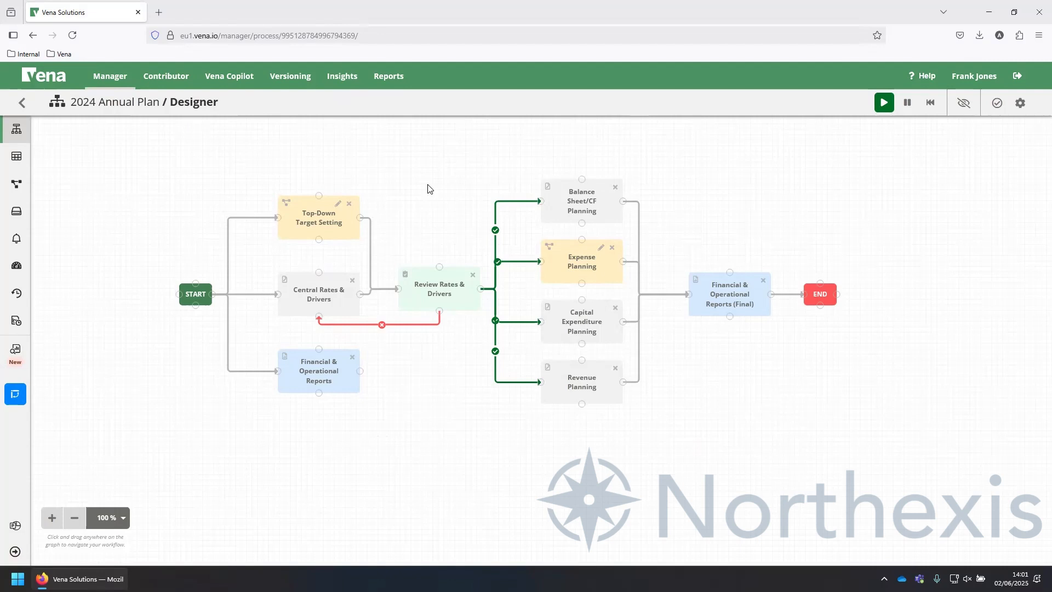
click(582, 272)
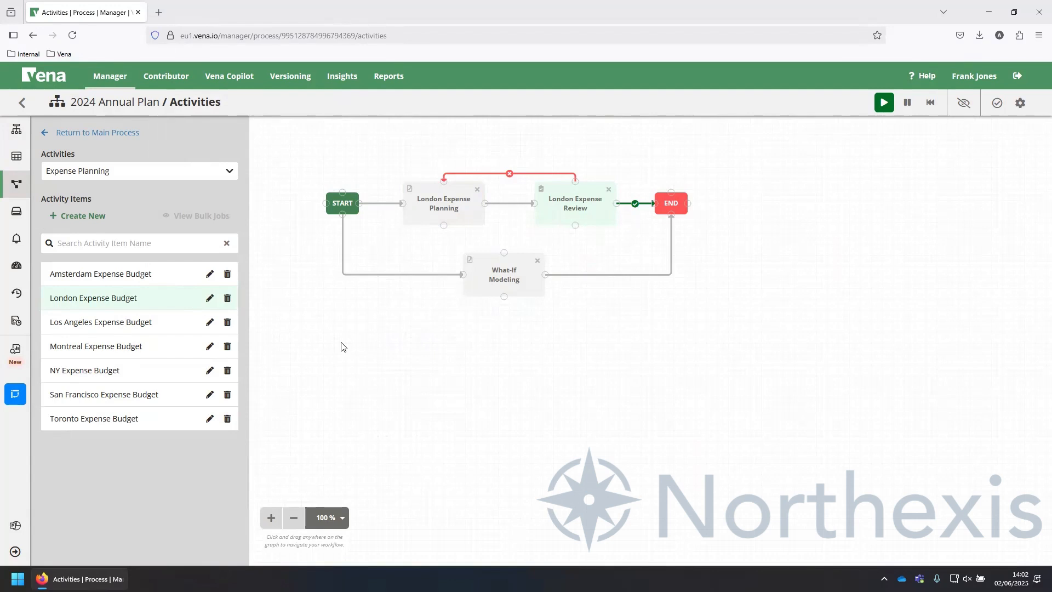
drag(451, 350, 507, 398)
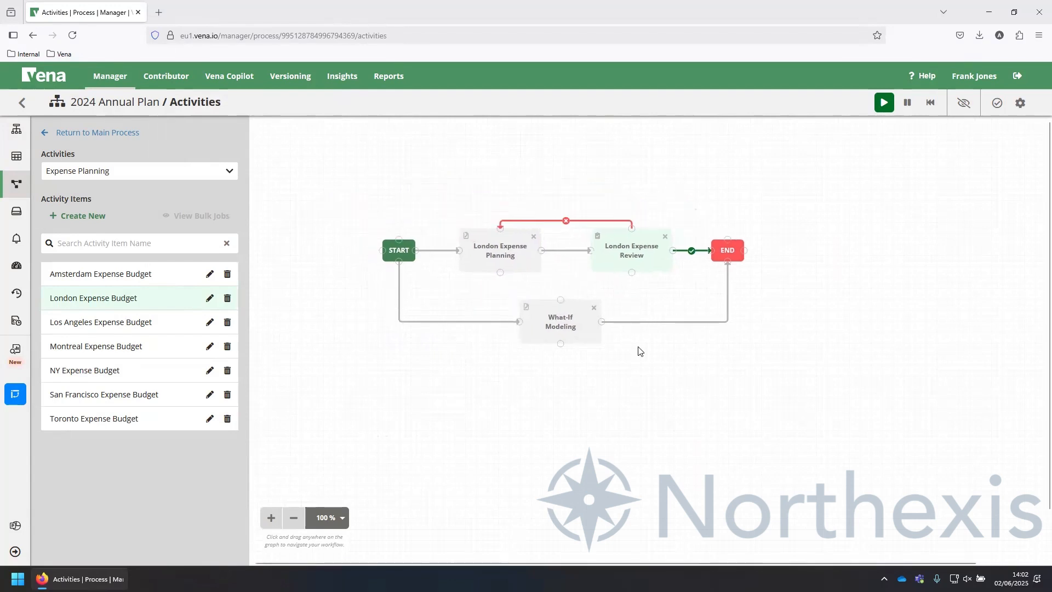
- Review the London Expense Planning task's users, instructions and supporting documents, and return to the main process
click(513, 246)
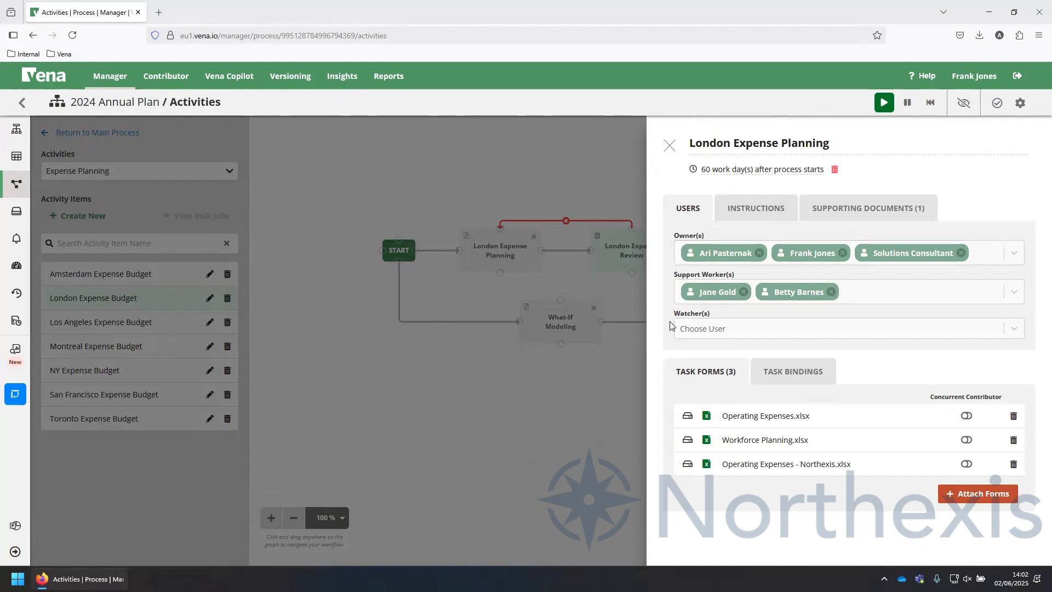
click(753, 211)
click(848, 216)
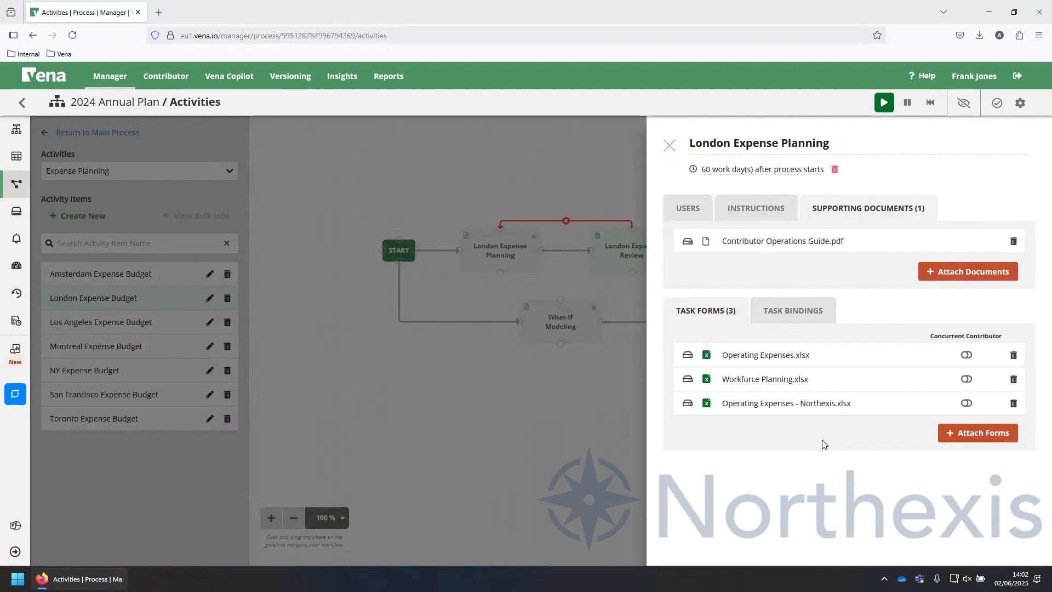
click(670, 146)
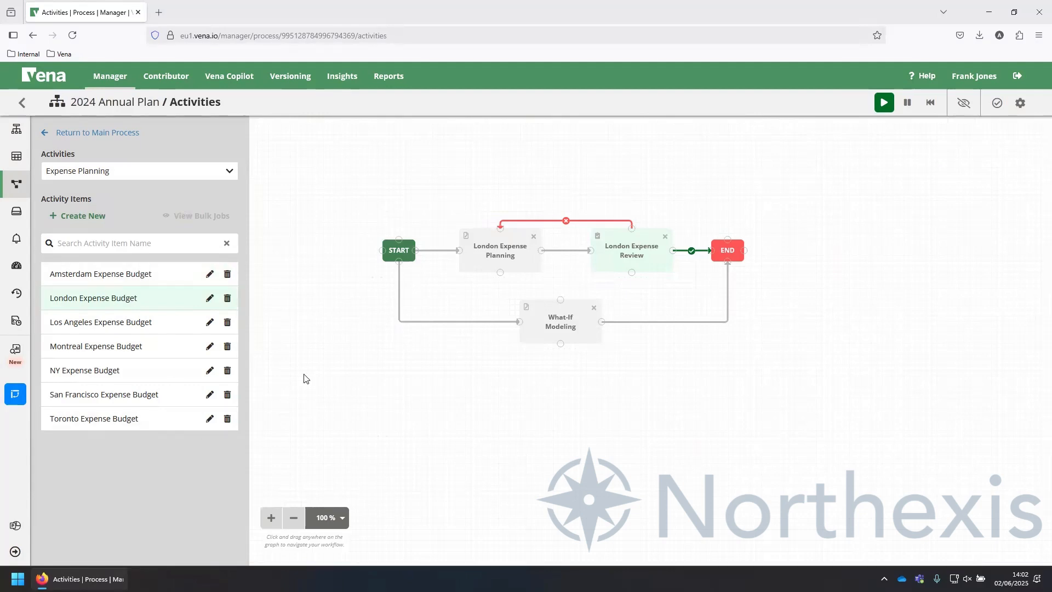
click(83, 133)
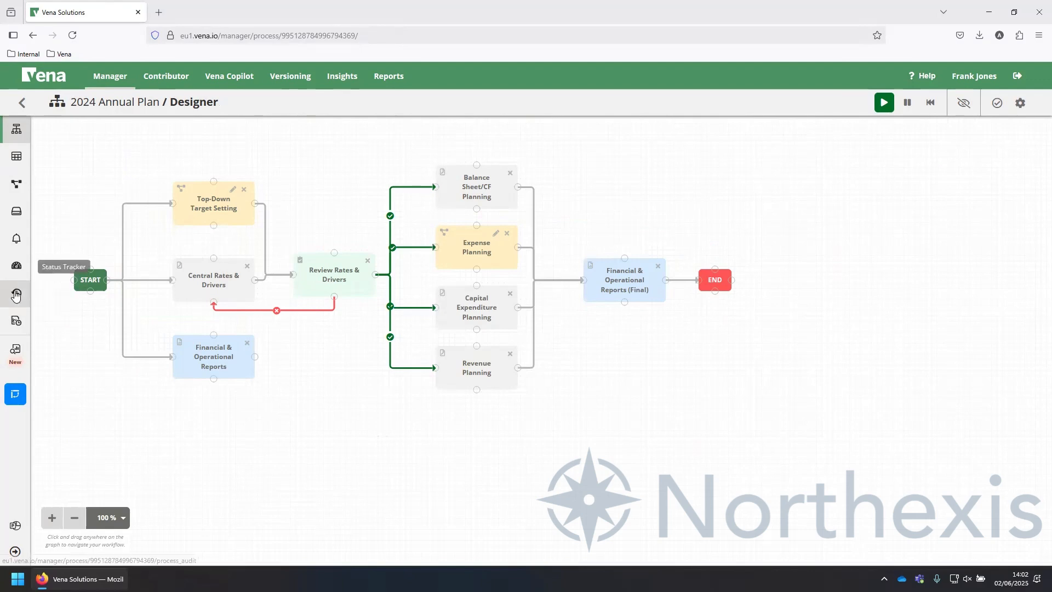
- Review the 2024 Annual Plan's status tracker, notification settings and process audit
click(15, 265)
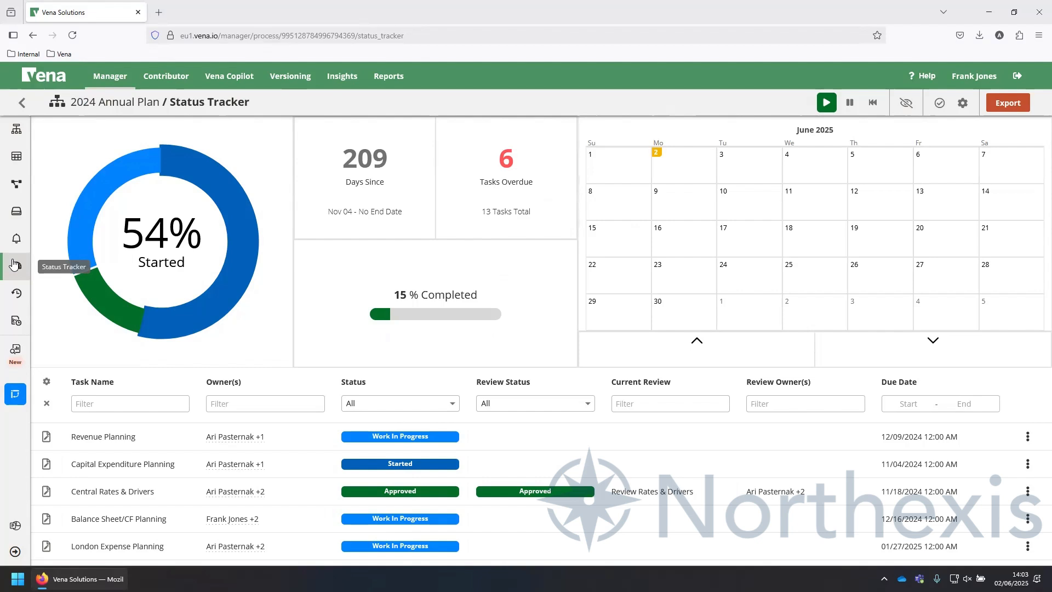
click(16, 238)
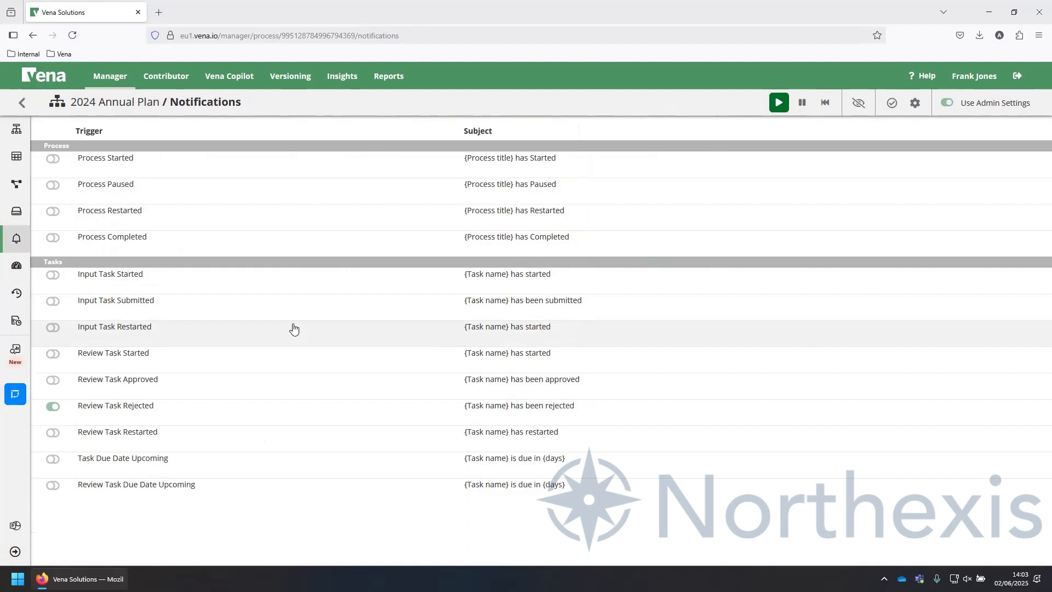
click(13, 295)
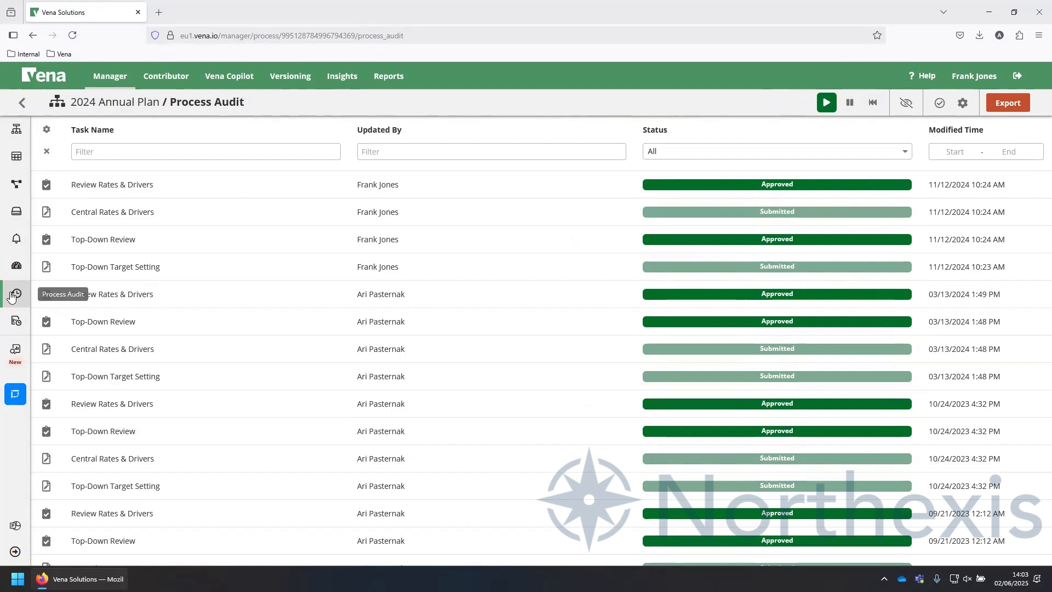
- Open the July 2023 - Financial Period Close process from the Financial Close folder under Accounting
click(22, 102)
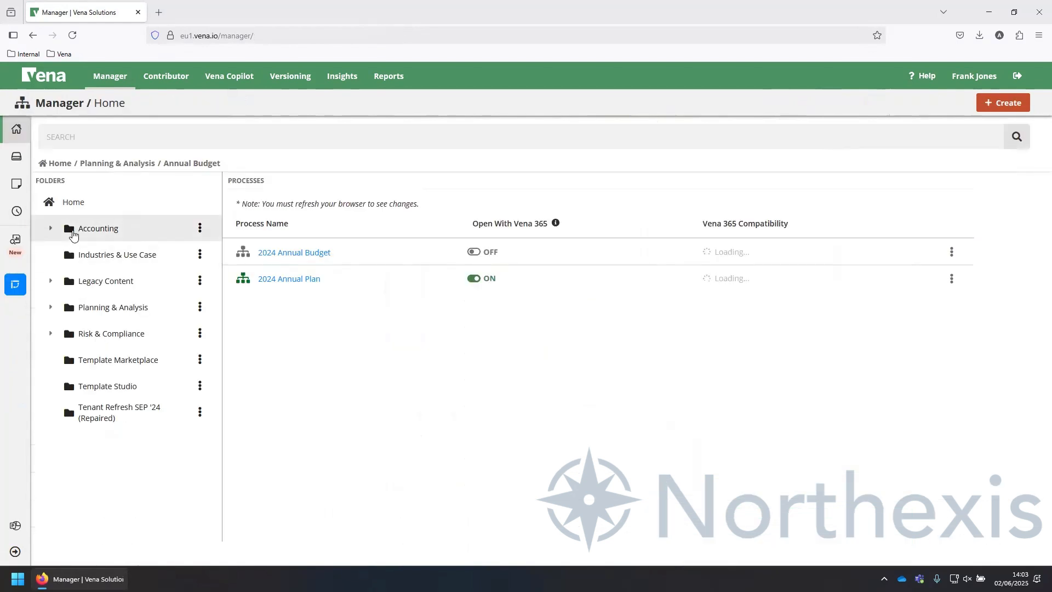
click(58, 231)
click(54, 233)
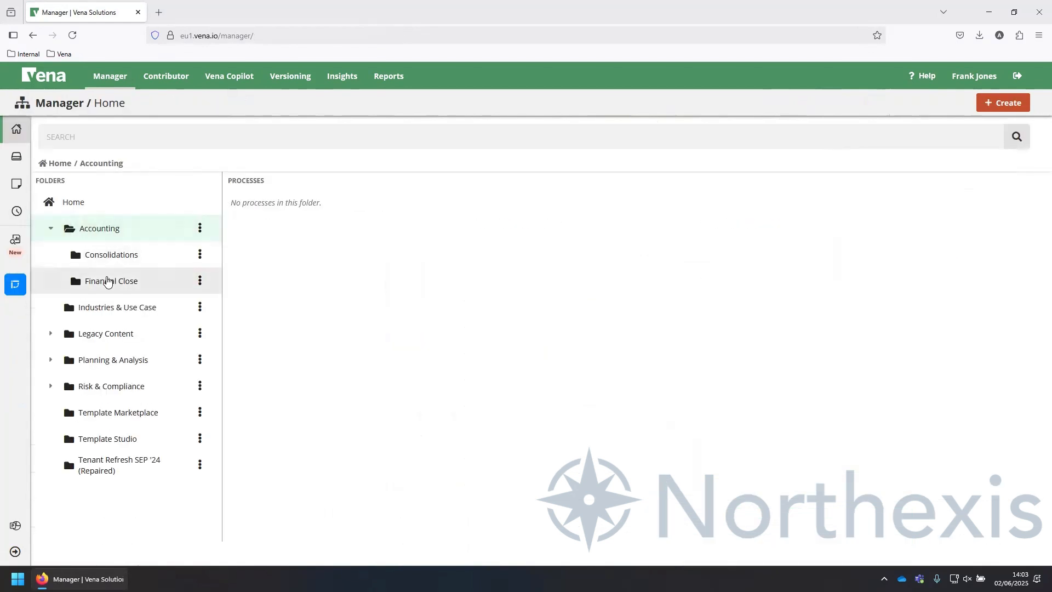
click(106, 281)
click(334, 254)
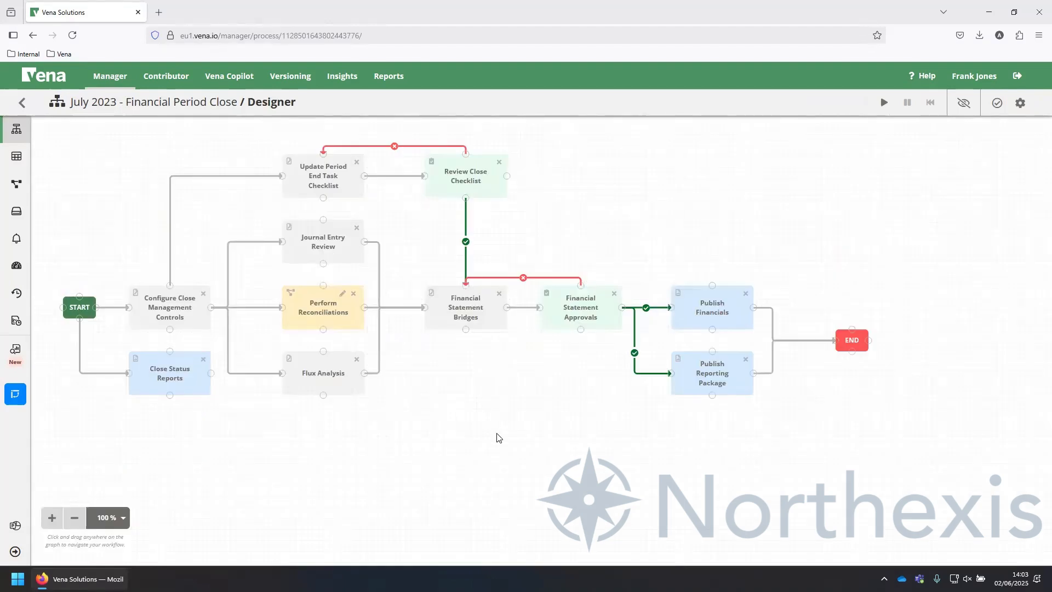
- Open the London Expense Planning task in Contributor and review its instructions and supporting documents
click(167, 90)
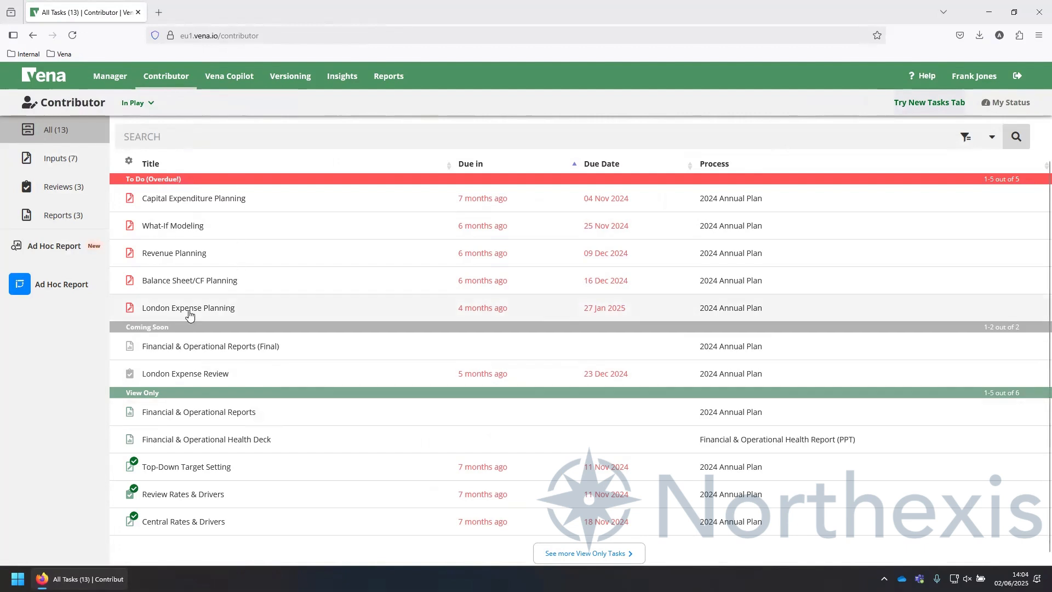
click(190, 316)
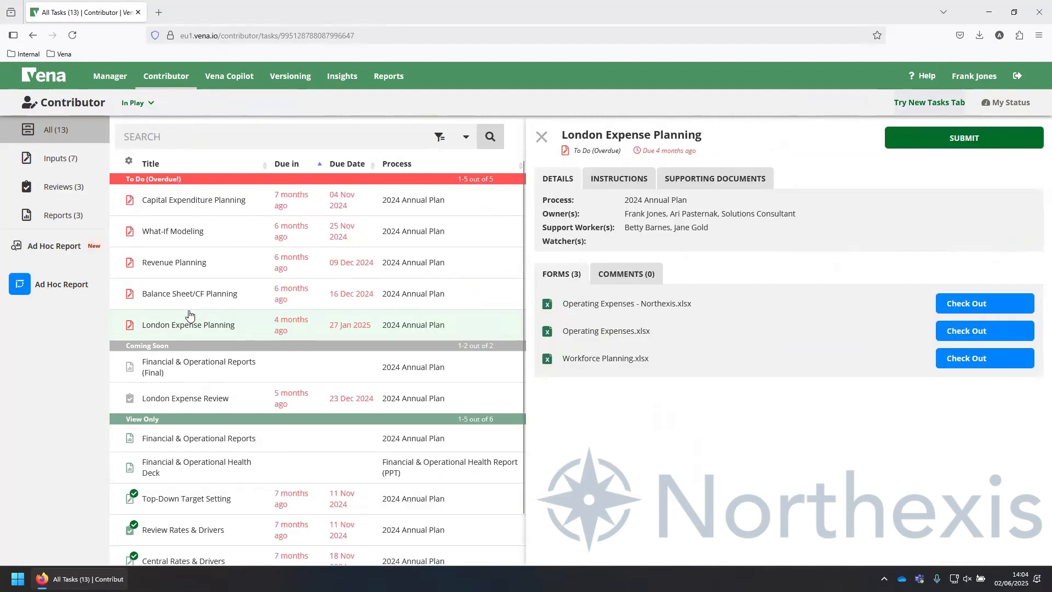
click(613, 179)
click(693, 177)
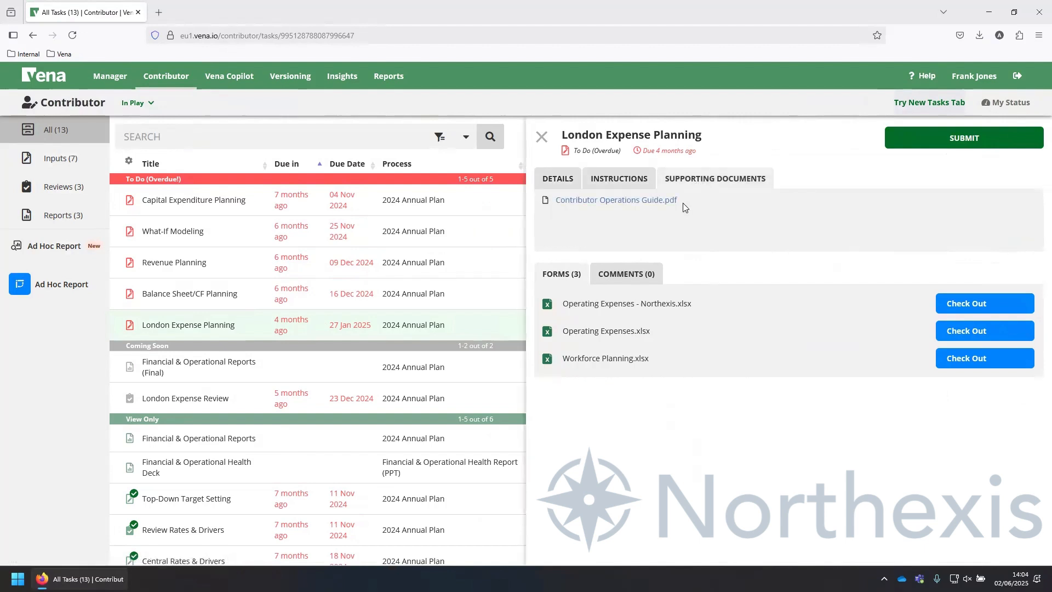
- Check out Operating Expenses.xlsx and load it for department D10 (Sales) and the Budget scenario
click(944, 332)
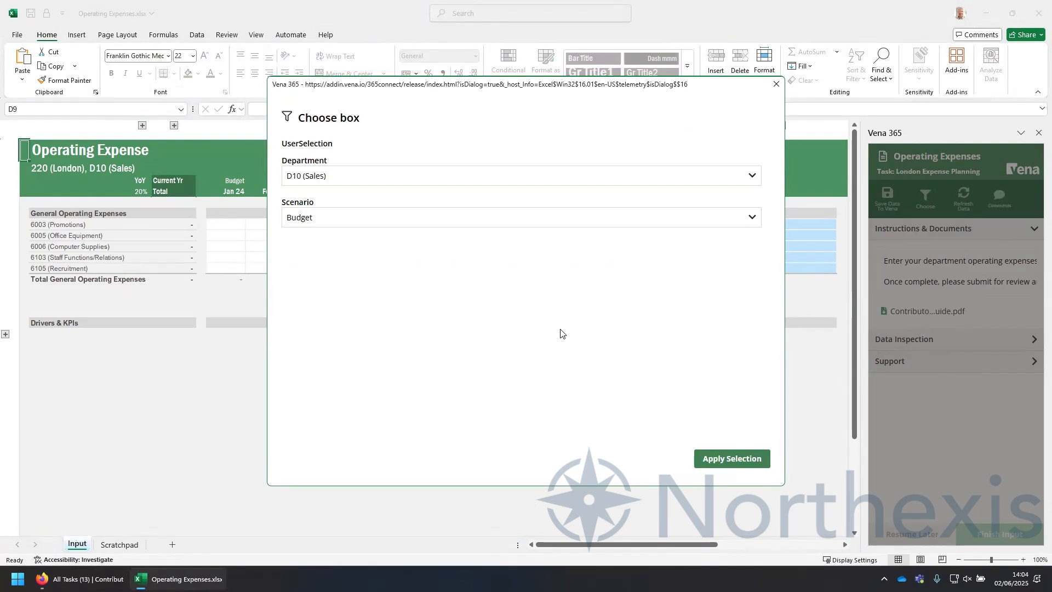
click(334, 180)
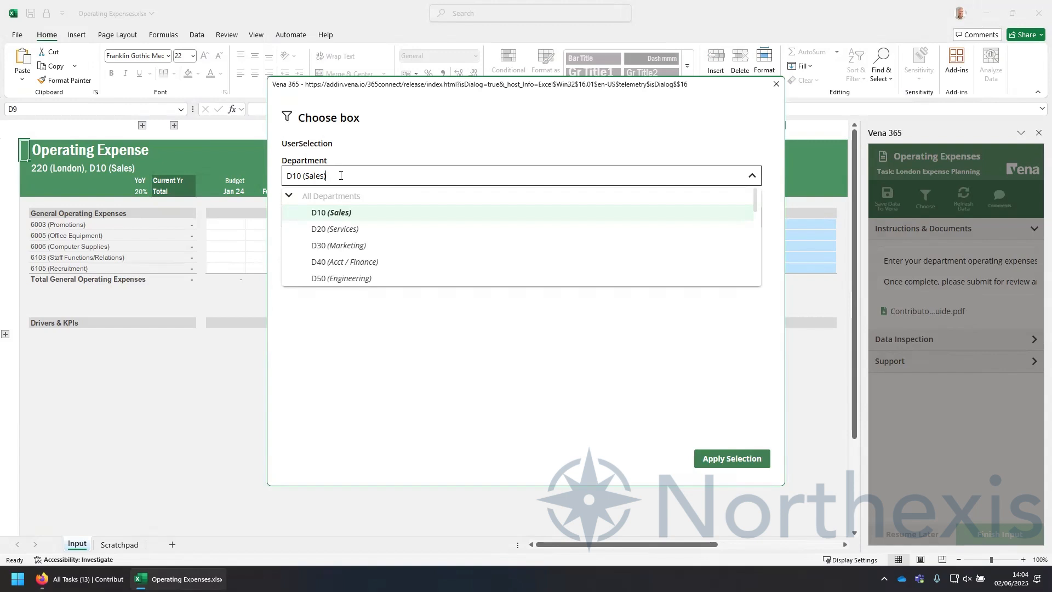
click(428, 464)
click(362, 222)
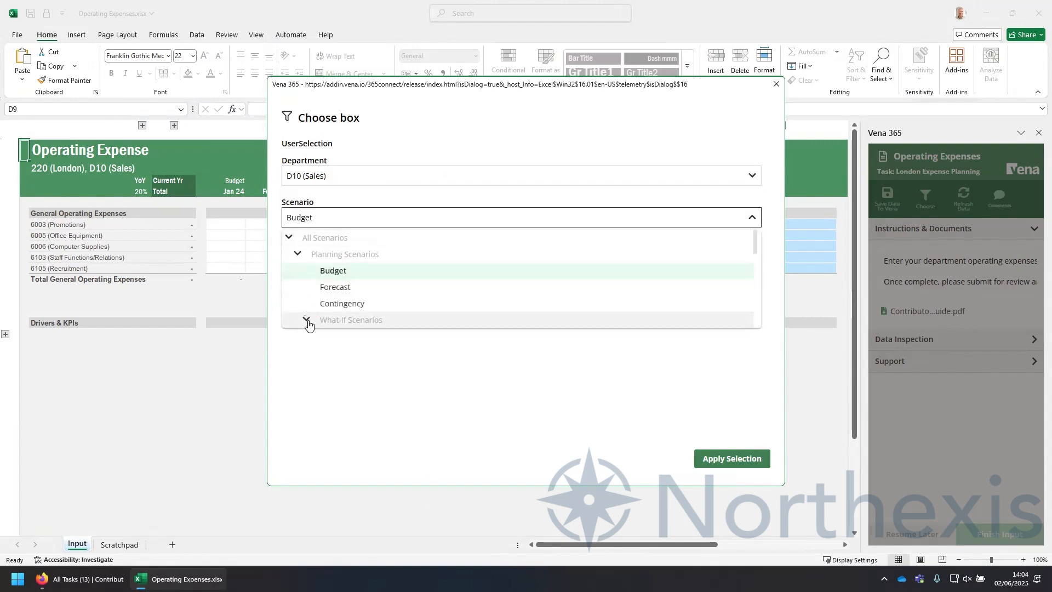
click(306, 319)
scroll(336, 306, down, 5)
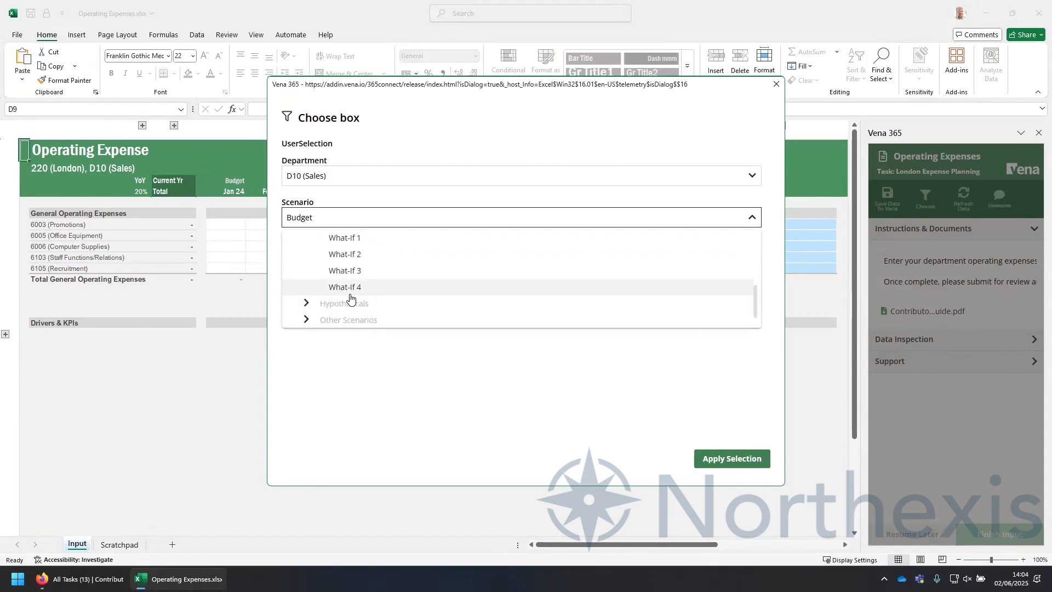
click(429, 405)
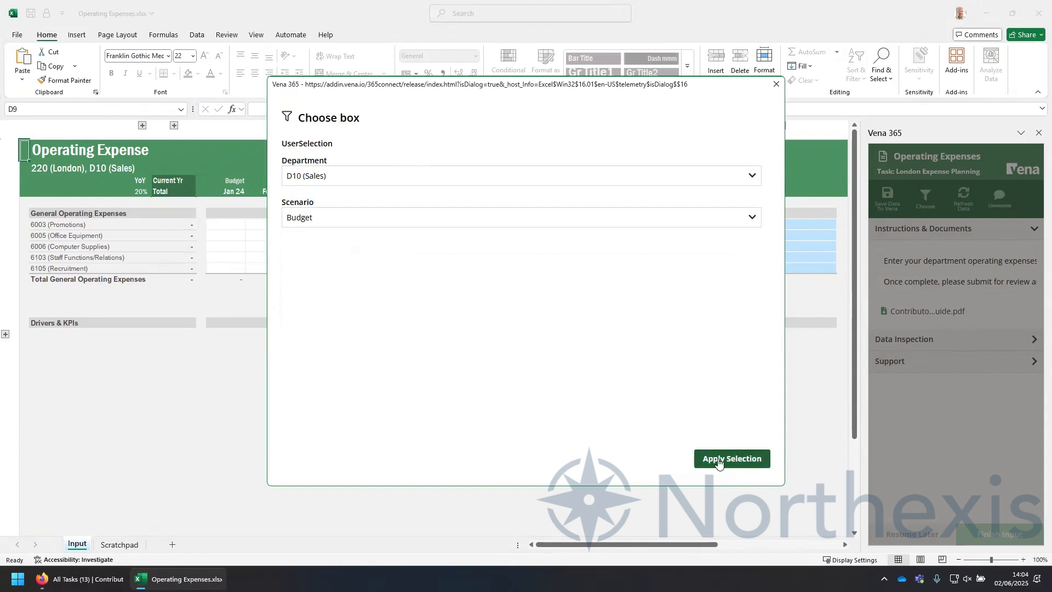
click(720, 460)
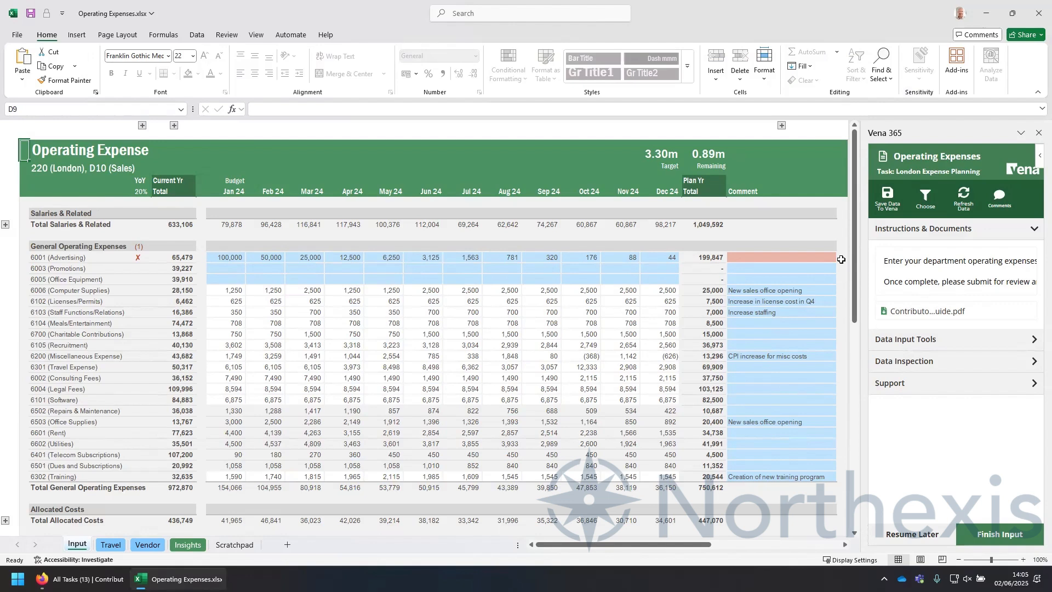
- Look over the expense charts on the Insights sheet and return to the Input sheet
click(187, 544)
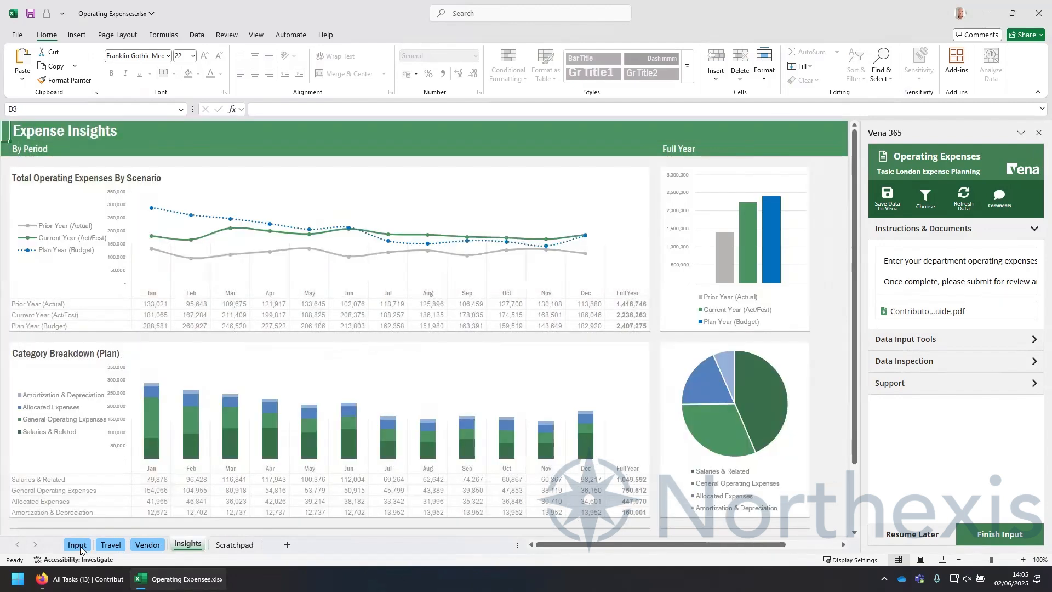
click(80, 546)
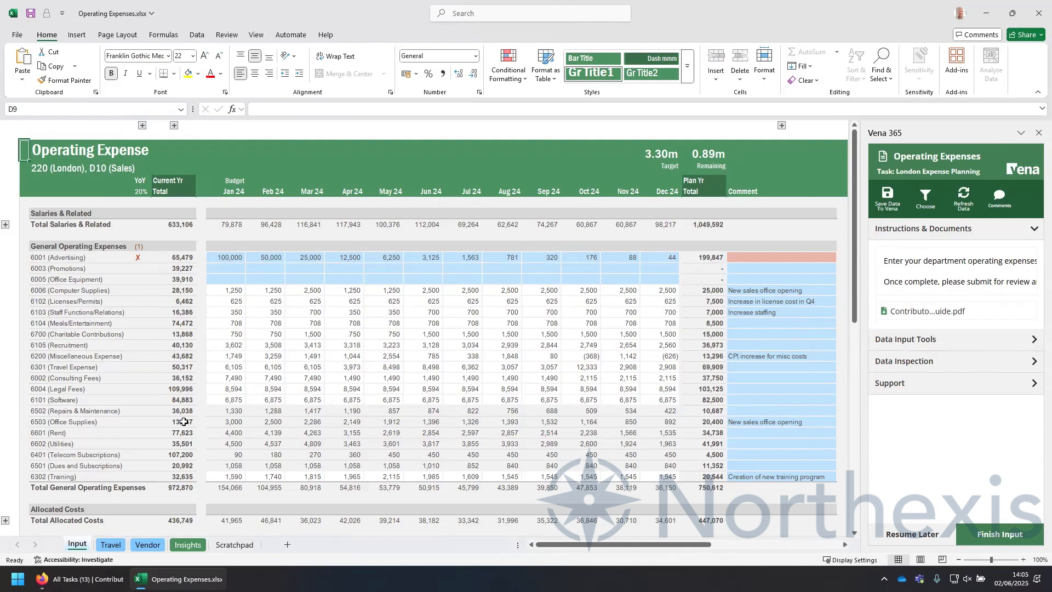
- Set the Jan 24 budget for 6001 (Advertising) to 90000 and copy that value into May 24
click(226, 258)
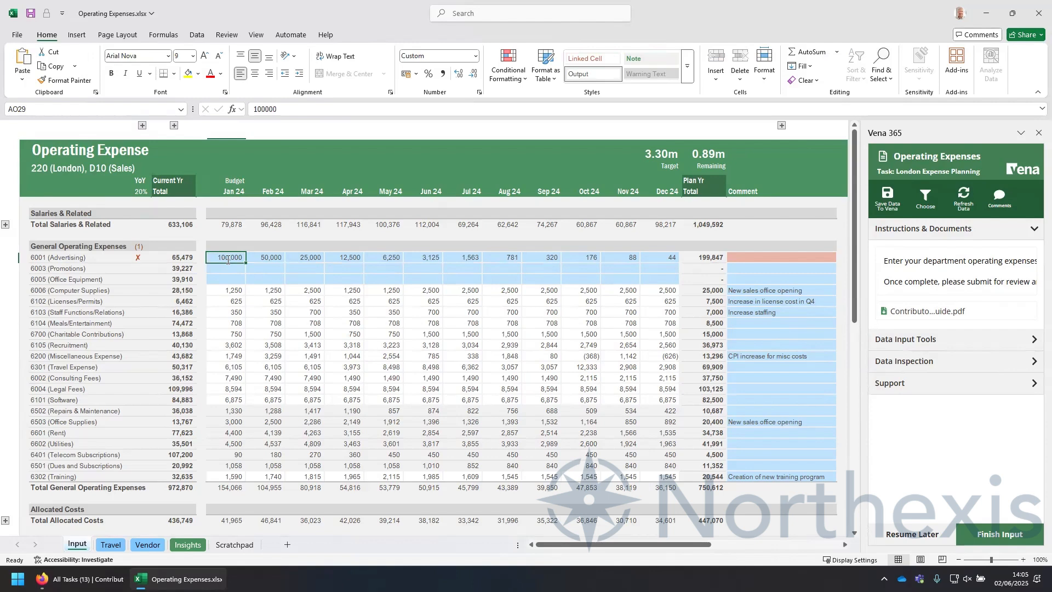
text(90000)
key(ctrl+Return)
key(ctrl+c)
click(386, 258)
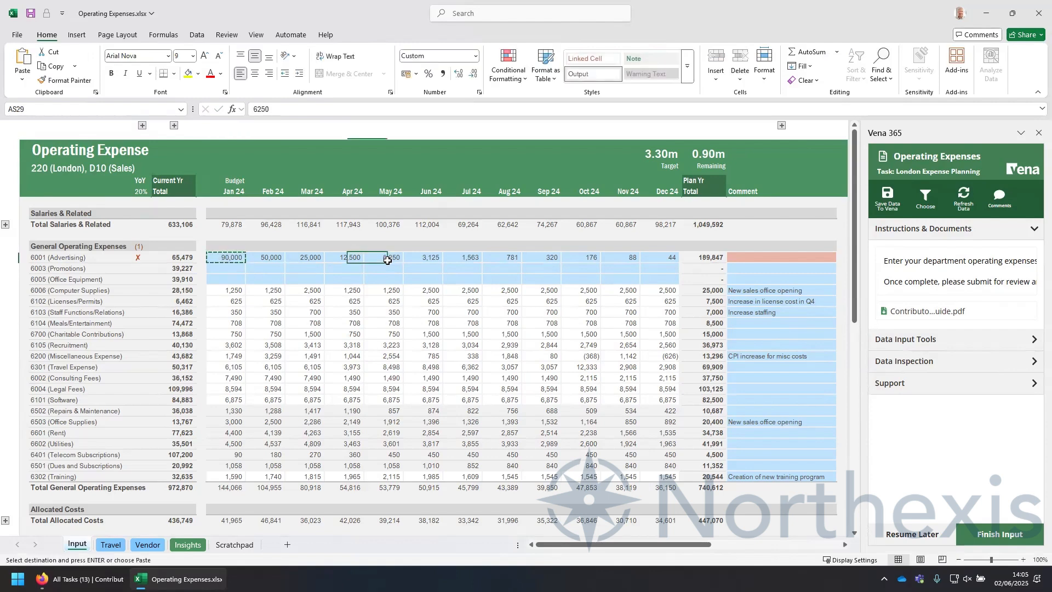
key(ctrl+v)
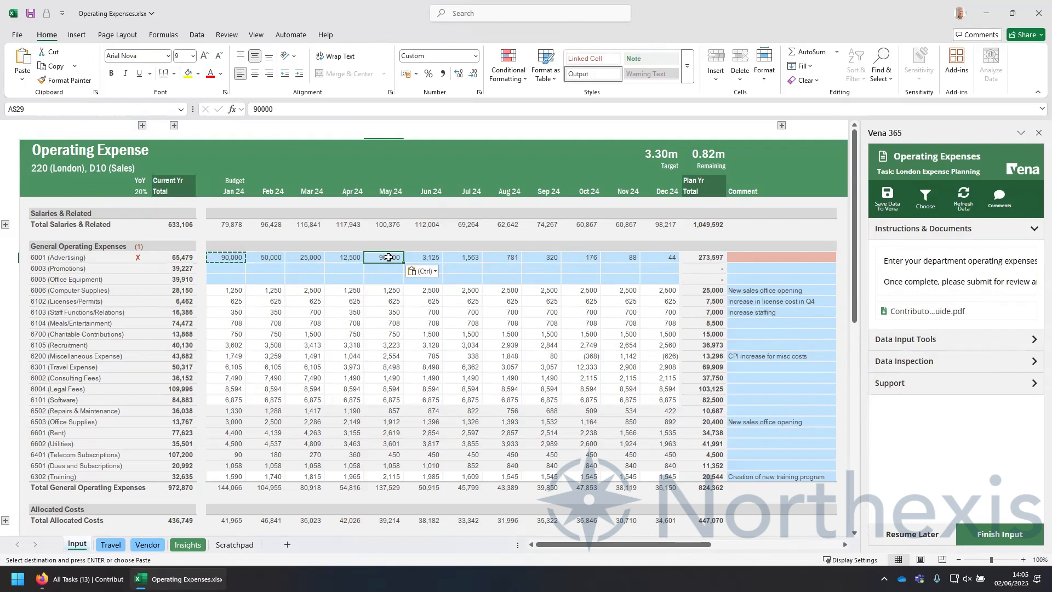
- Calculate Feb 24 Advertising as =AO29/2, half of January, and fill the formula across through Jul 24
click(273, 257)
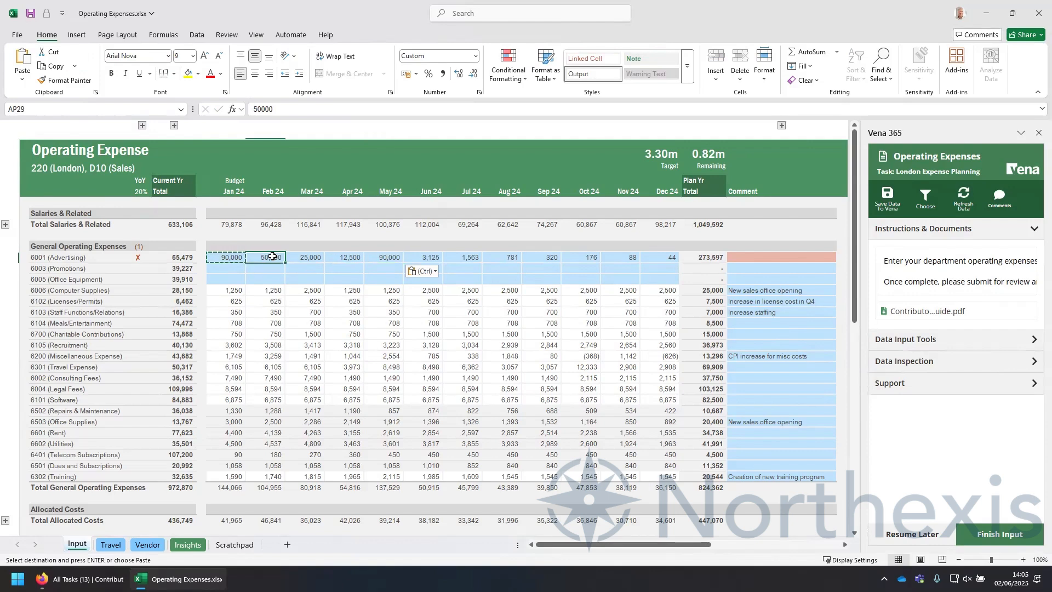
text(=)
click(233, 258)
text(/)
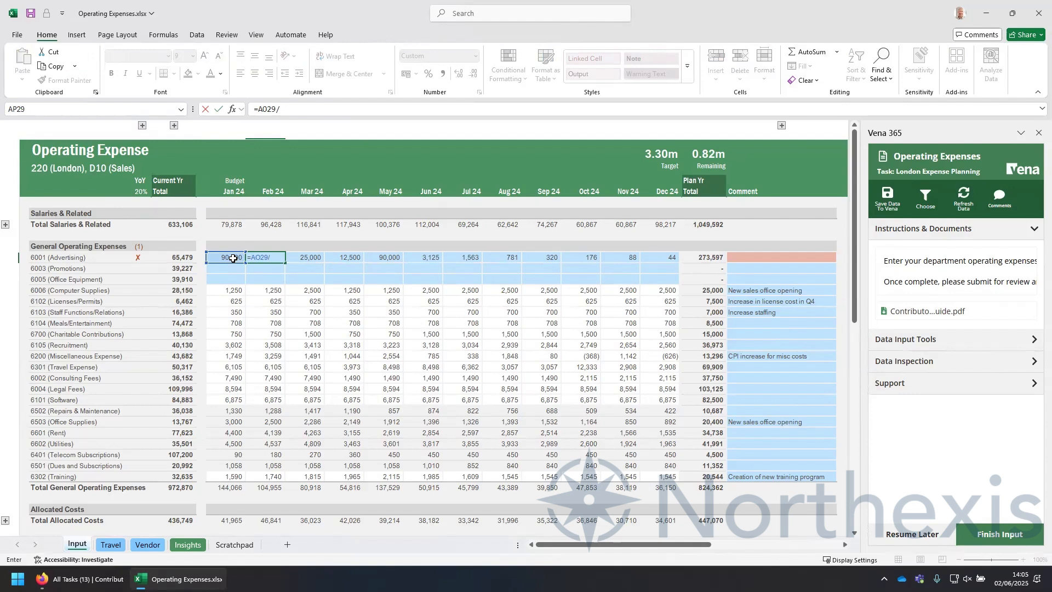
text(2)
key(Return)
click(273, 257)
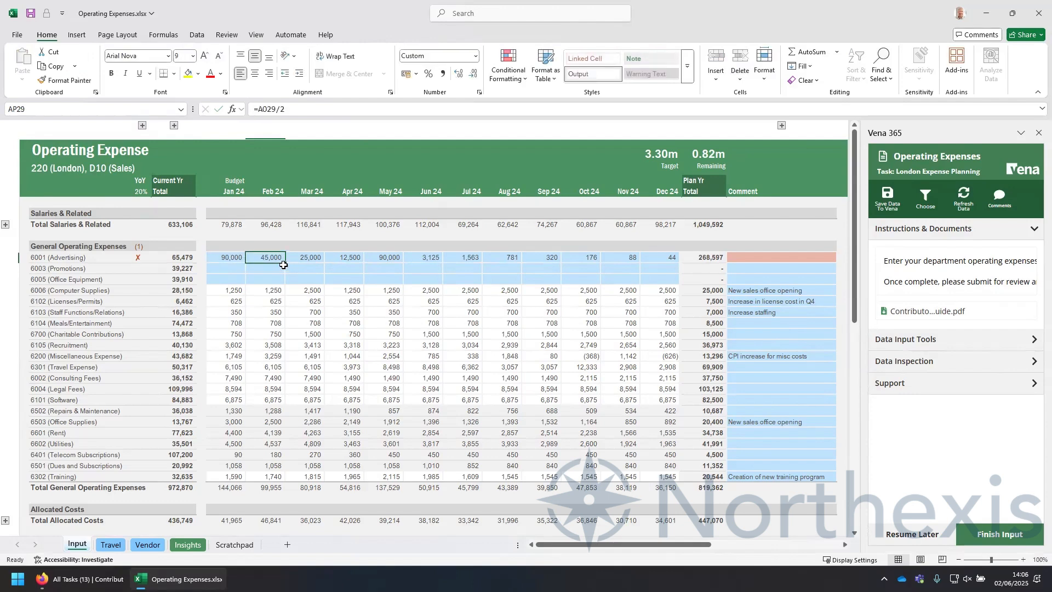
drag(285, 263, 488, 270)
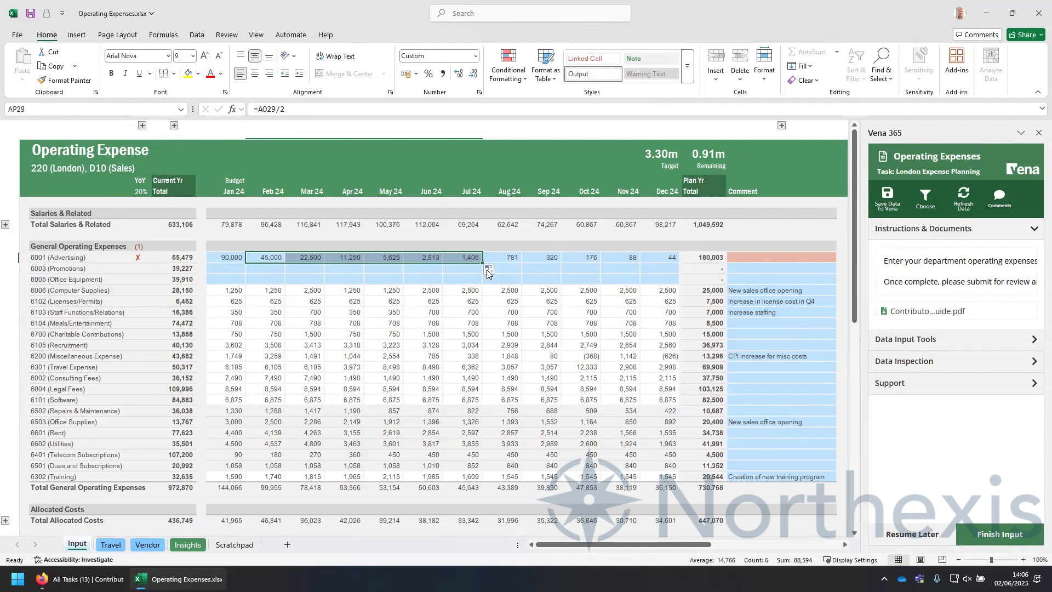
- Expand the driver columns and set 6005 (Office Equipment) to the Prior Year planning method with a driver value of 60000
click(140, 127)
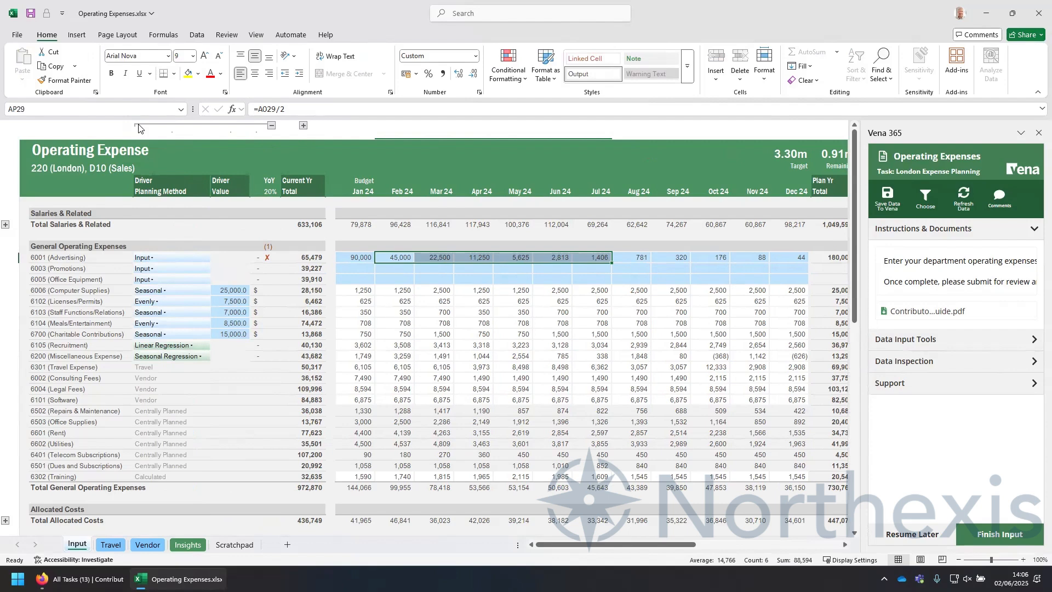
click(181, 279)
click(216, 280)
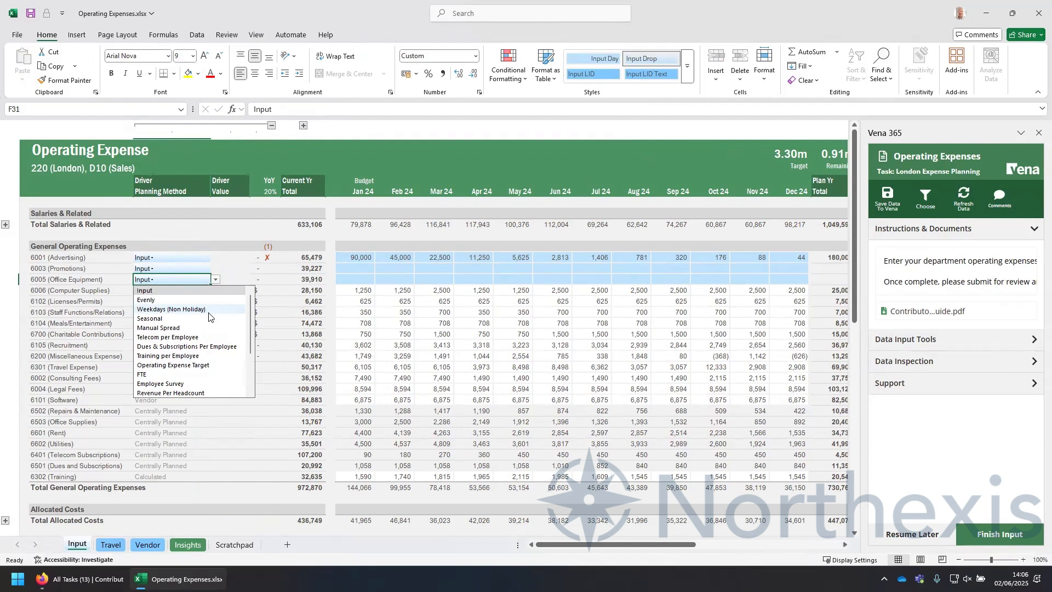
scroll(209, 317, down, 2)
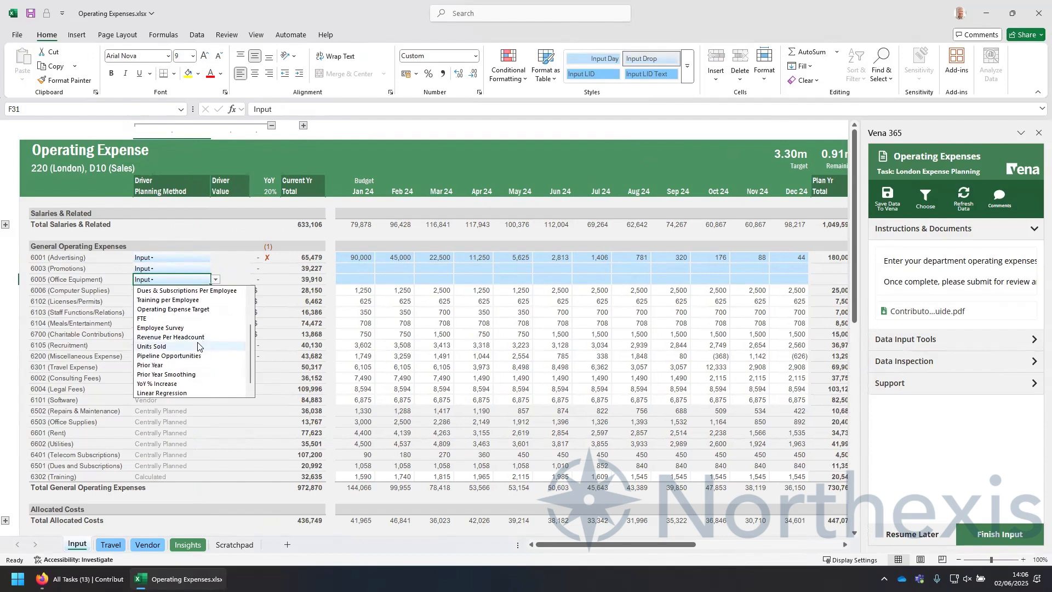
click(159, 365)
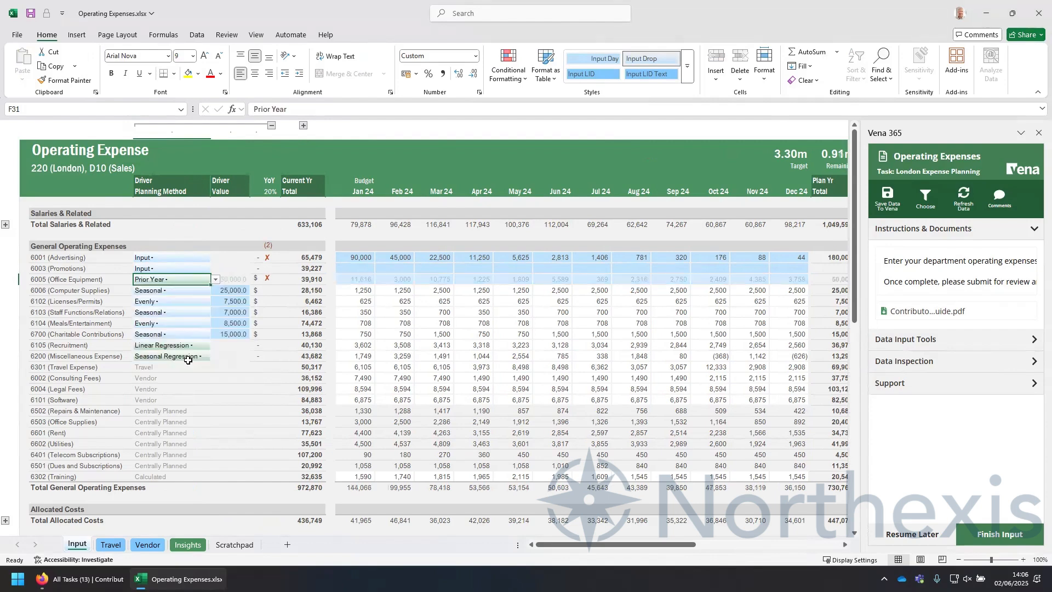
click(235, 277)
text(6000)
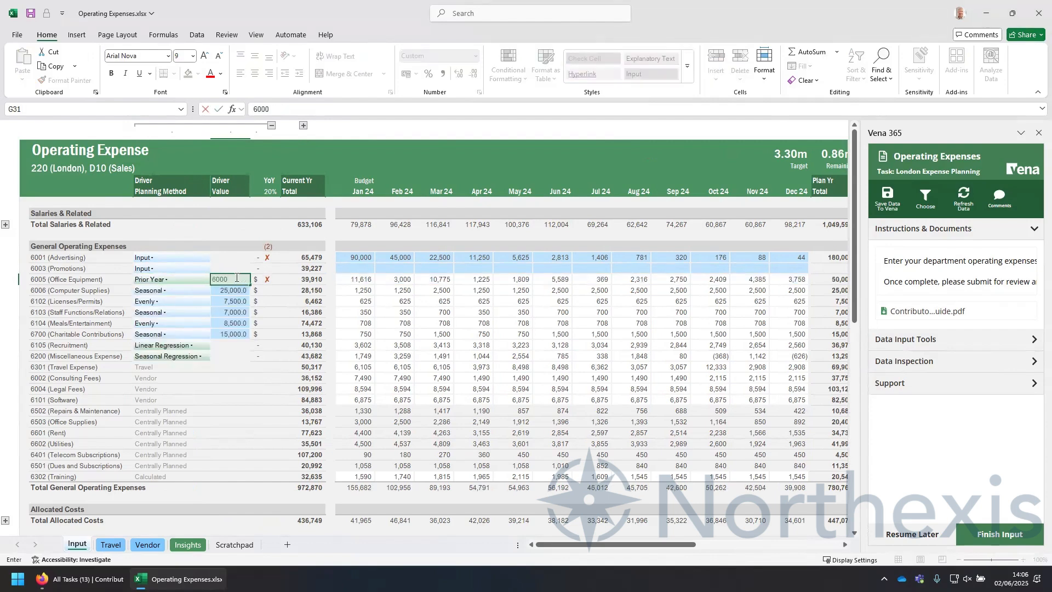
key(Return)
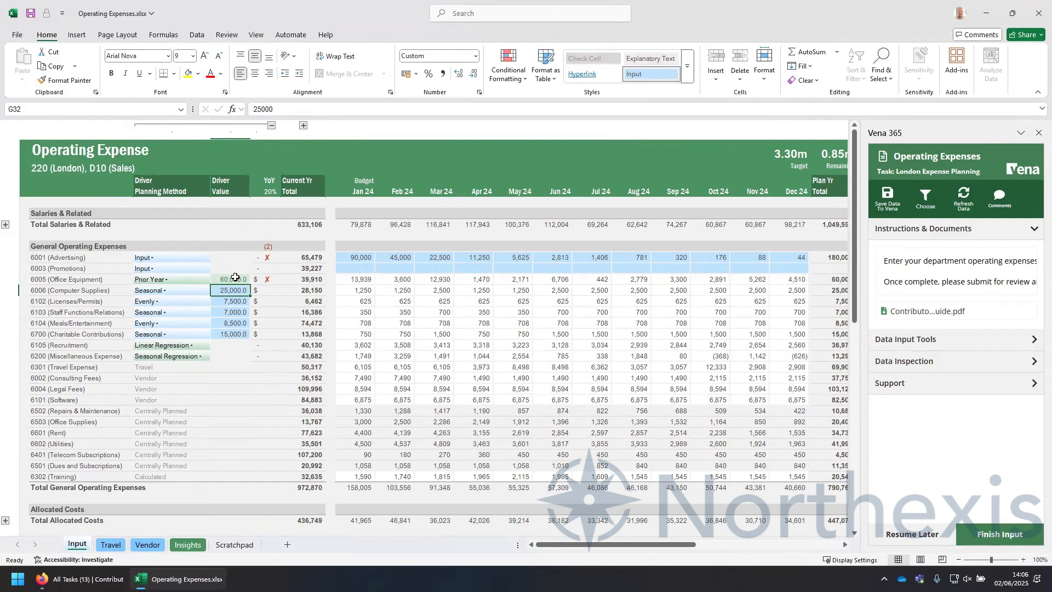
- Check the Office Equipment driver value and January formula, and return its planning method to Input
click(235, 279)
click(359, 279)
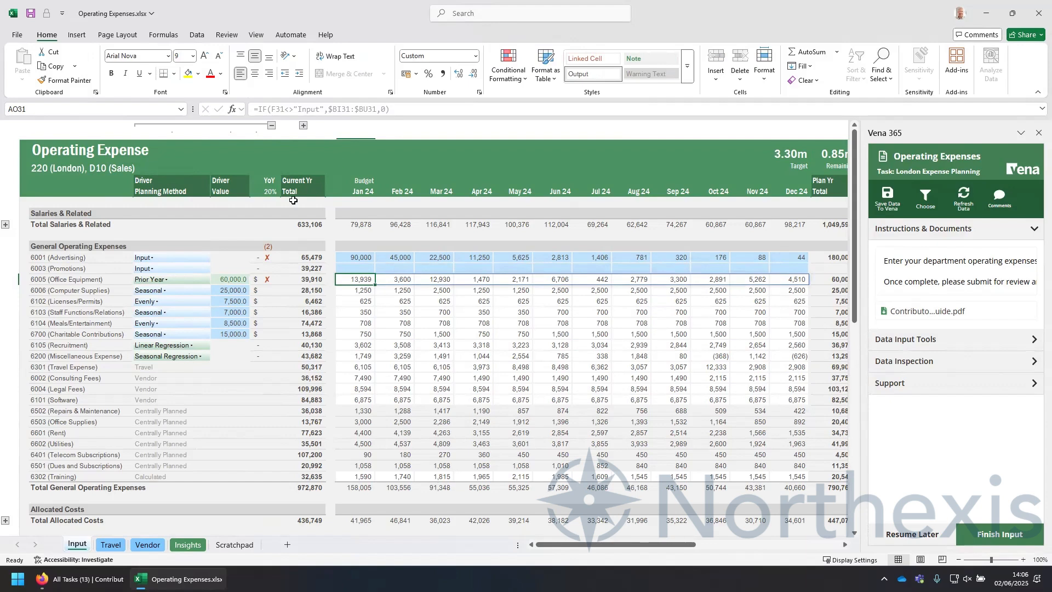
click(235, 280)
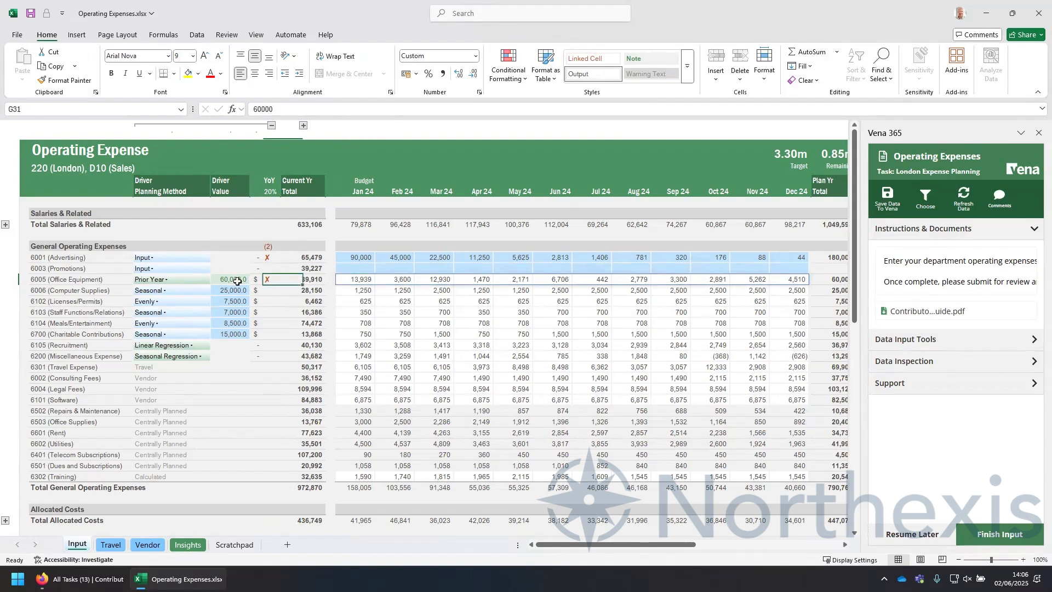
click(197, 280)
click(215, 279)
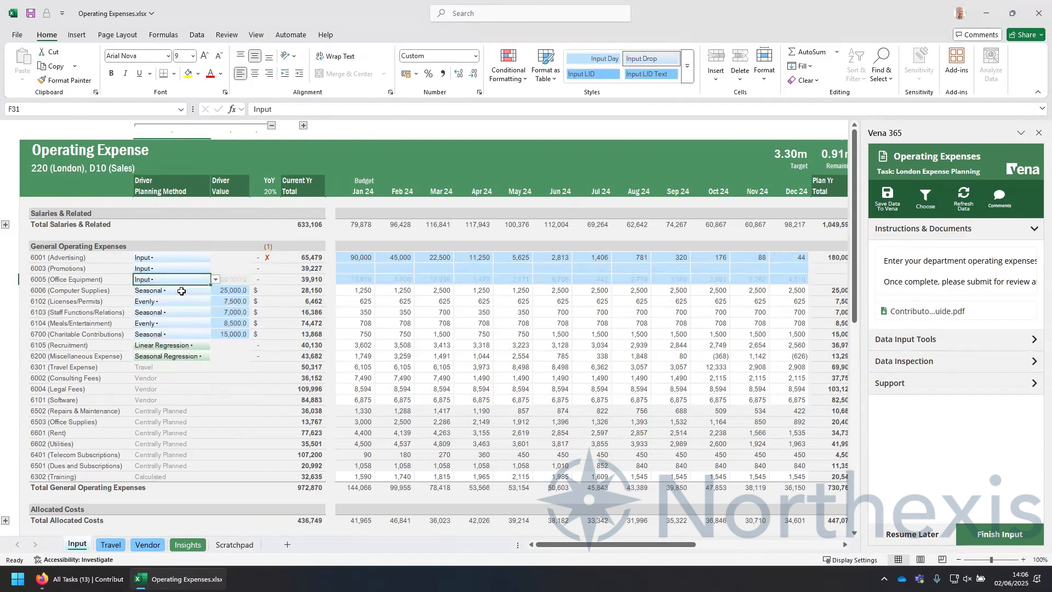
click(147, 291)
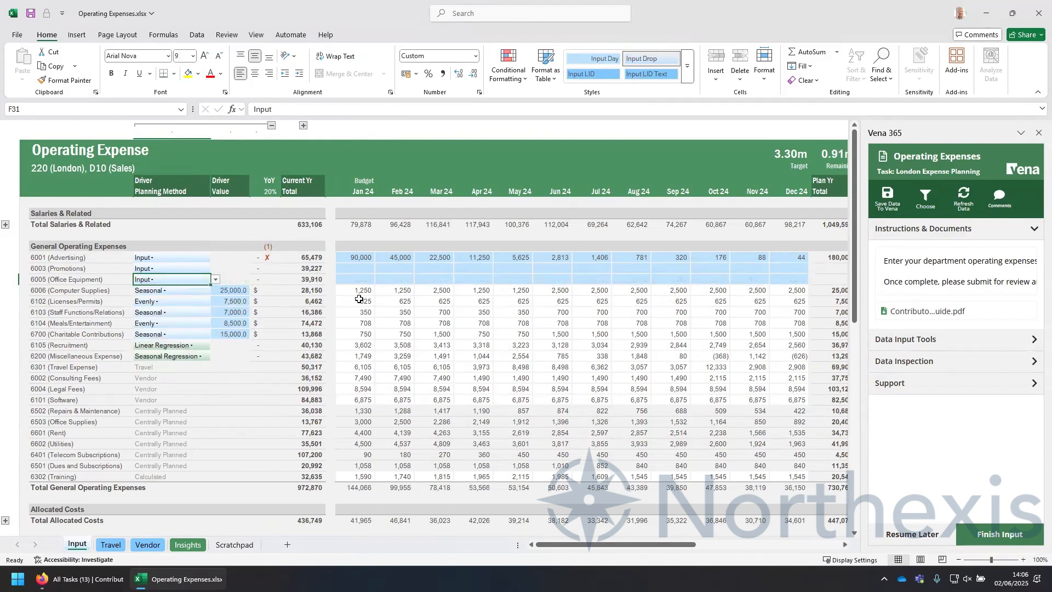
- Save the Operating Expenses data to Vena, overriding the data validation check
click(879, 202)
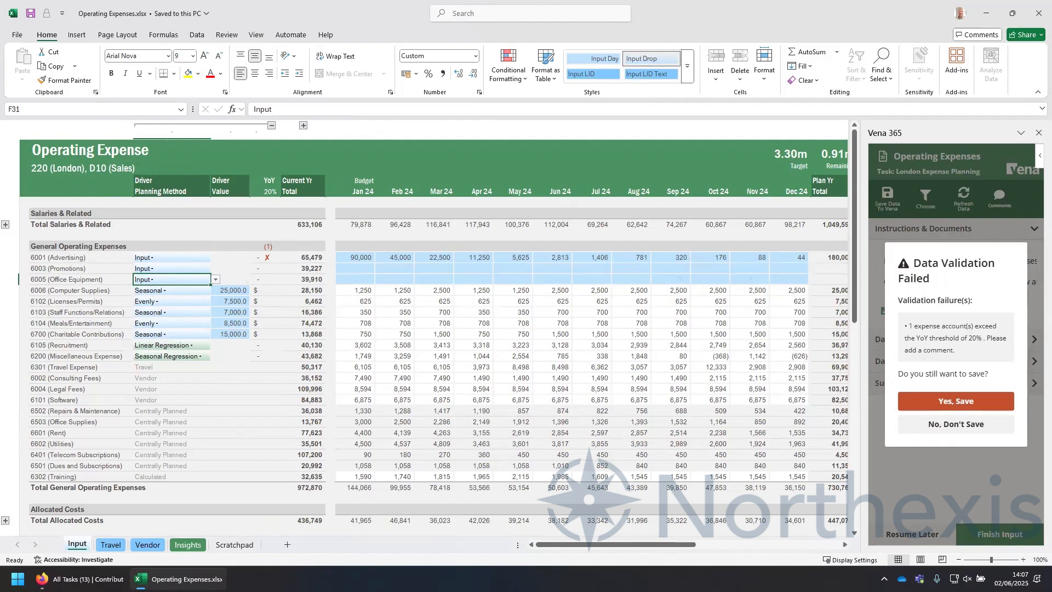
click(977, 398)
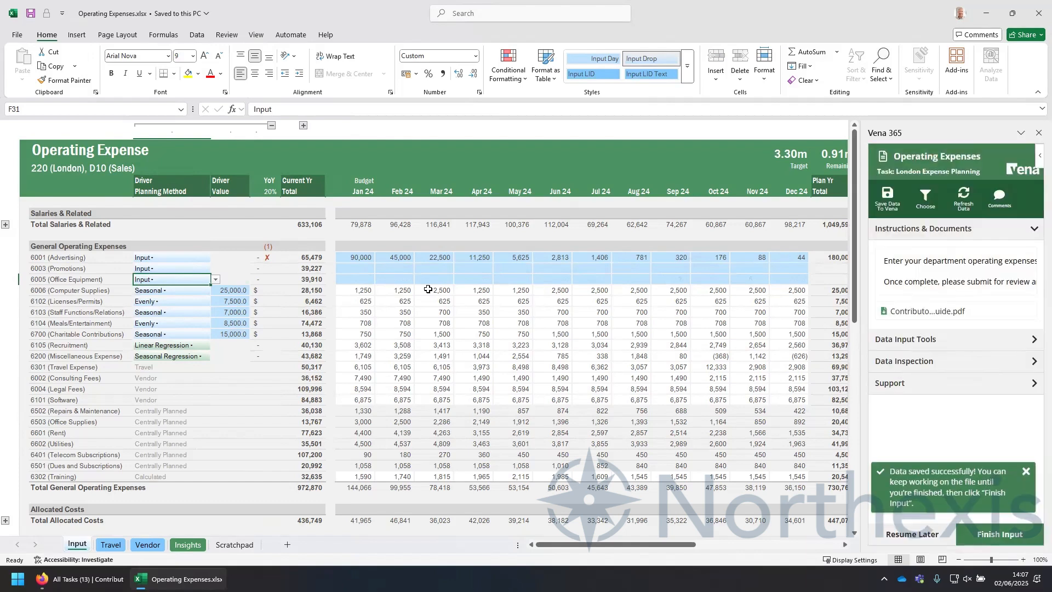
- Review the save history of the Jan 24 Advertising value with Drill Saves
click(367, 260)
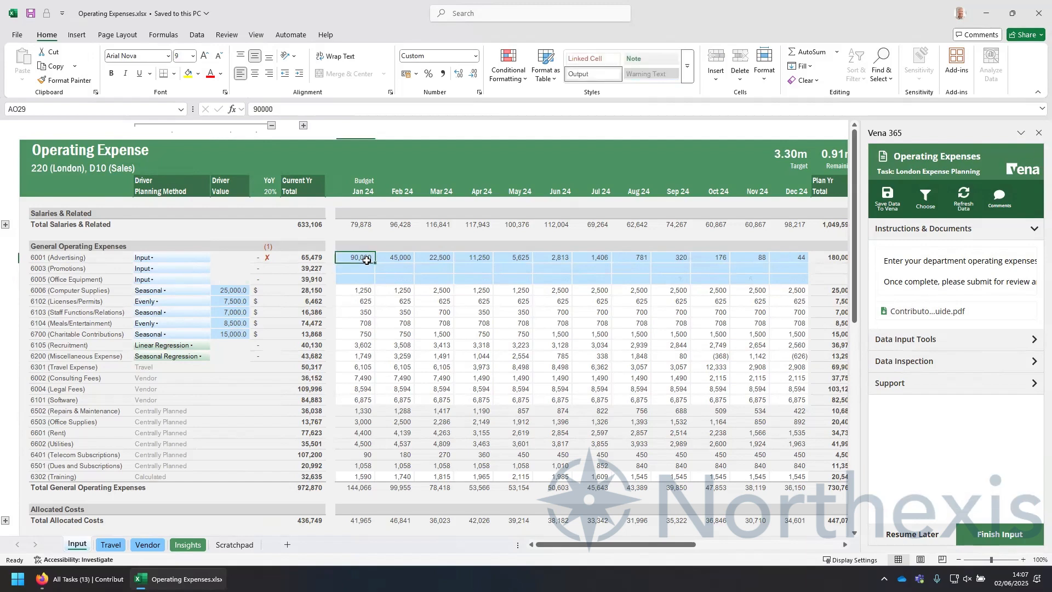
click(919, 363)
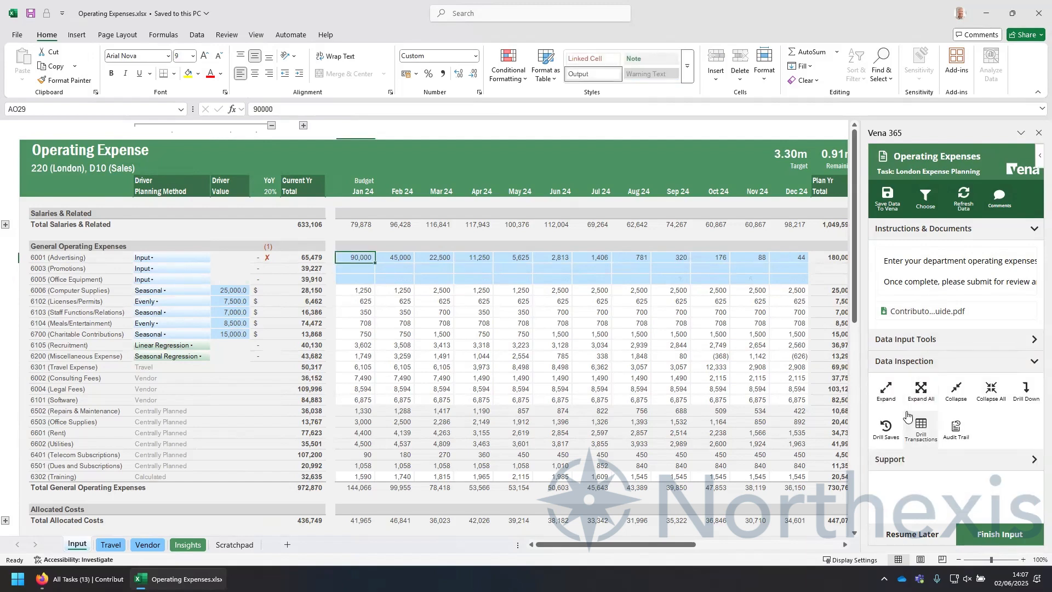
click(886, 427)
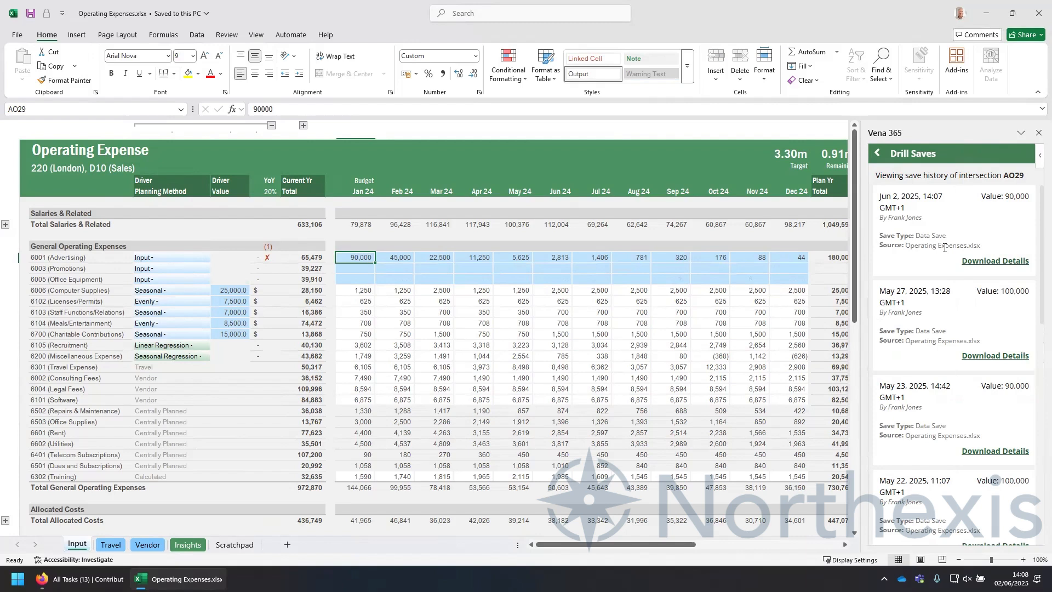
click(879, 153)
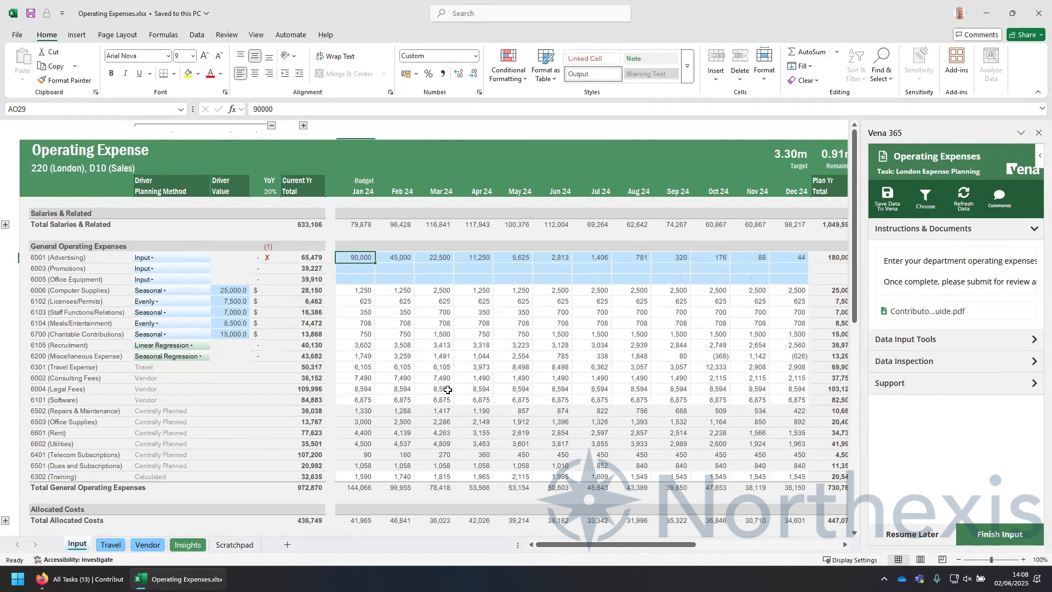
- Review the 2 Jun 2025 save in the Audit Trail, inspect the May 24 Advertising change, and close the history workbook without saving
click(909, 368)
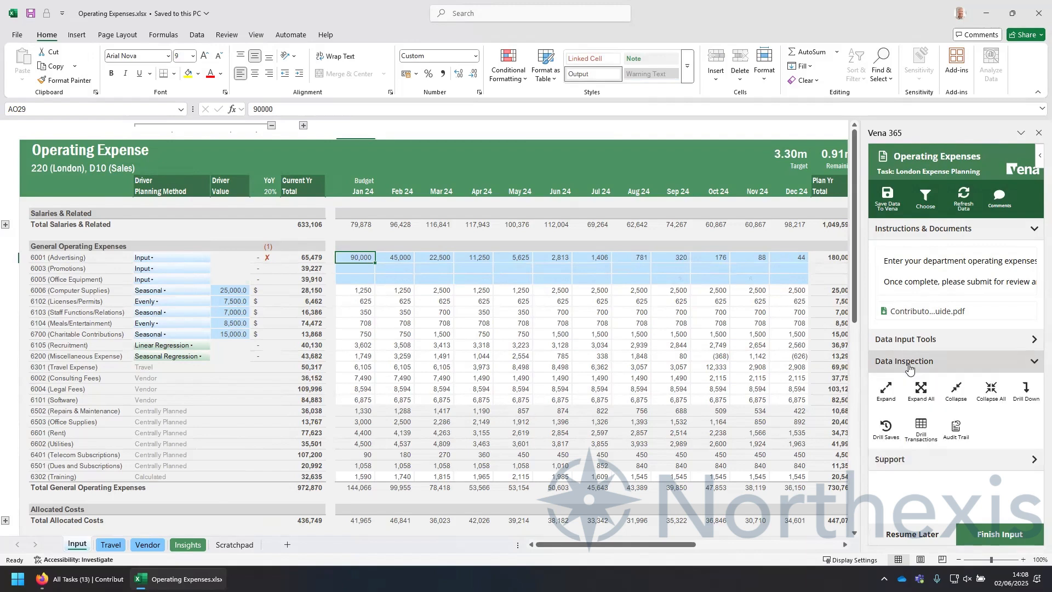
click(956, 430)
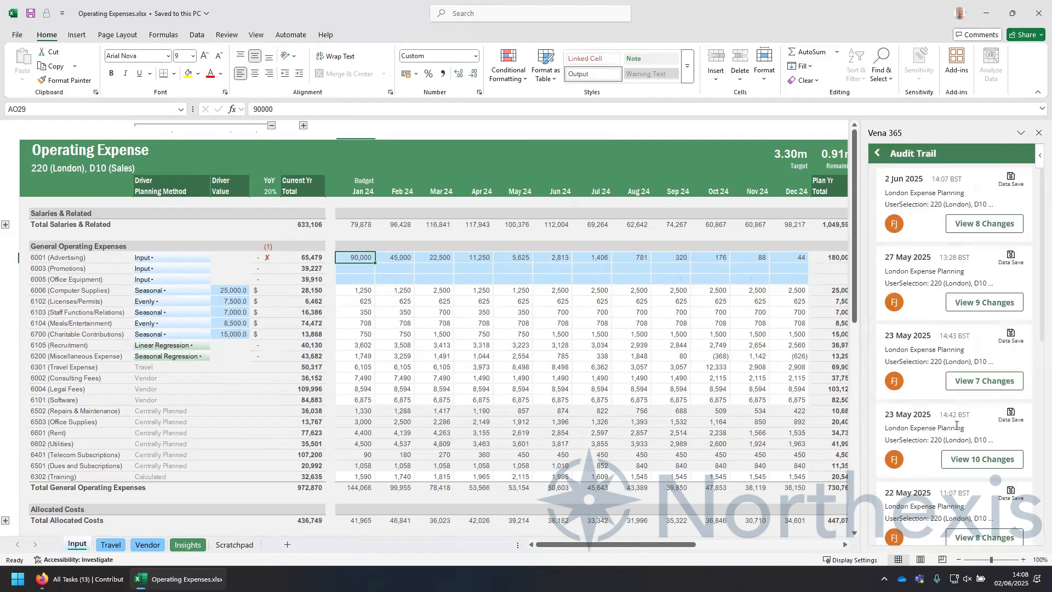
click(975, 235)
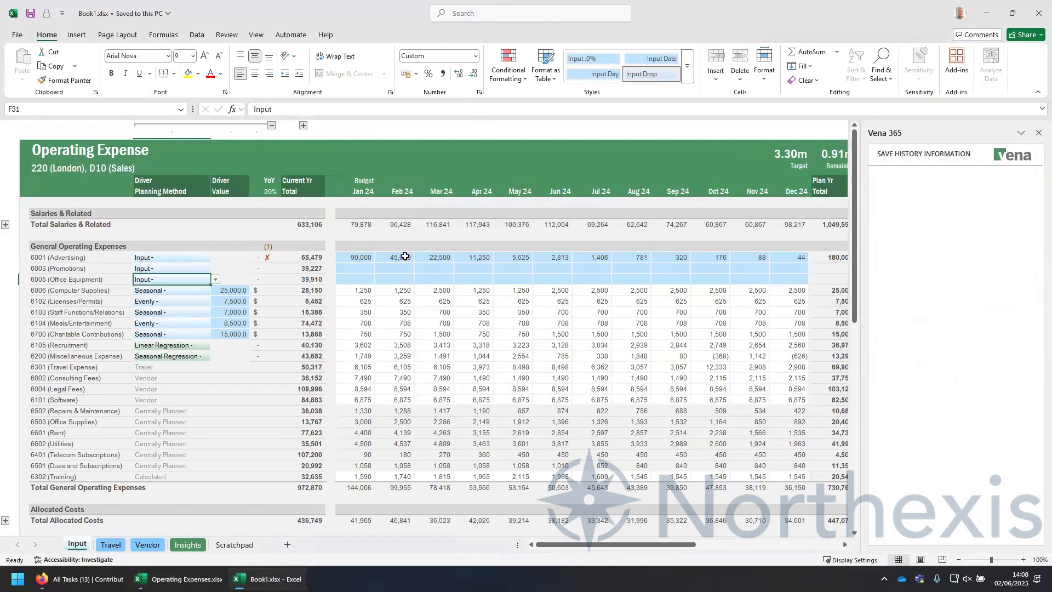
click(505, 260)
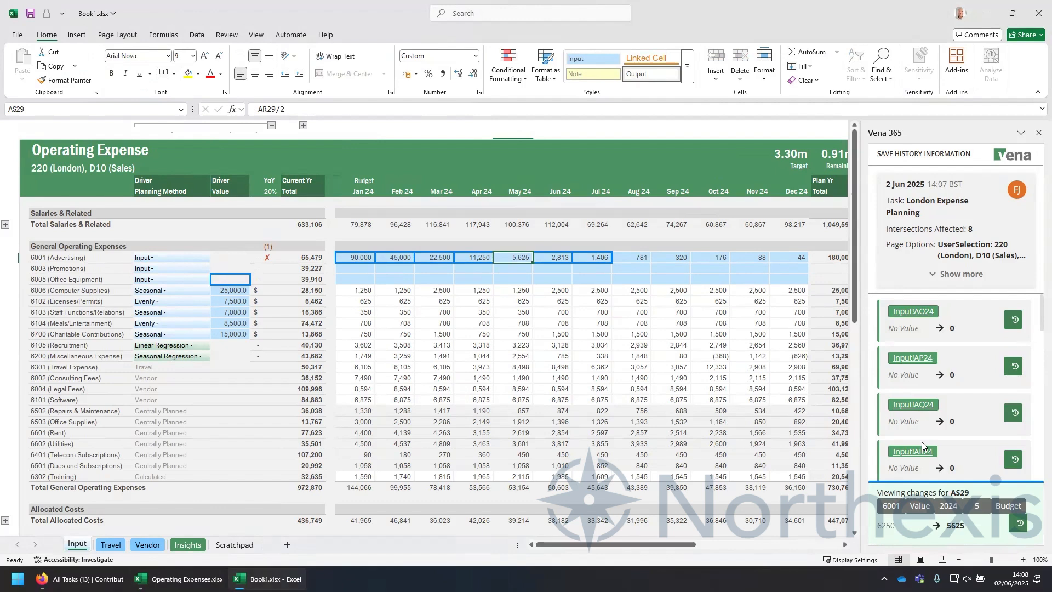
click(1036, 17)
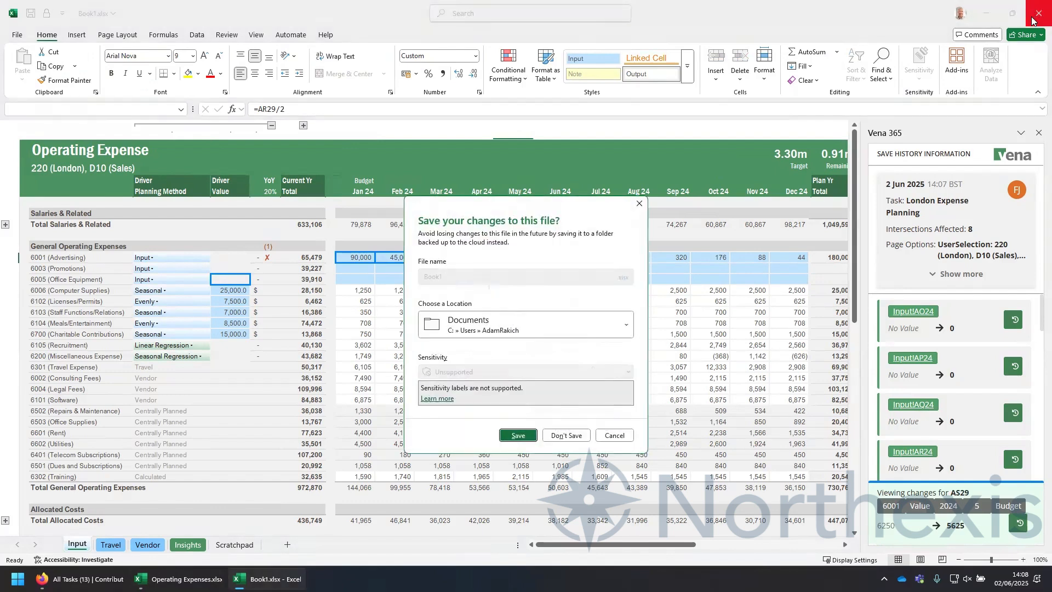
key(n)
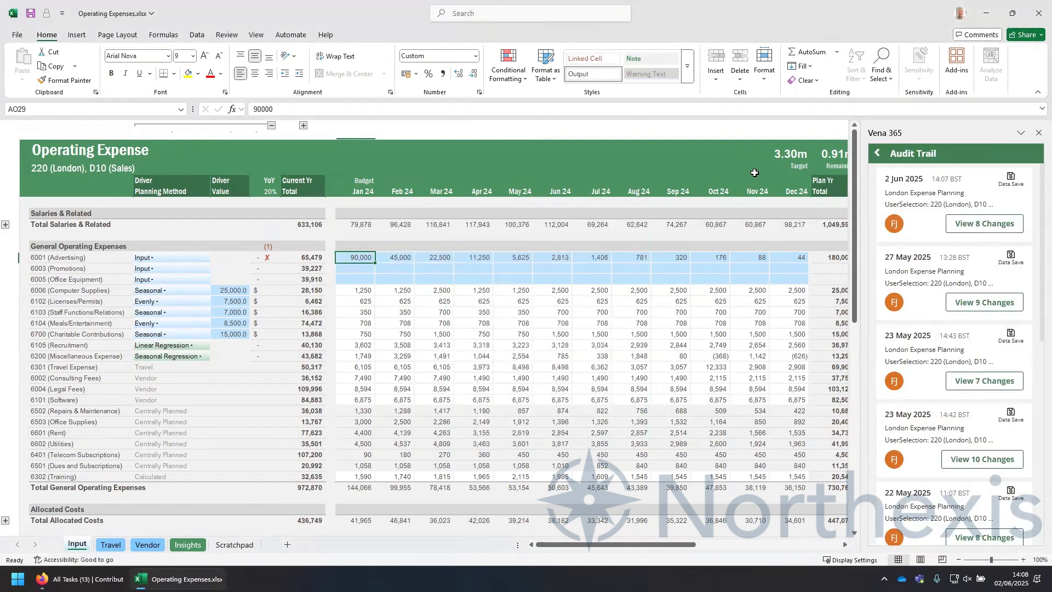
scroll(631, 274, right, 3)
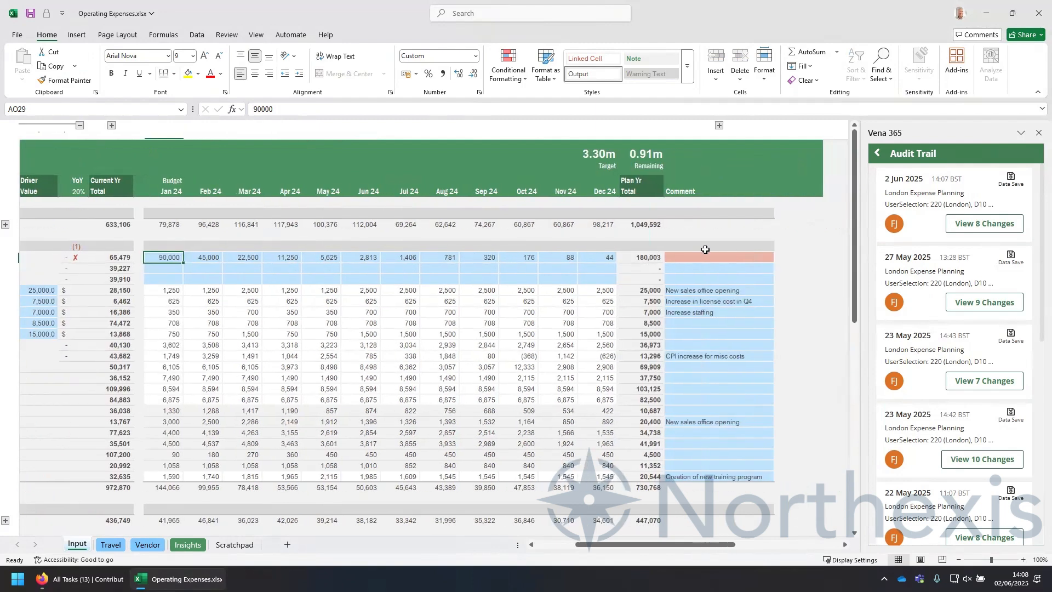
scroll(559, 328, left, 3)
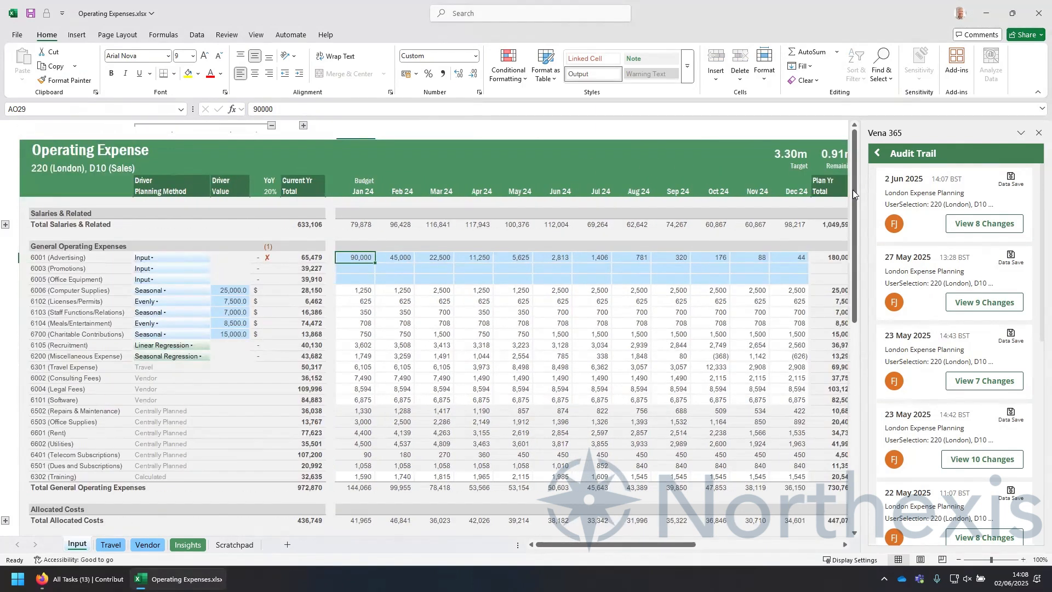
click(878, 155)
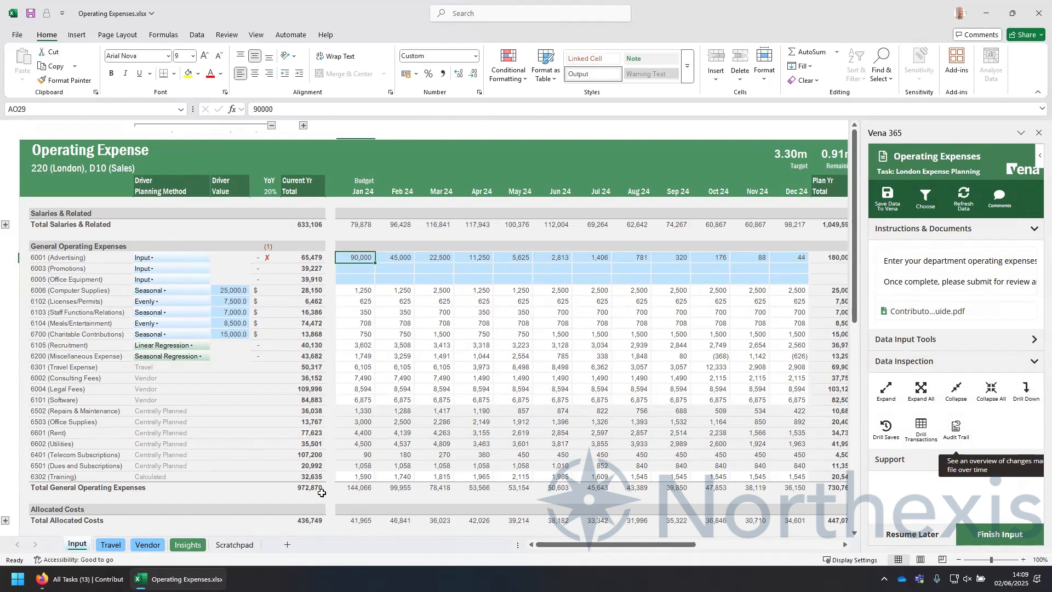
- Link the Apr 24 Advertising budget to the total in cell E8 of the Scratchpad sheet
click(225, 545)
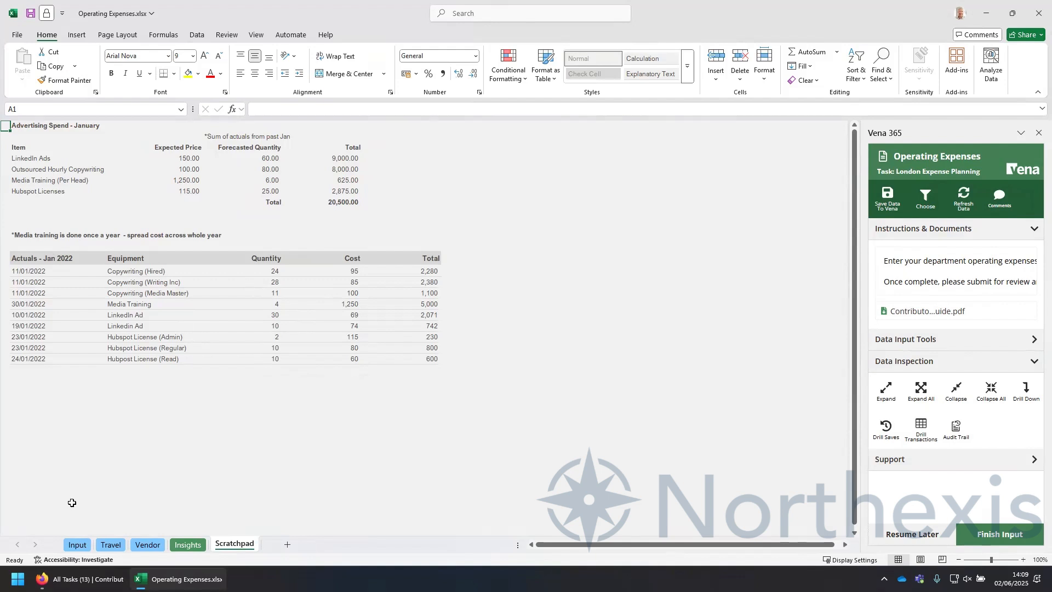
click(80, 545)
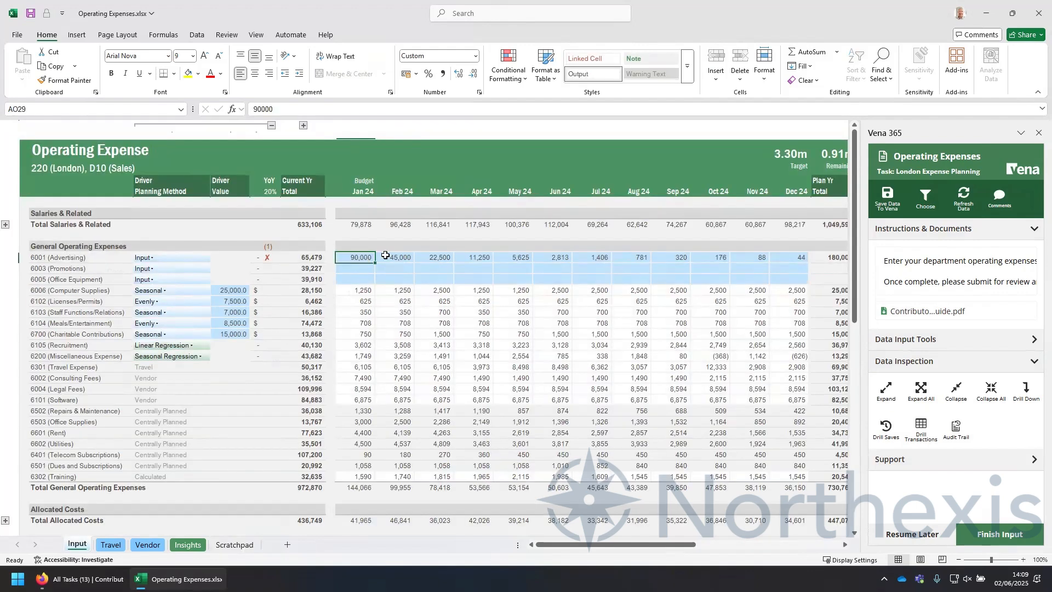
click(401, 257)
click(486, 260)
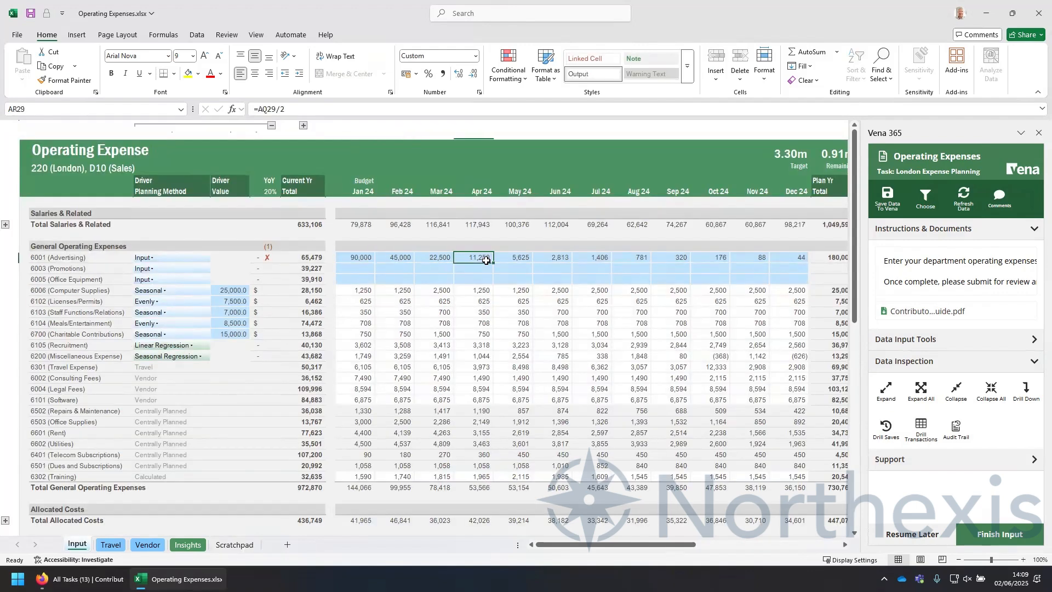
text(=)
click(234, 545)
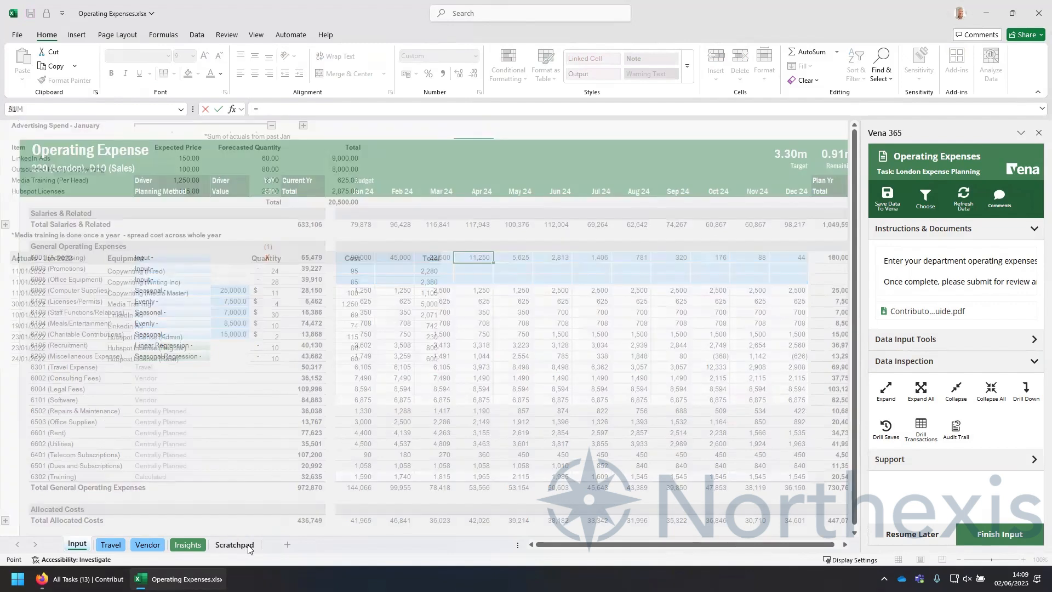
click(346, 203)
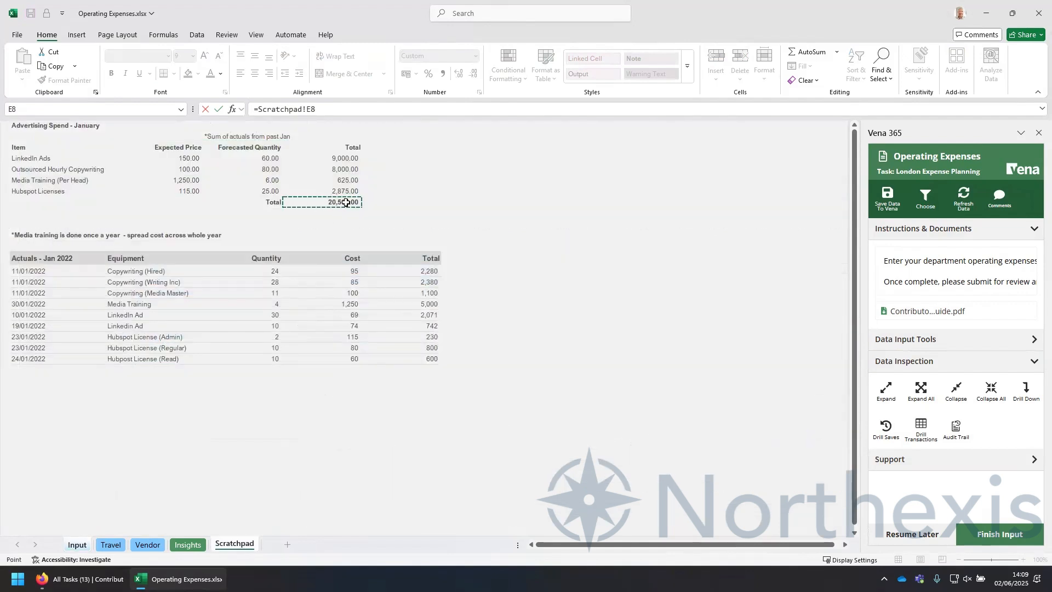
key(Return)
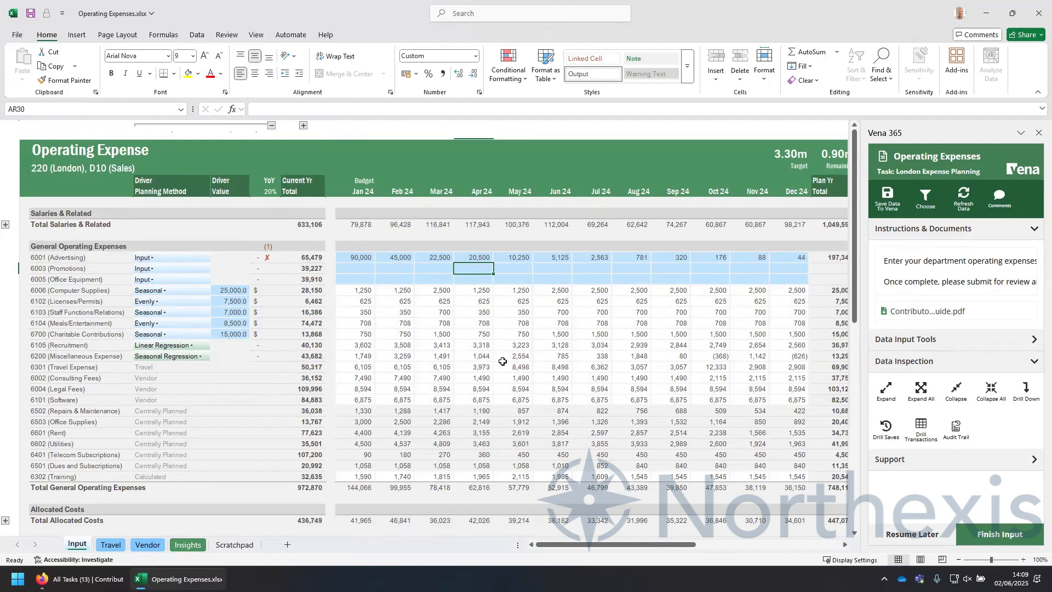
- Add two line item detail rows beneath 6003 (Promotions)
right_click(362, 269)
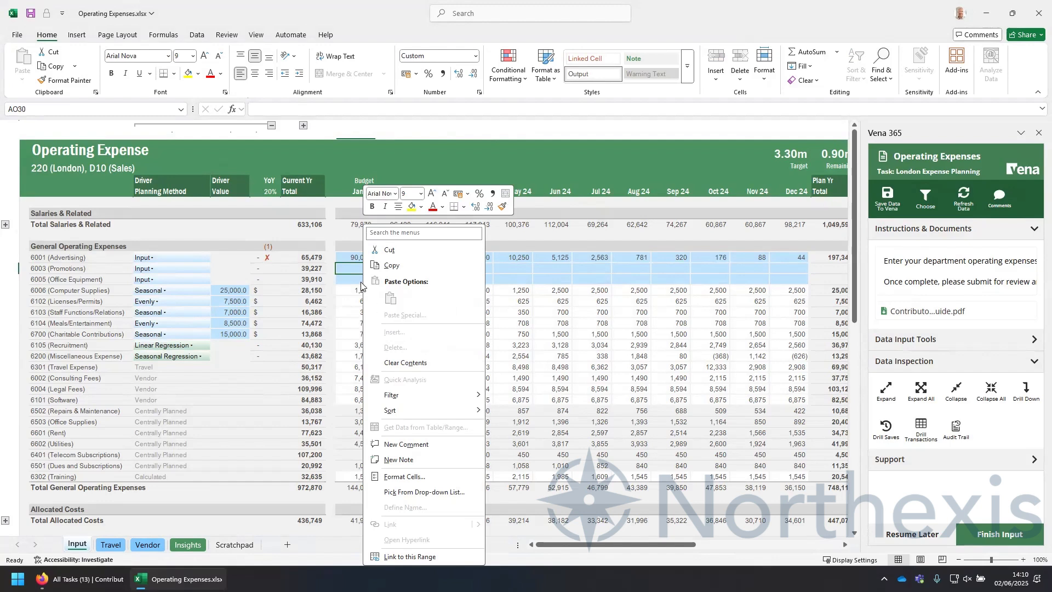
click(347, 271)
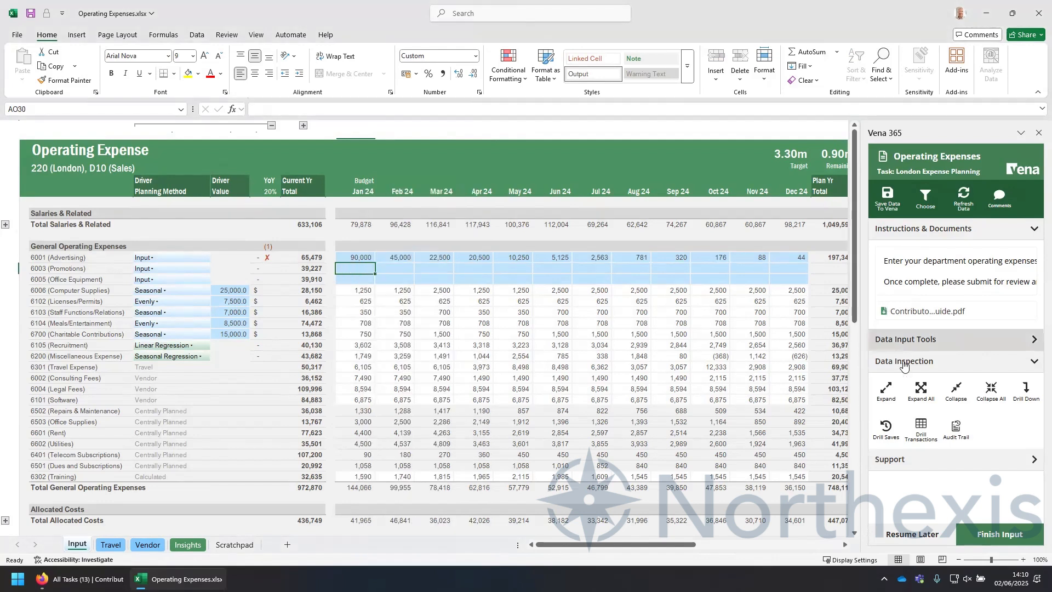
click(914, 346)
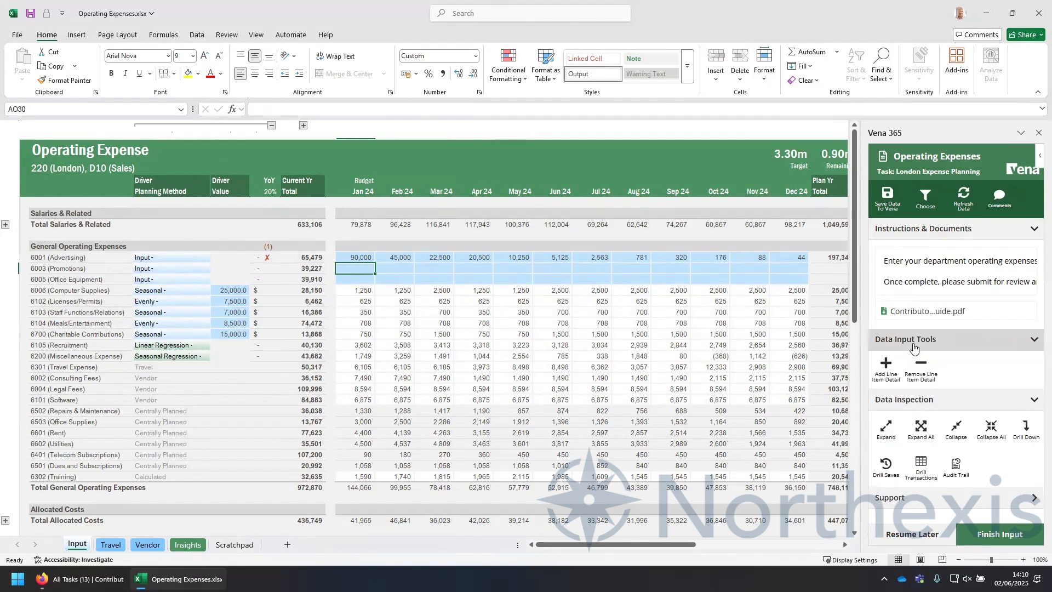
click(894, 373)
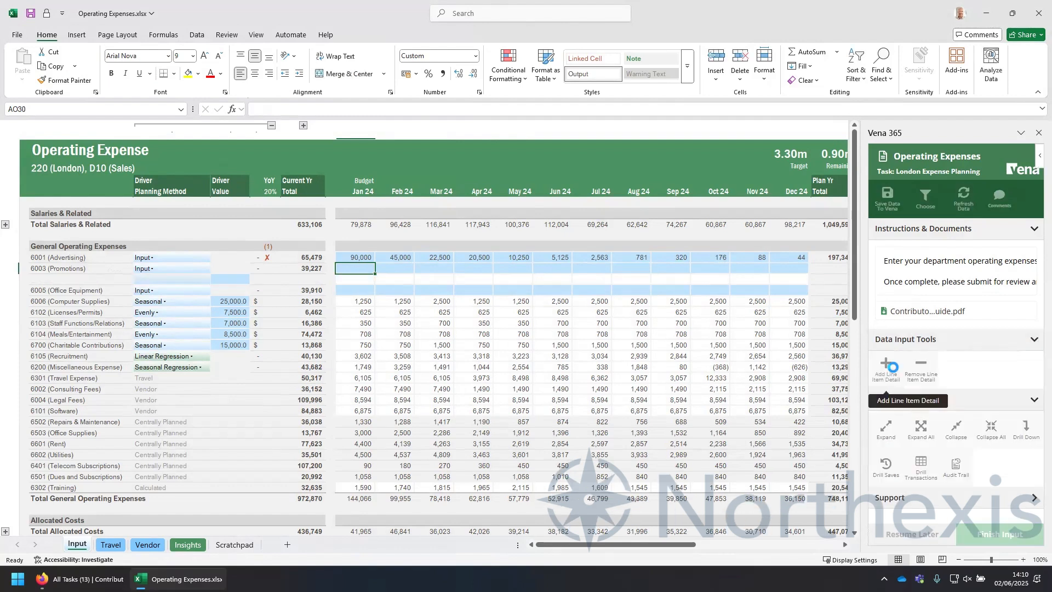
- Name the two new Promotions line items Vendor 1 and Vendor 2
click(99, 280)
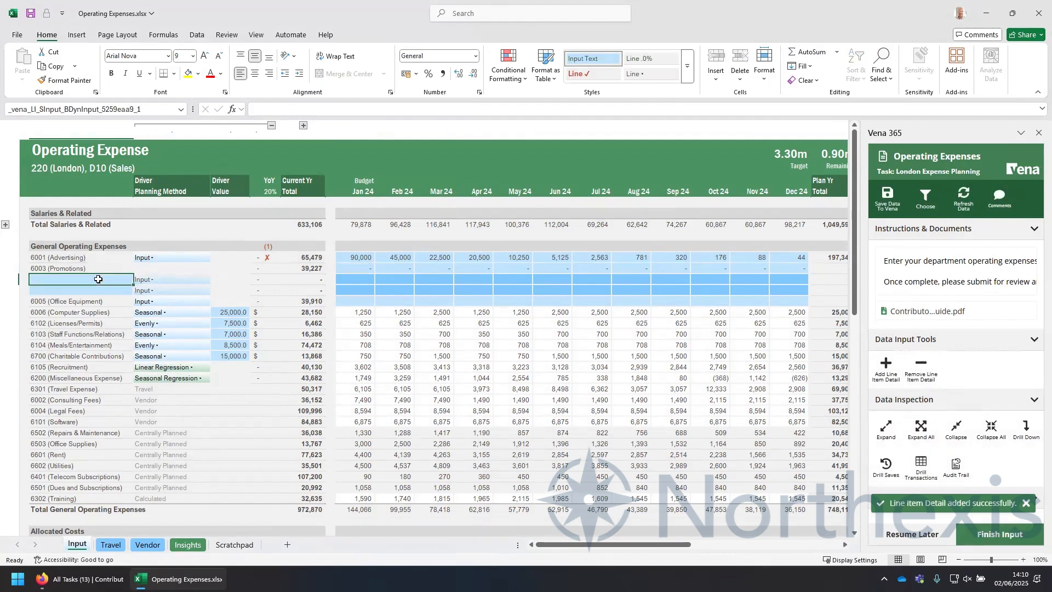
text(Vendor 1)
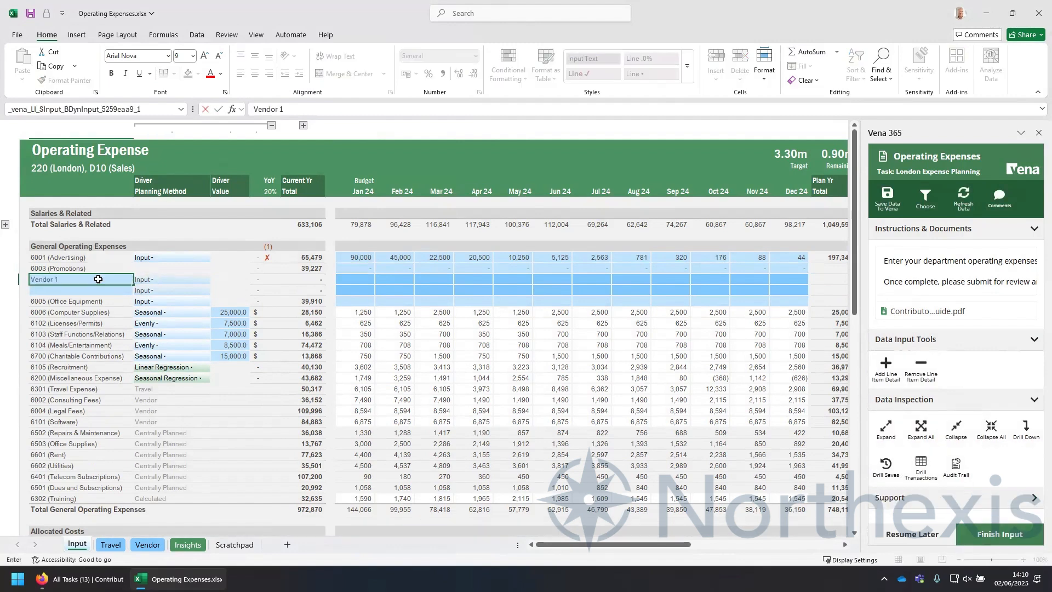
key(Return)
text(Vendor)
key(BackSpace)
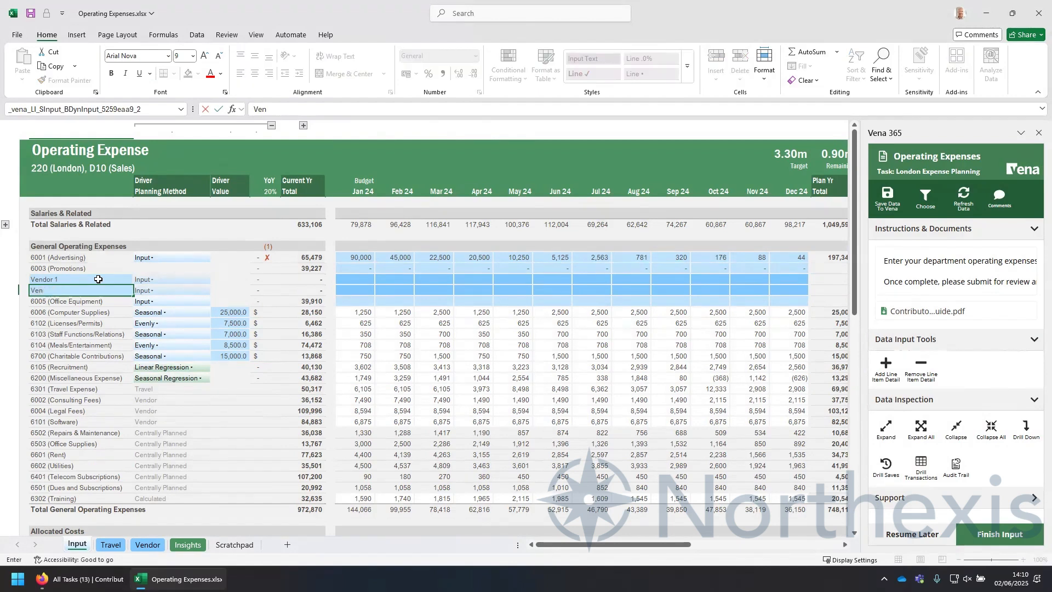
text(dor 2)
key(Return)
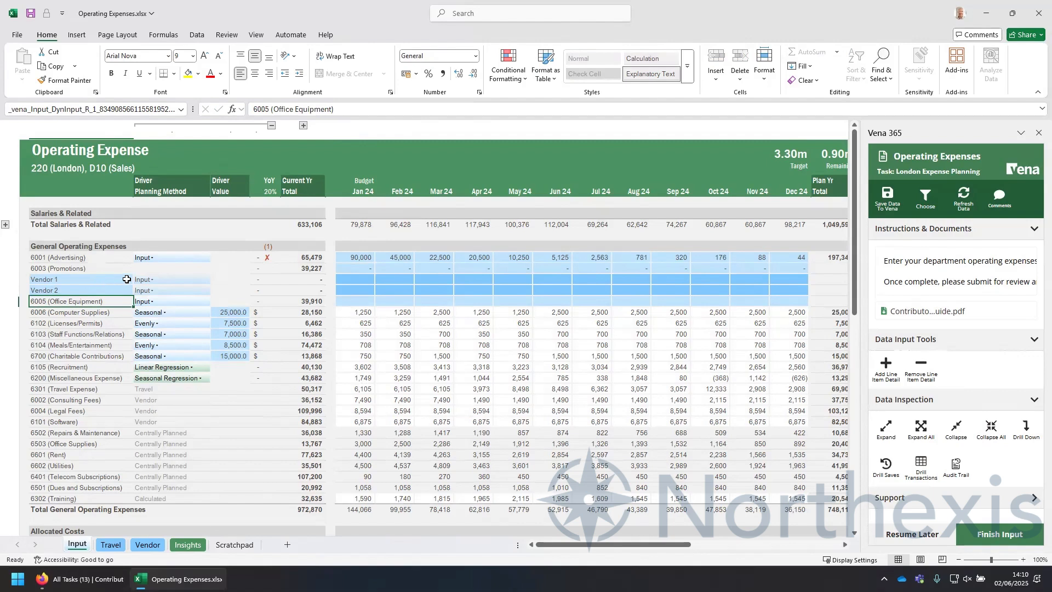
- Set the Jan 24 budget for Vendor 1 to 45 and check the Promotions subtotal formula
click(356, 280)
text(45)
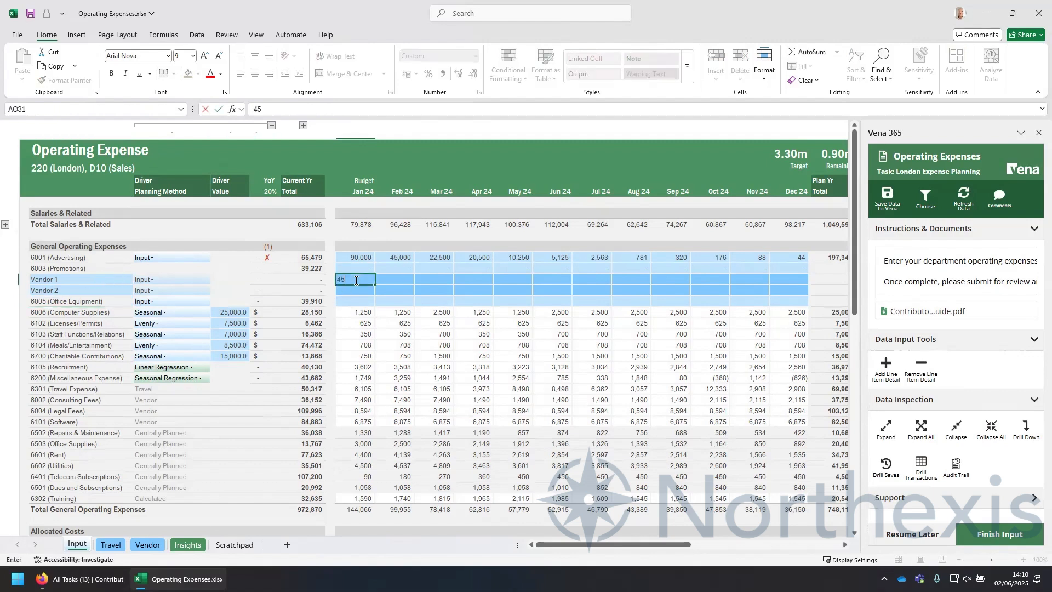
key(Return)
click(363, 267)
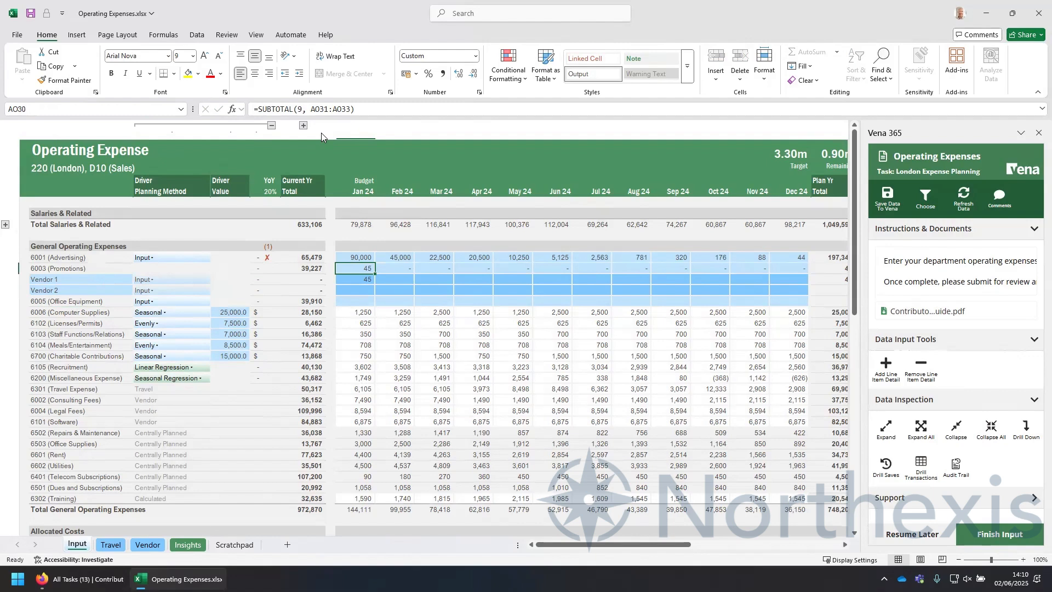
- Check the Vendor link behind the Jan 24 Legal Fees budget and examine the vendor name choices for its annual retainer
click(371, 411)
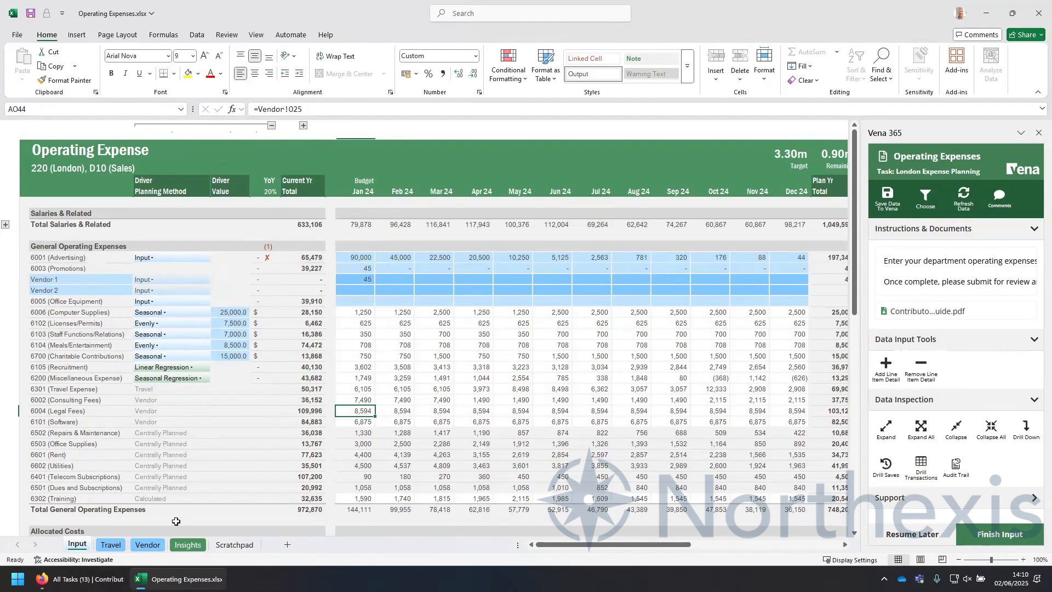
click(138, 545)
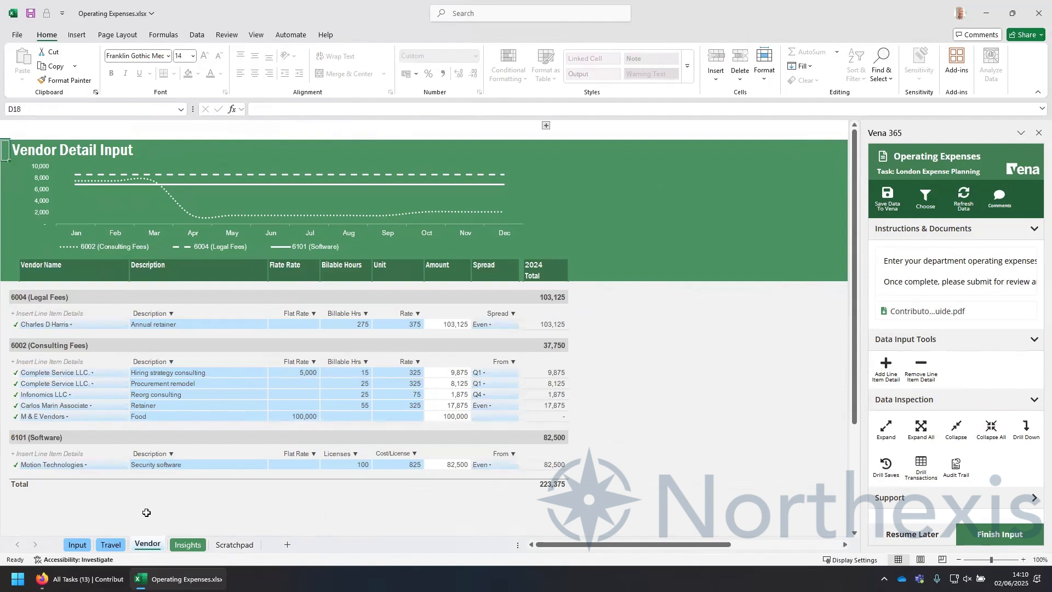
click(118, 323)
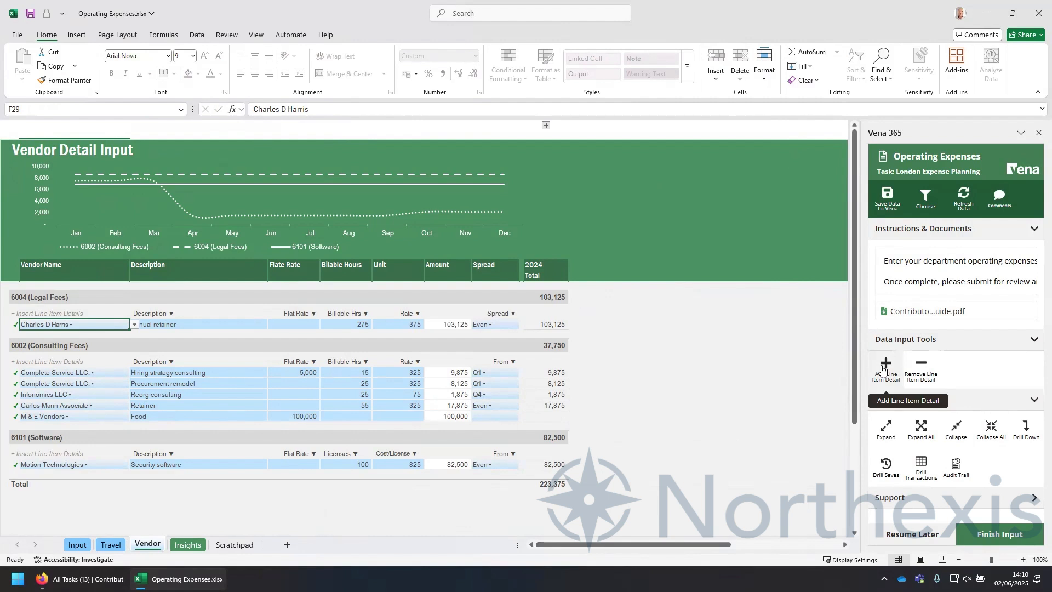
click(134, 325)
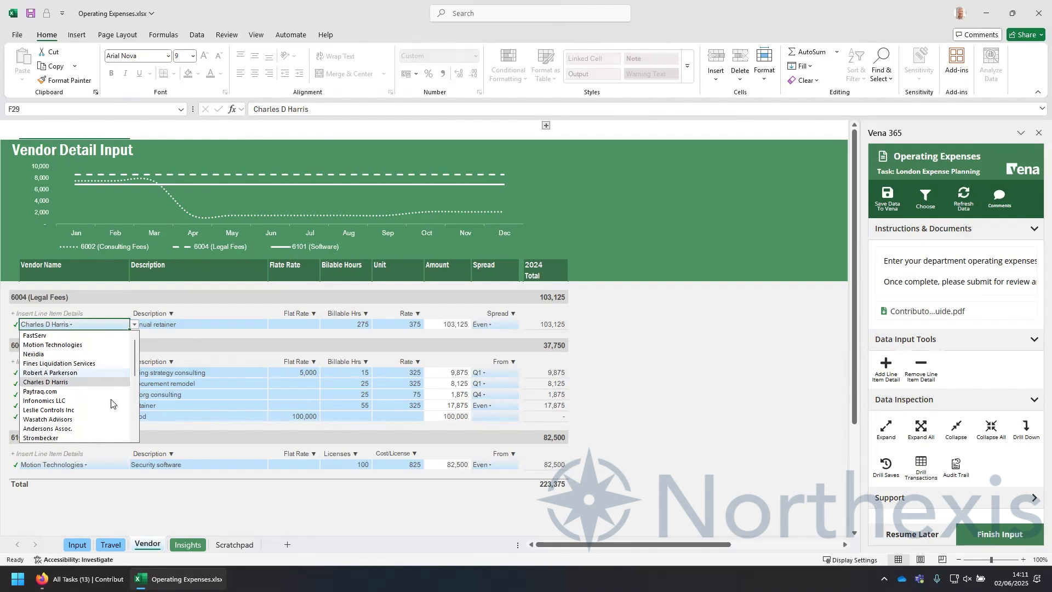
- Expand the 2023 monthly columns on the Input sheet and try to edit the May 23 actual for 6005 (Office Equipment)
click(81, 548)
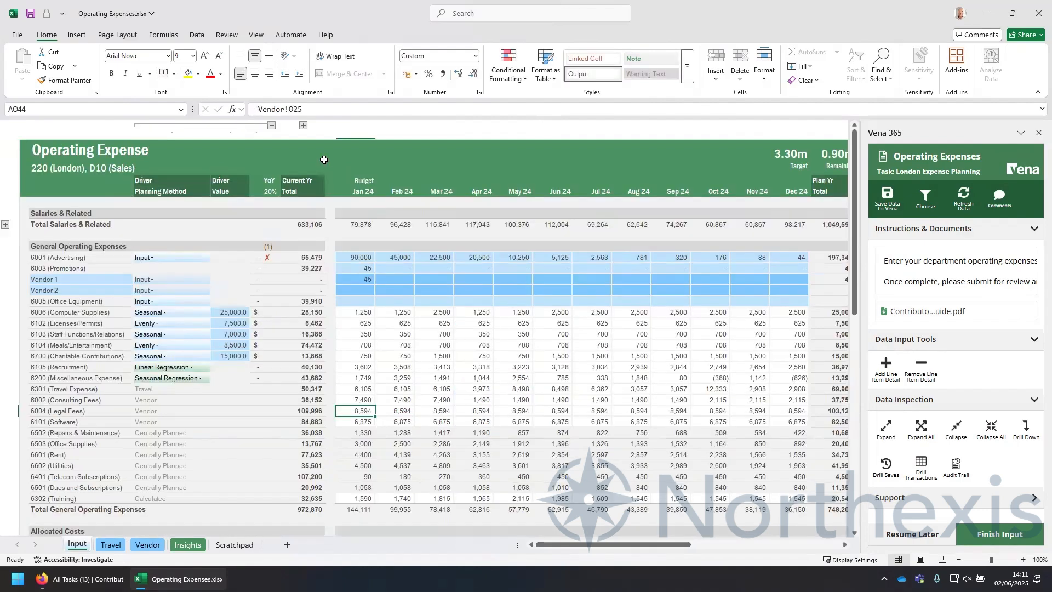
click(304, 126)
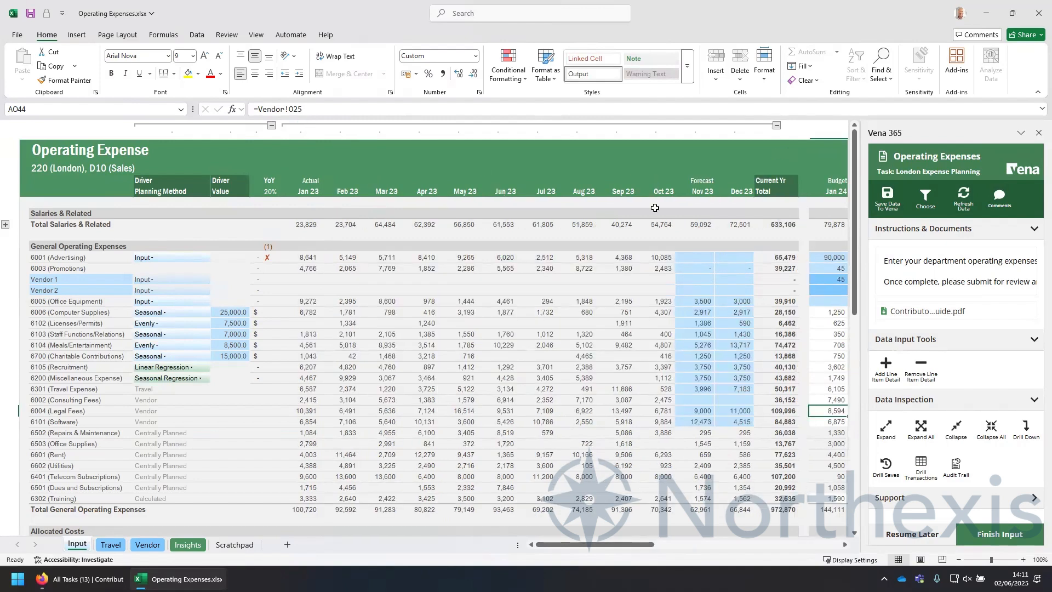
click(461, 301)
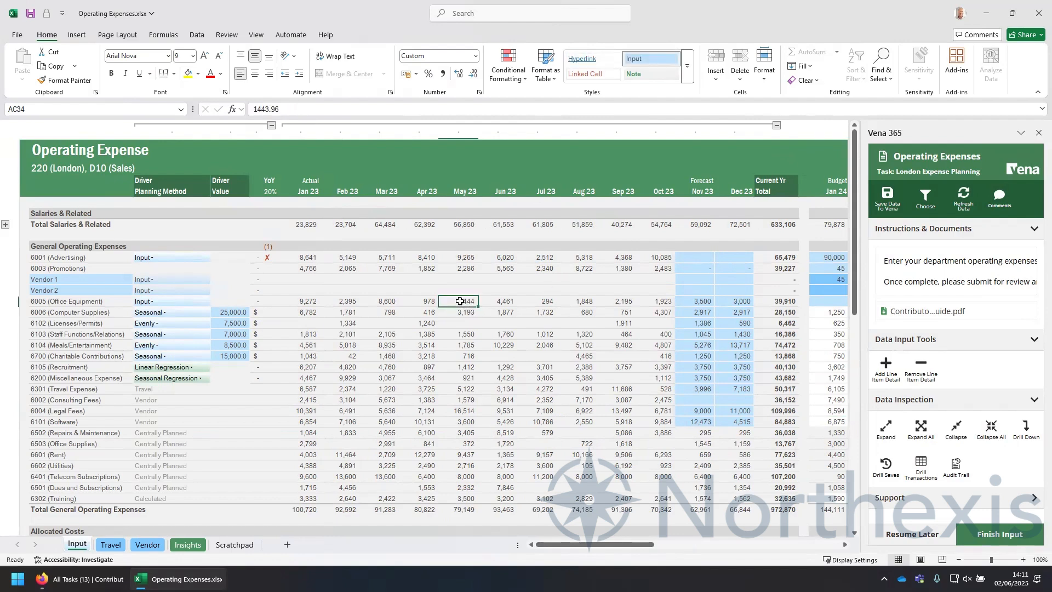
double_click(461, 301)
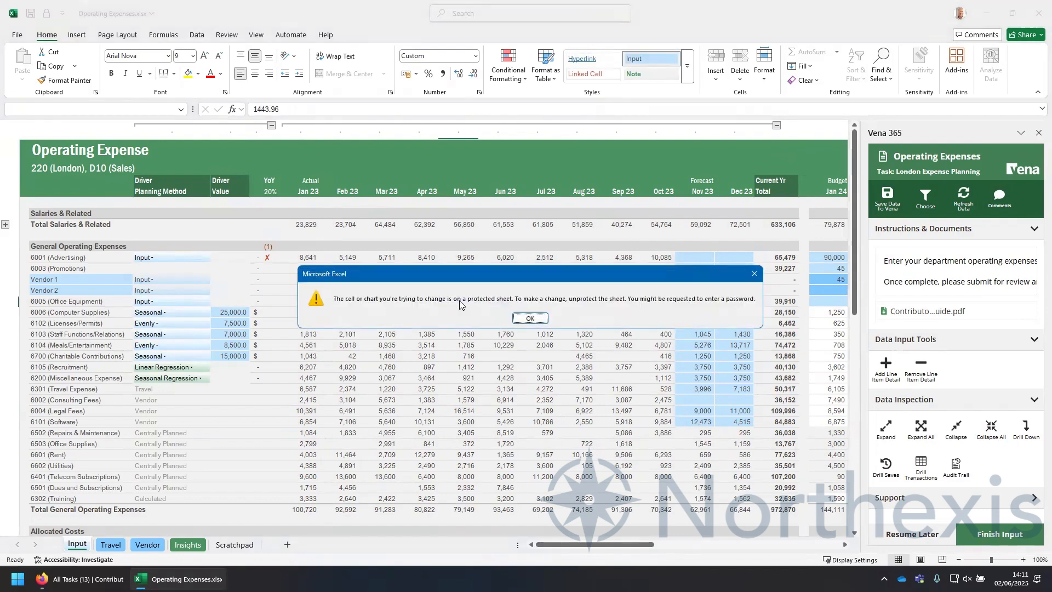
click(526, 317)
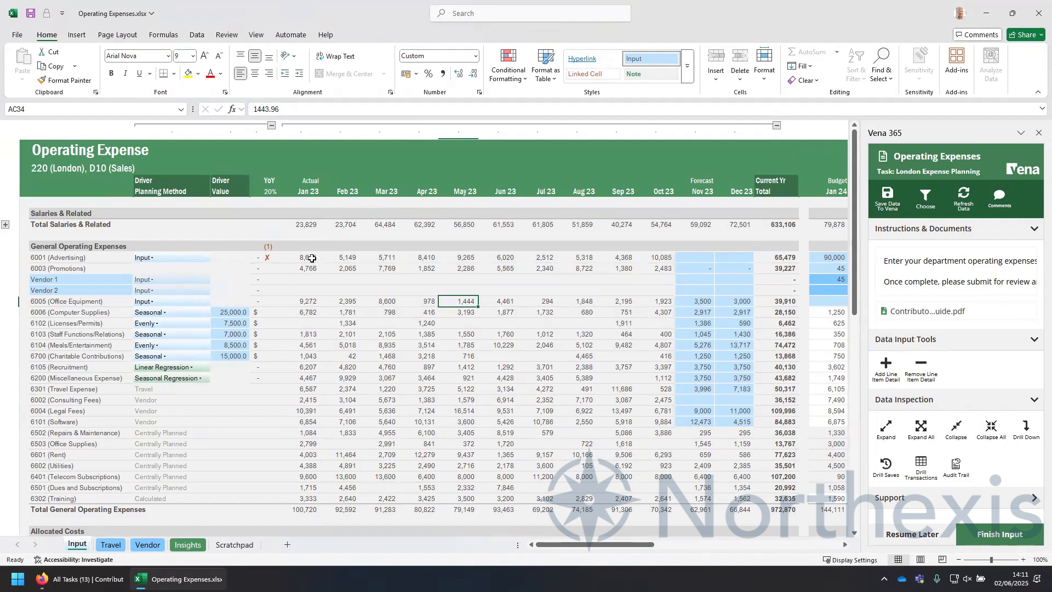
- Drill into the transactions behind the Jan 23 actual for 6001 (Advertising)
click(312, 258)
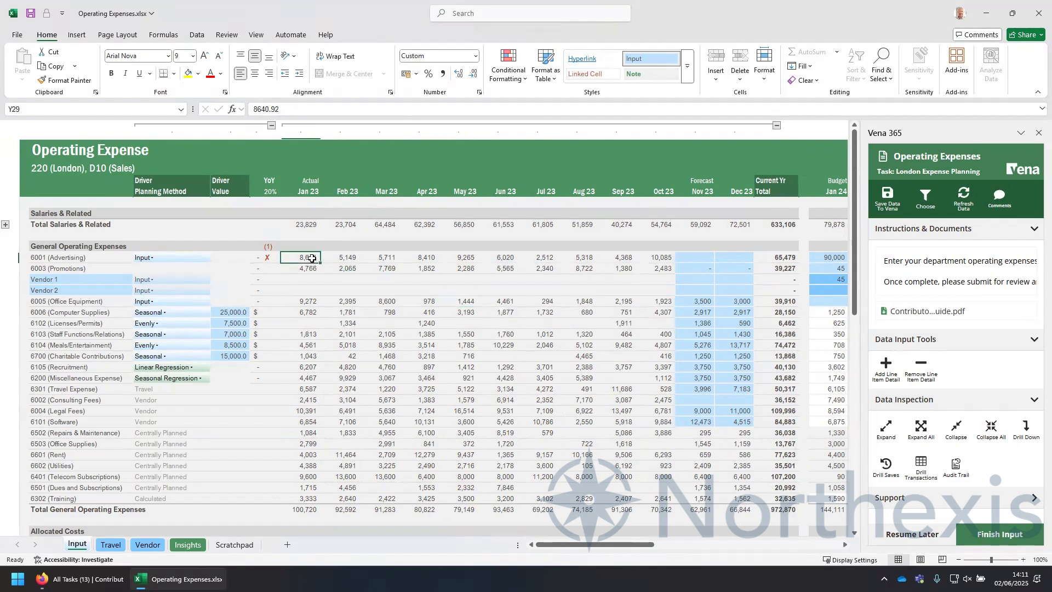
click(922, 464)
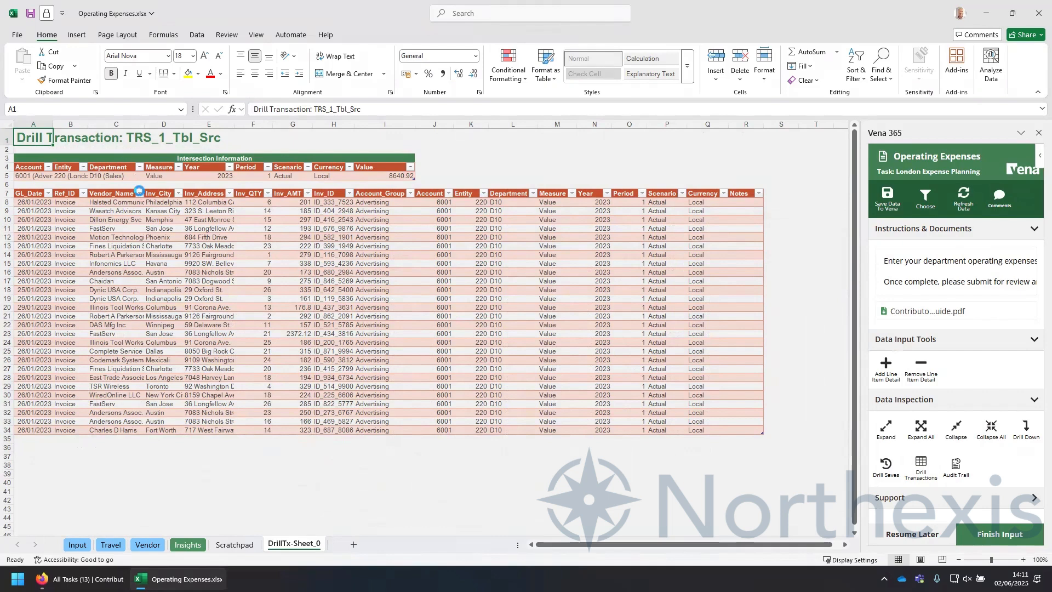
click(140, 194)
click(268, 194)
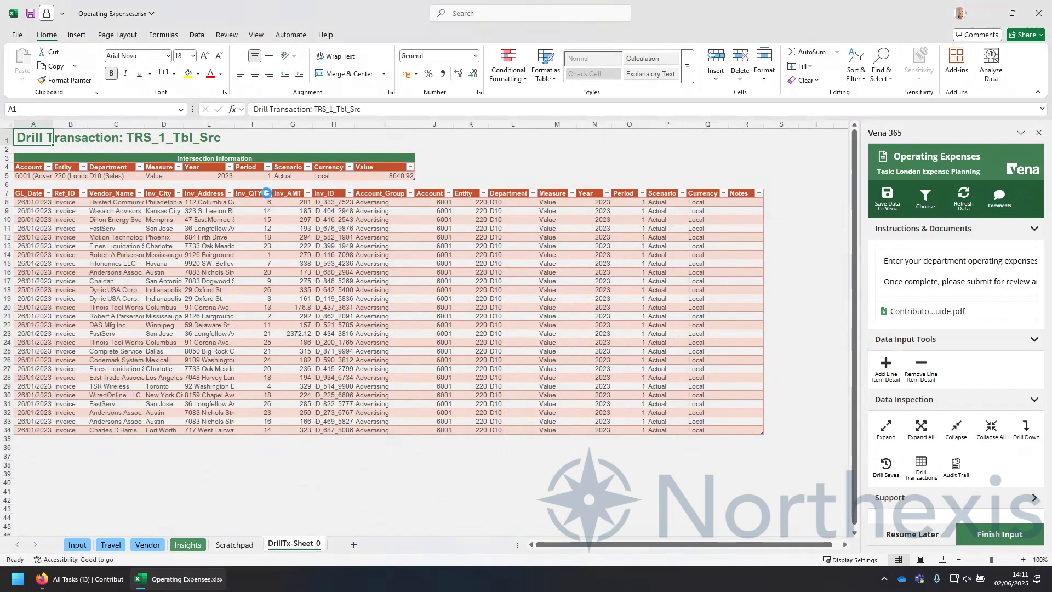
click(80, 230)
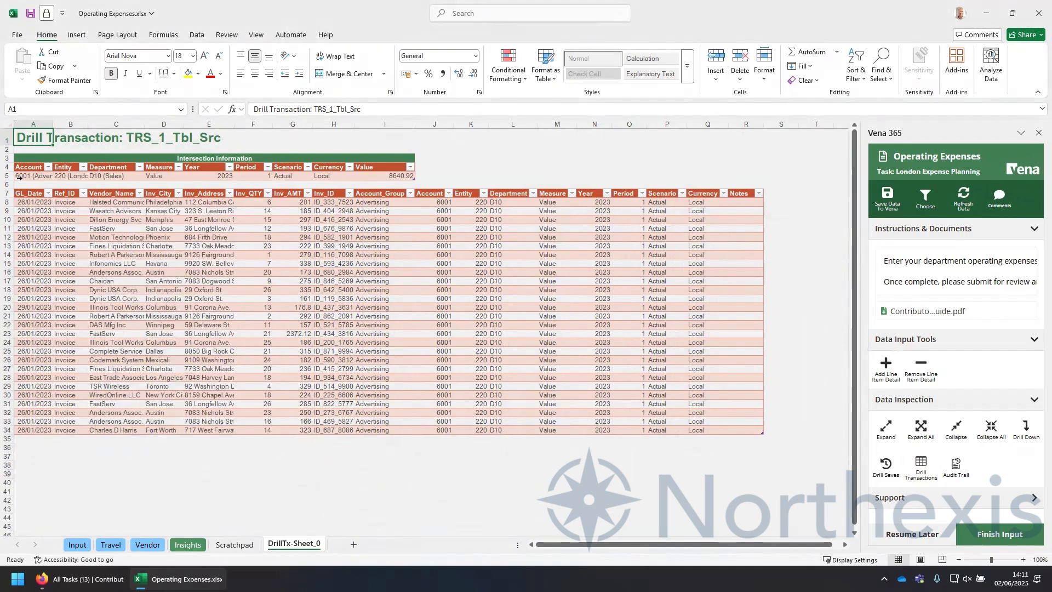
- Analyze the drilled transaction table and insert the suggested PivotChart of Inv_AMT by Vendor_Name
drag(27, 193, 709, 431)
click(991, 68)
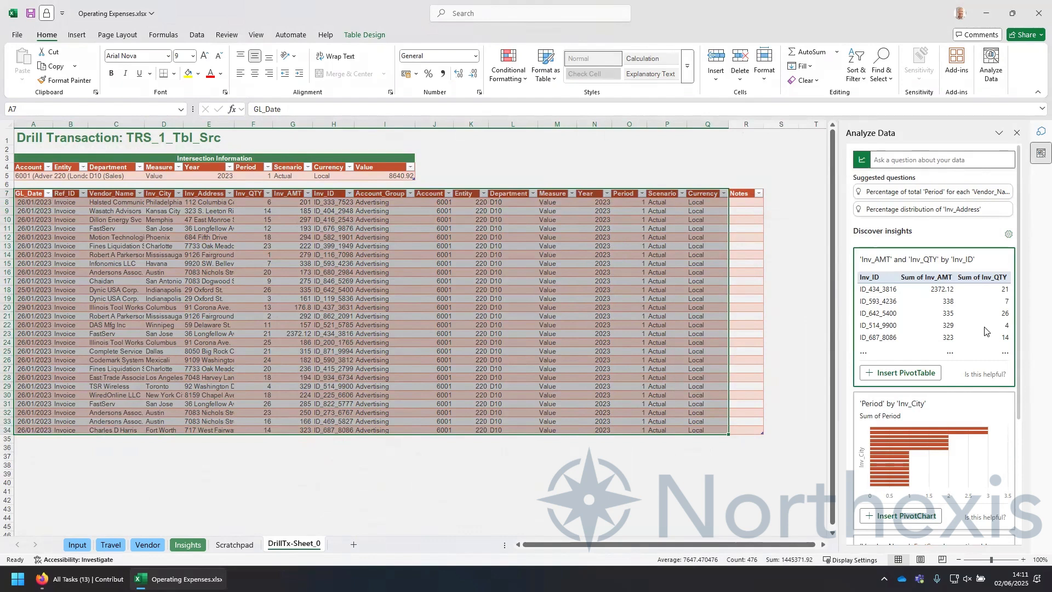
scroll(983, 331, down, 5)
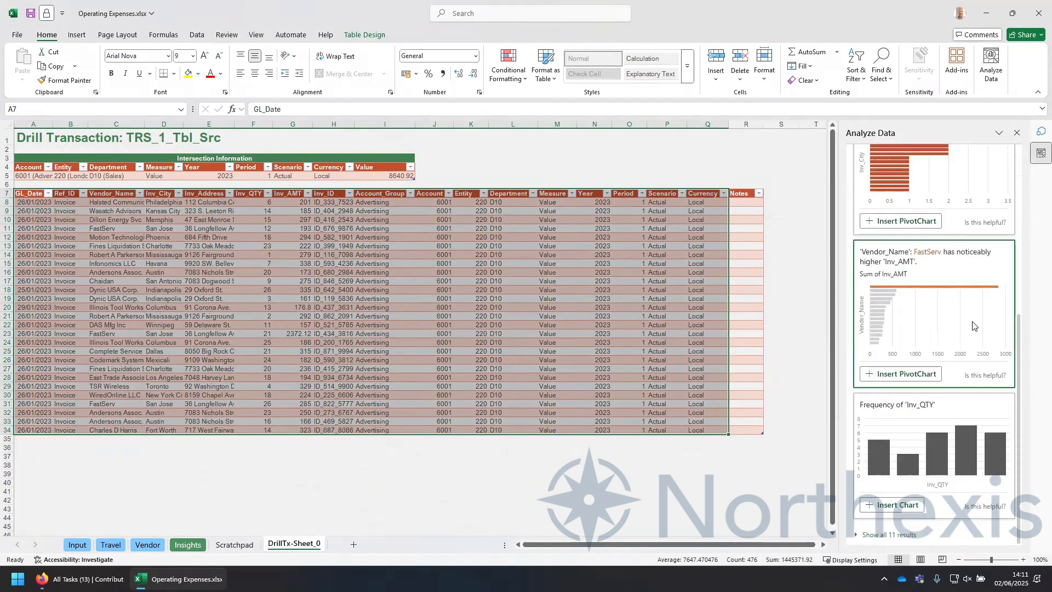
click(929, 376)
click(128, 195)
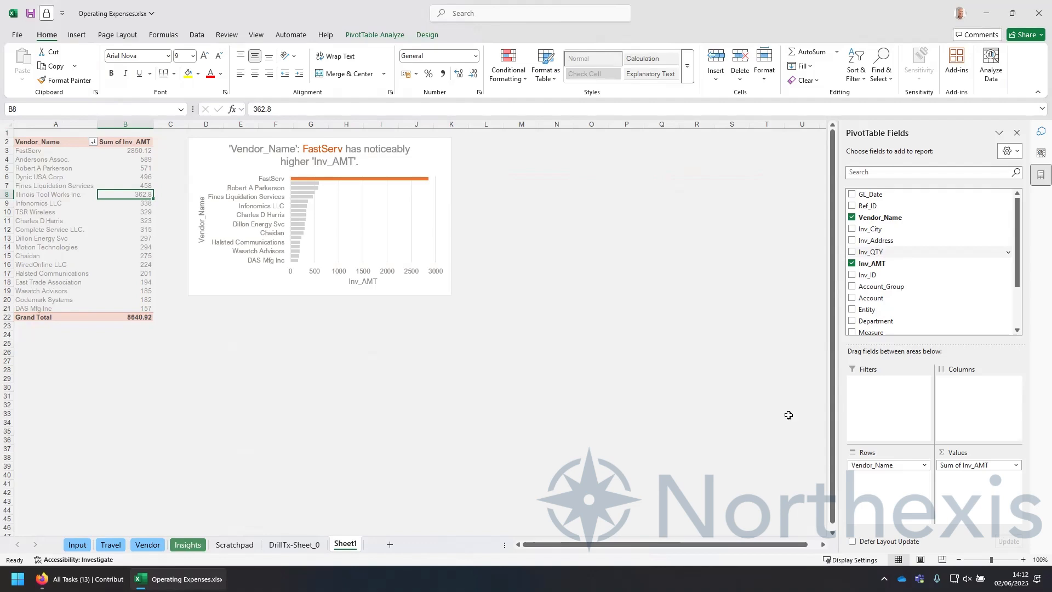
- Return to the Input sheet, collapse the 2023 monthly columns and close the Analyze Data suggestions
click(76, 545)
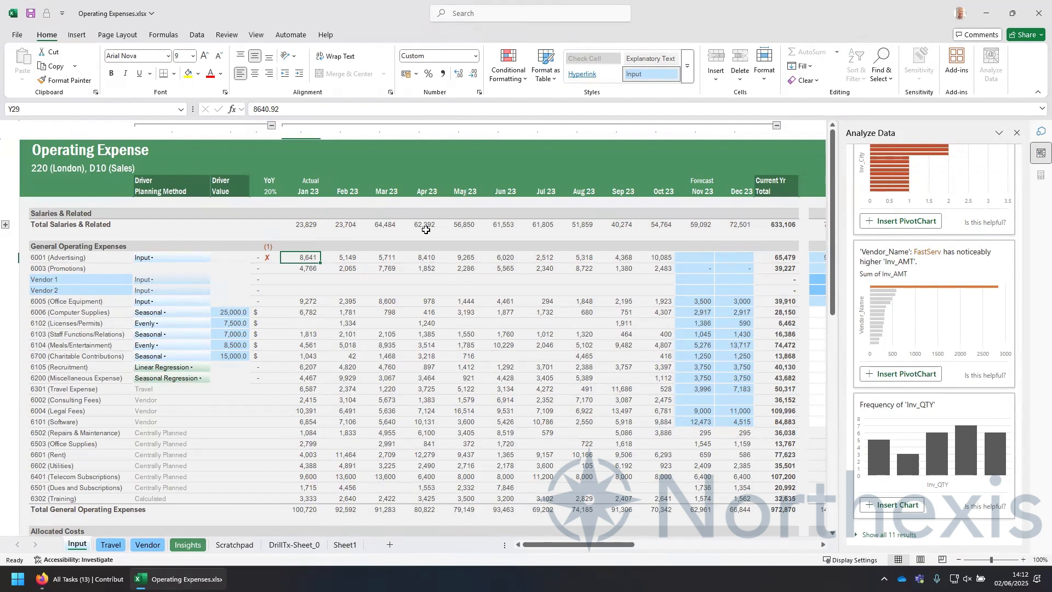
click(777, 126)
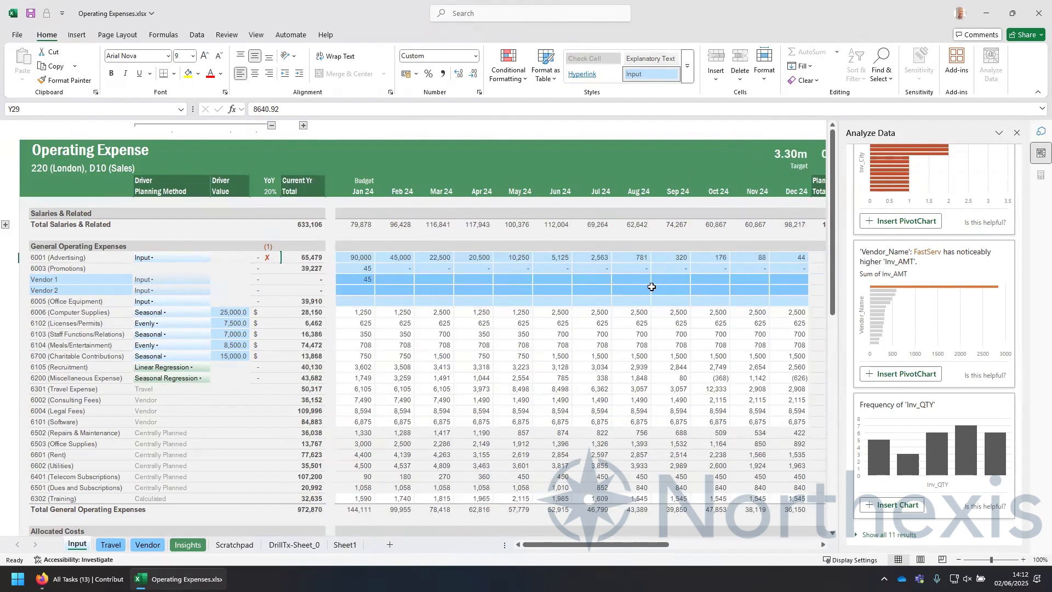
scroll(652, 282, right, 2)
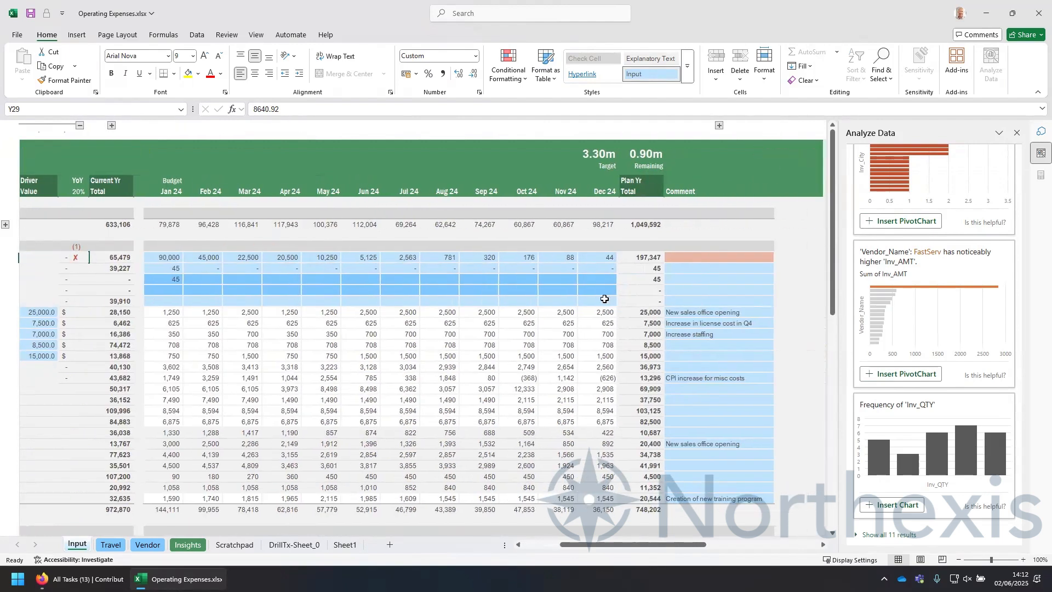
scroll(604, 299, left, 3)
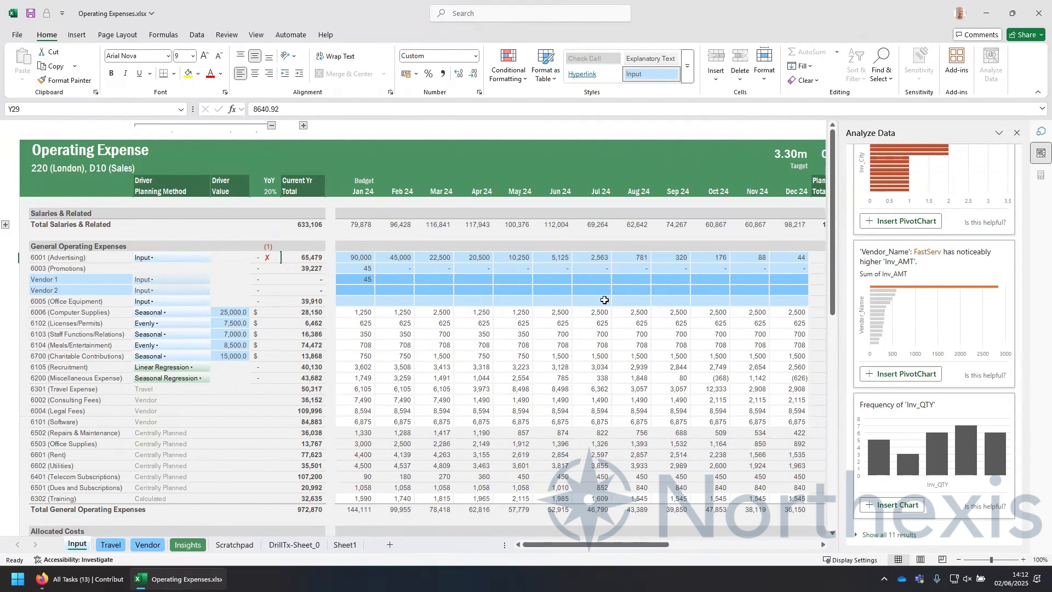
click(1015, 134)
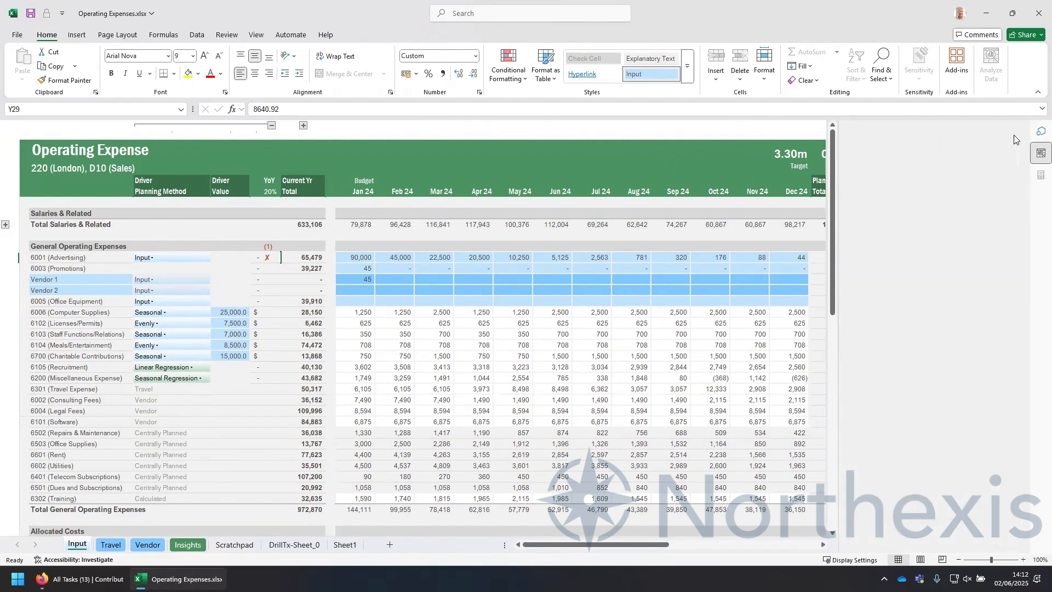
- Review the Vena comments and read the full thread for cell AO46 on the Input sheet
click(978, 195)
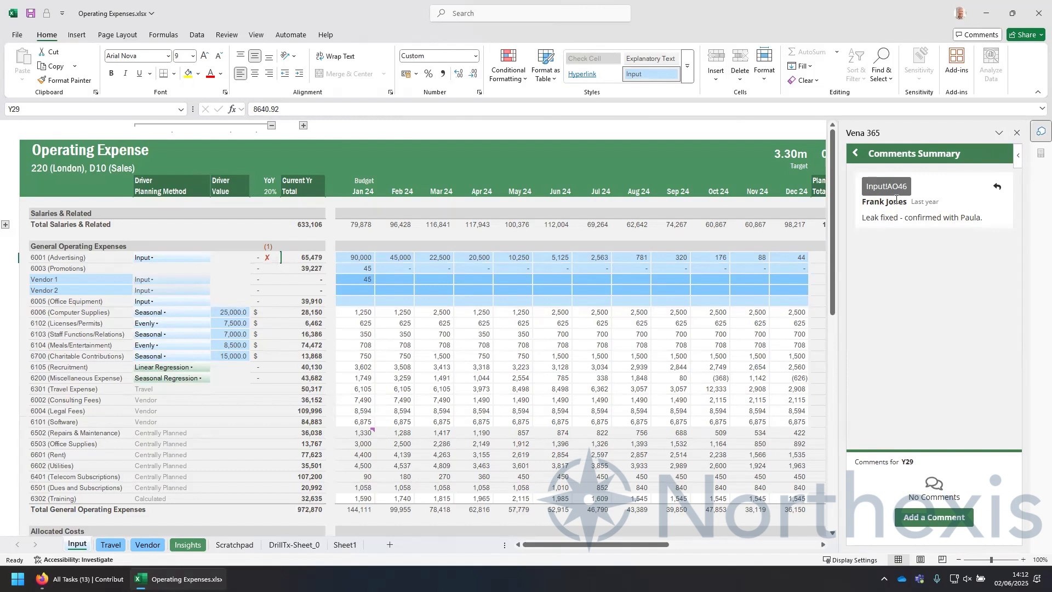
click(886, 187)
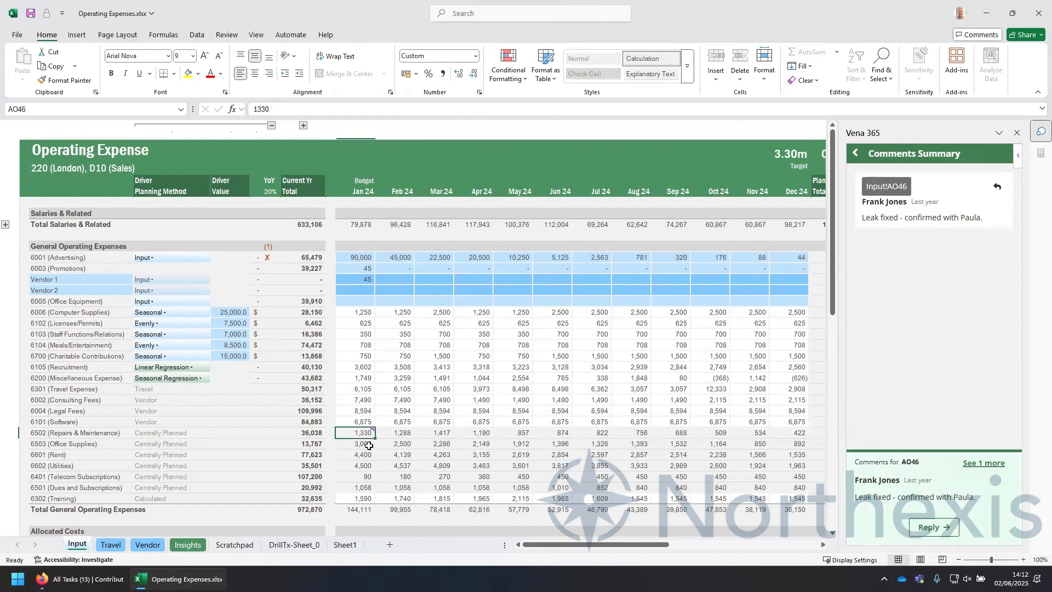
click(976, 466)
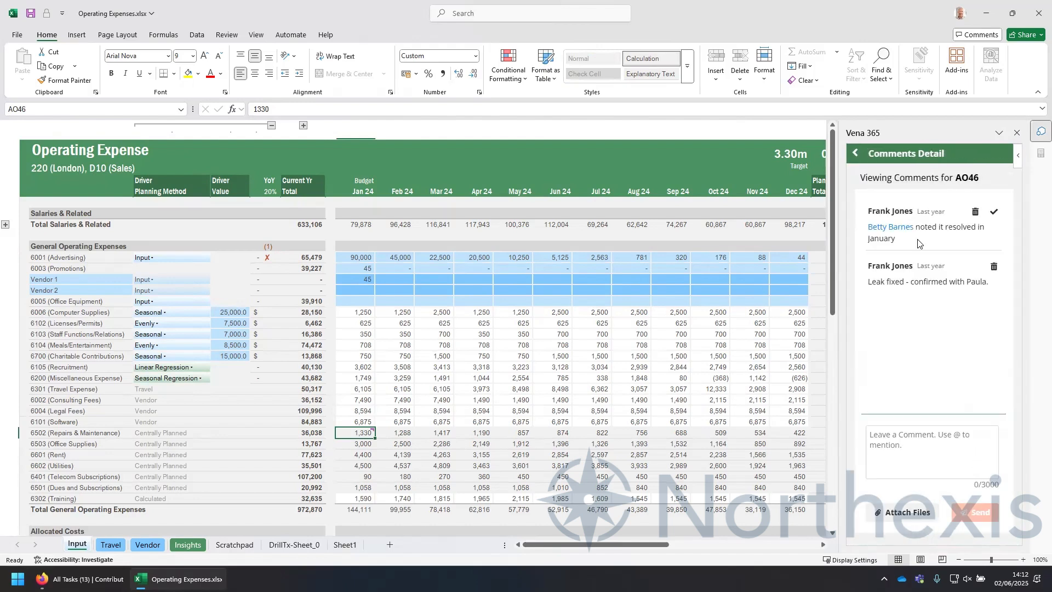
- Draft a comment on cell AO46 that mentions a task owner and reads "Ask a qu?"
click(891, 442)
text(@ari)
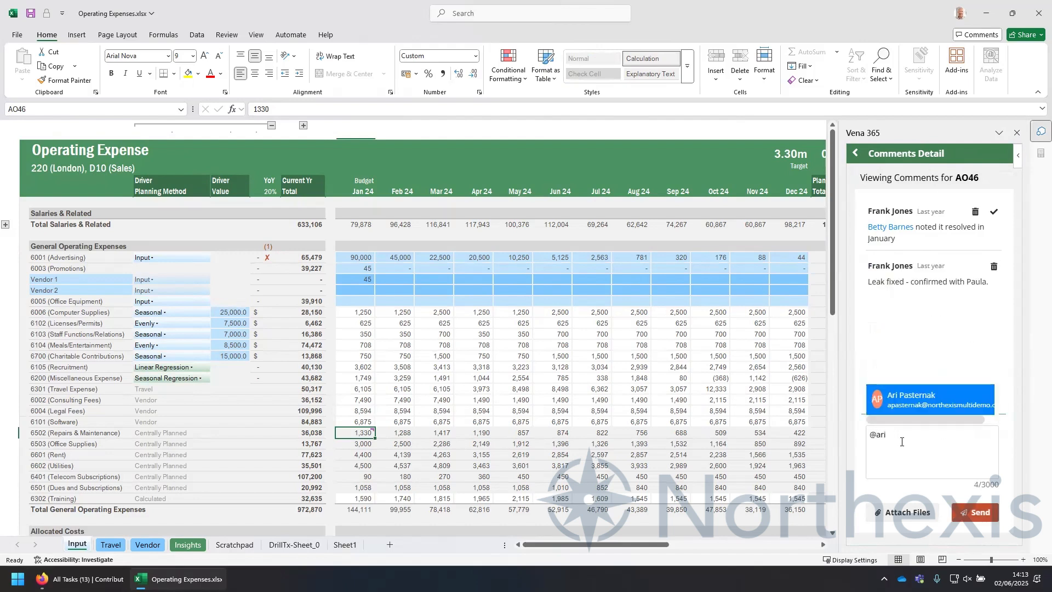
click(920, 403)
text(As)
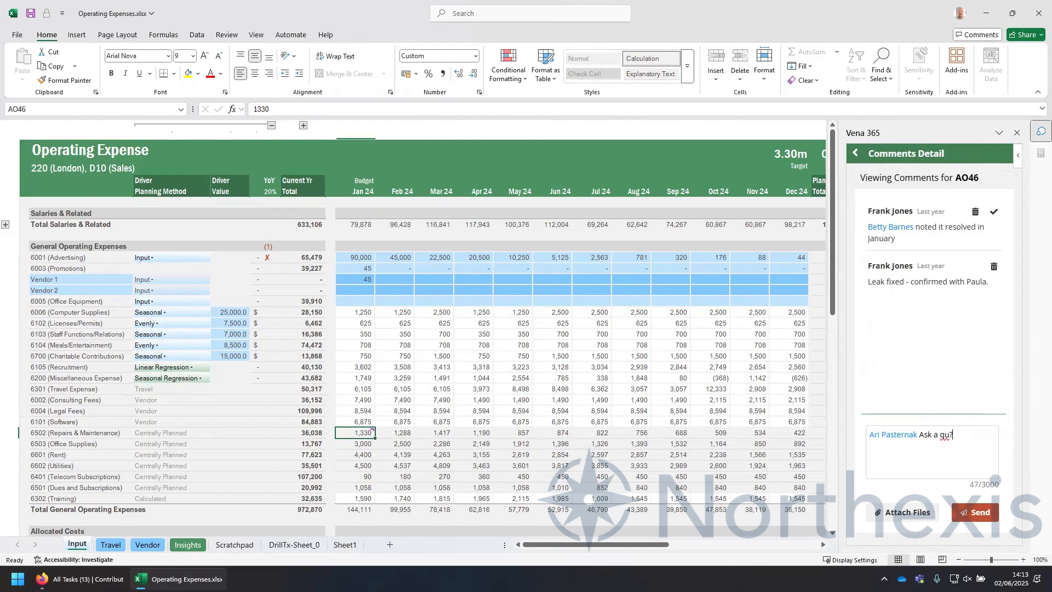
- Close Operating Expenses.xlsx without saving and check out Workforce Planning.xlsx for entity 220 (London), department D10 (Sales) and year 2024
click(1037, 17)
key(n)
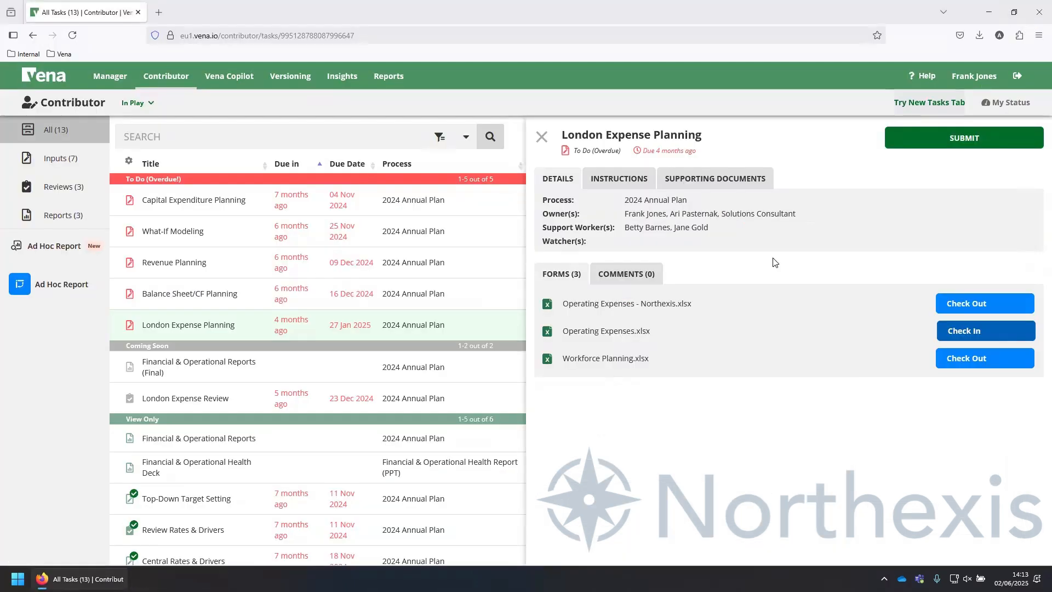
click(966, 360)
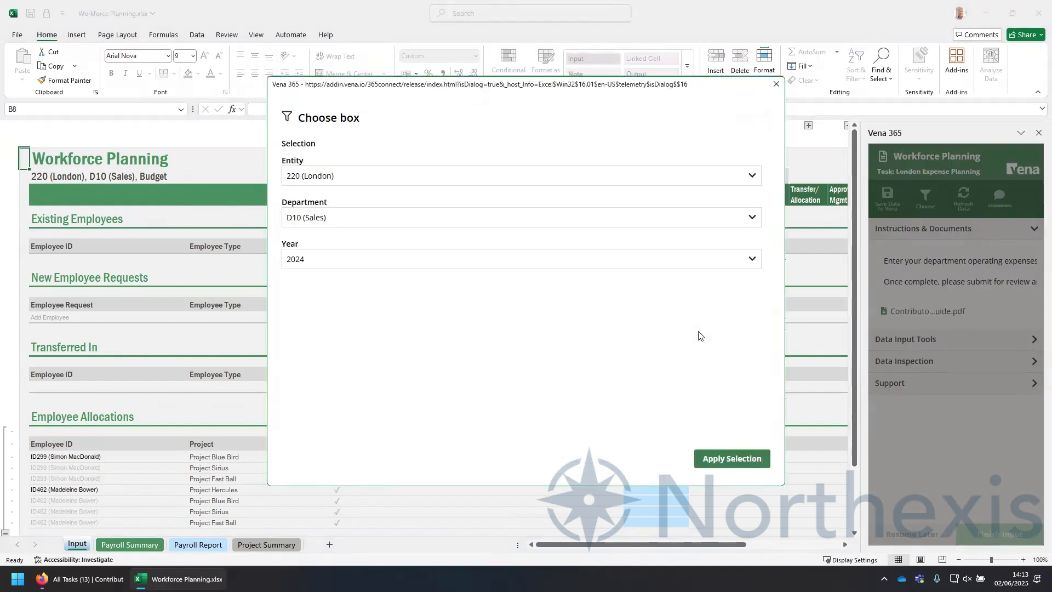
click(731, 455)
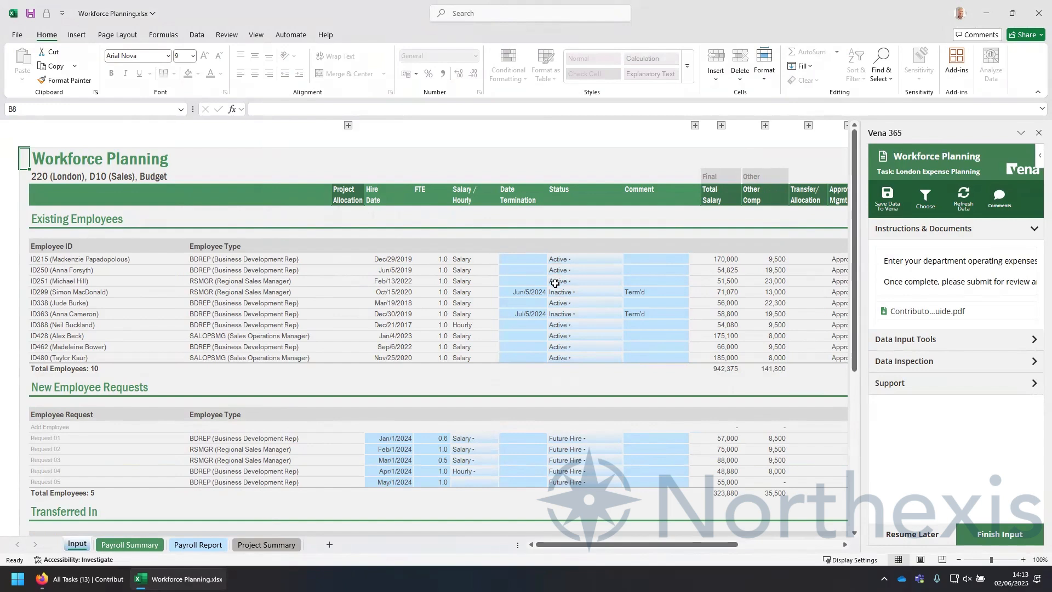
- Examine the existing employees and new requests, expanding the Total Salary and Other Comp columns to see pay adjustments, benefits and bonuses
scroll(551, 347, down, 3)
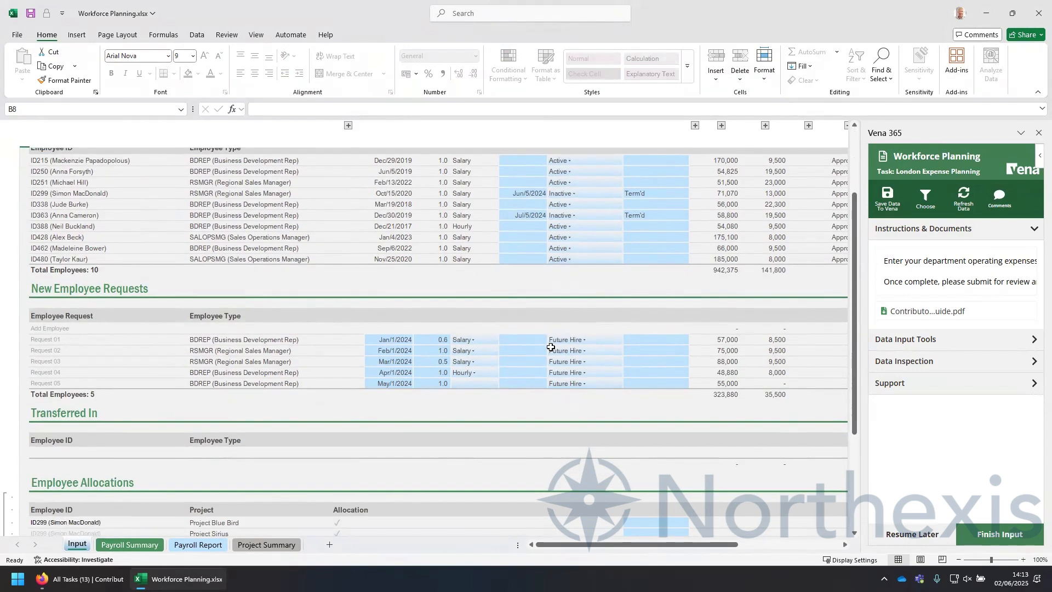
scroll(551, 347, up, 3)
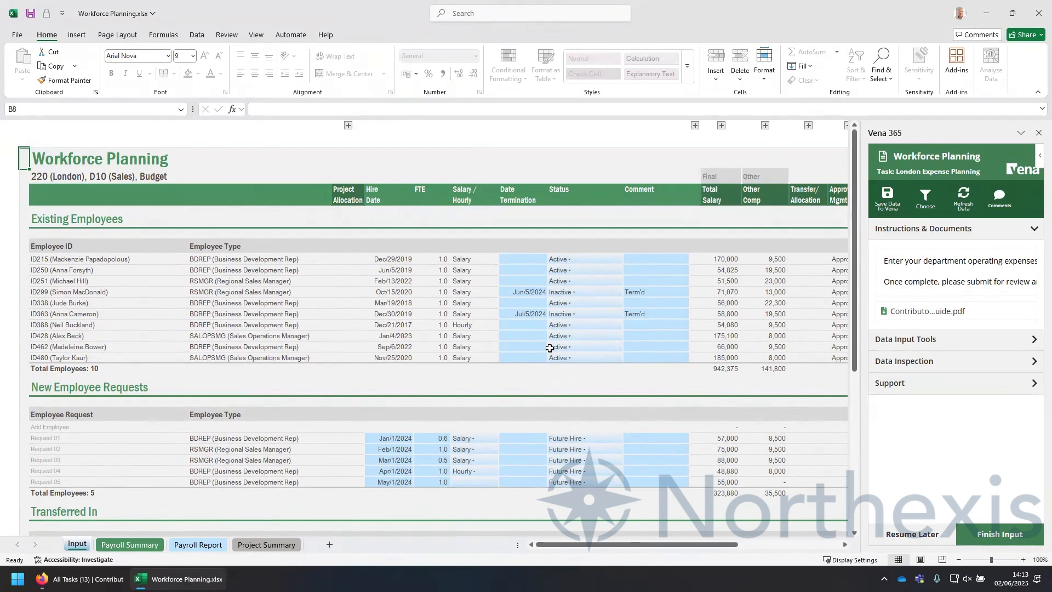
scroll(550, 348, right, 3)
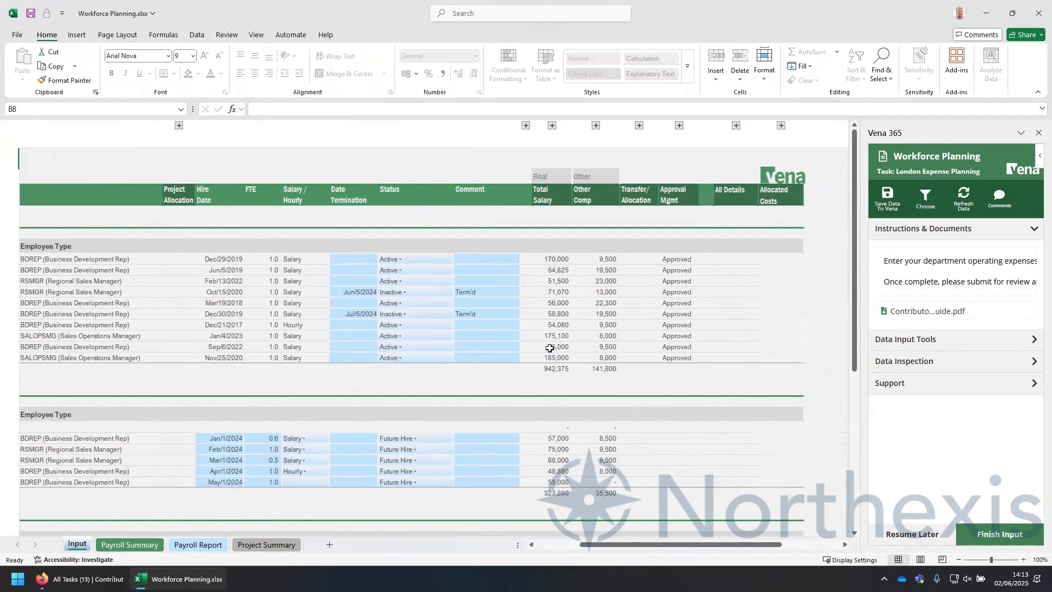
click(552, 125)
scroll(541, 270, right, 1)
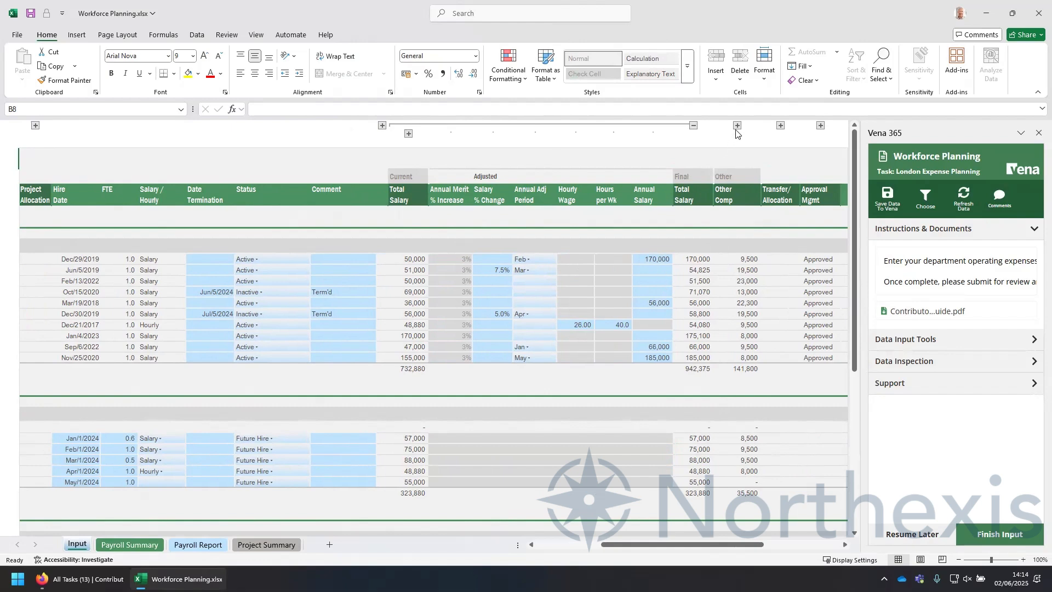
scroll(722, 223, right, 3)
scroll(722, 223, right, 5)
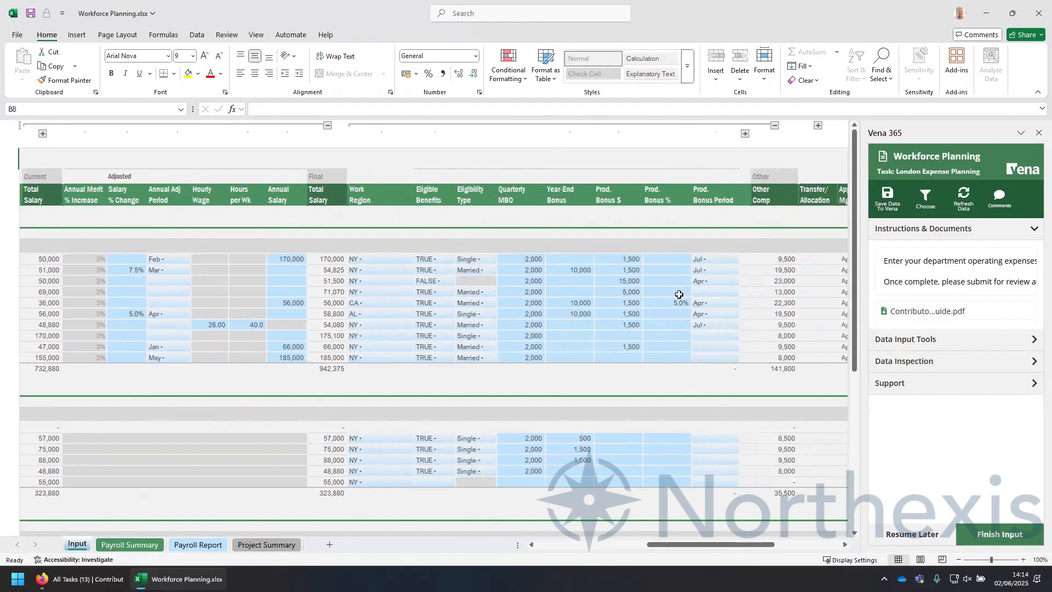
scroll(679, 295, right, 2)
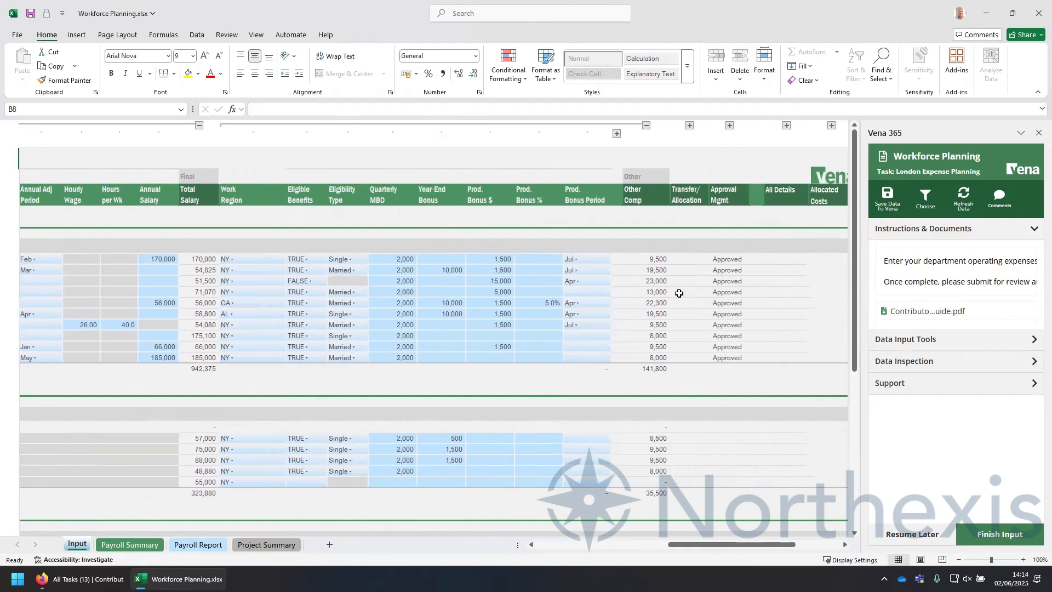
- Expand the Other Comp detail columns to view National Insurance, pension and allowance inputs, and review the Payroll Summary sheet
click(618, 133)
scroll(606, 276, right, 2)
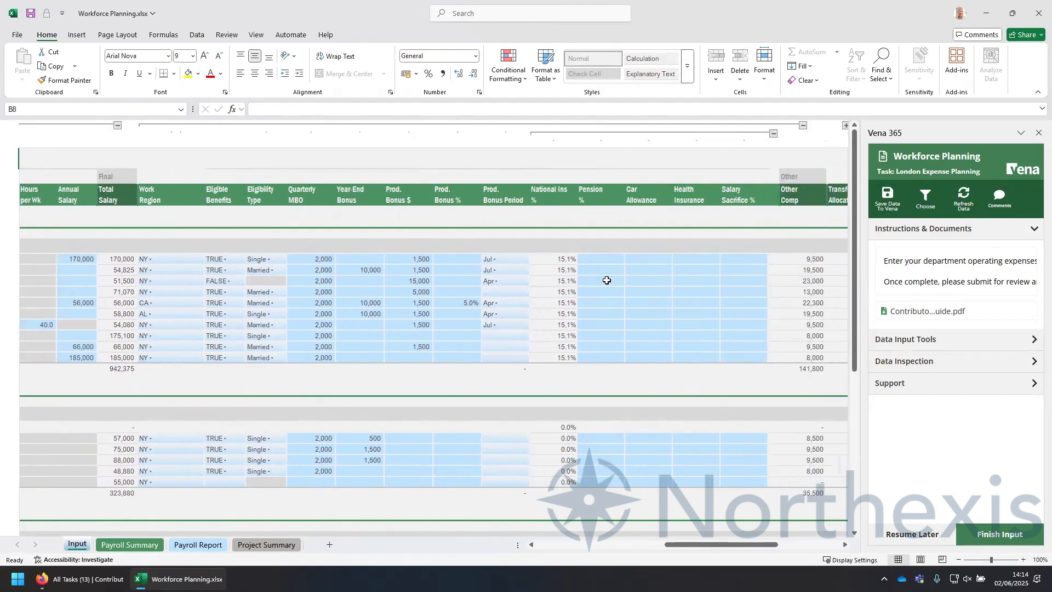
click(130, 544)
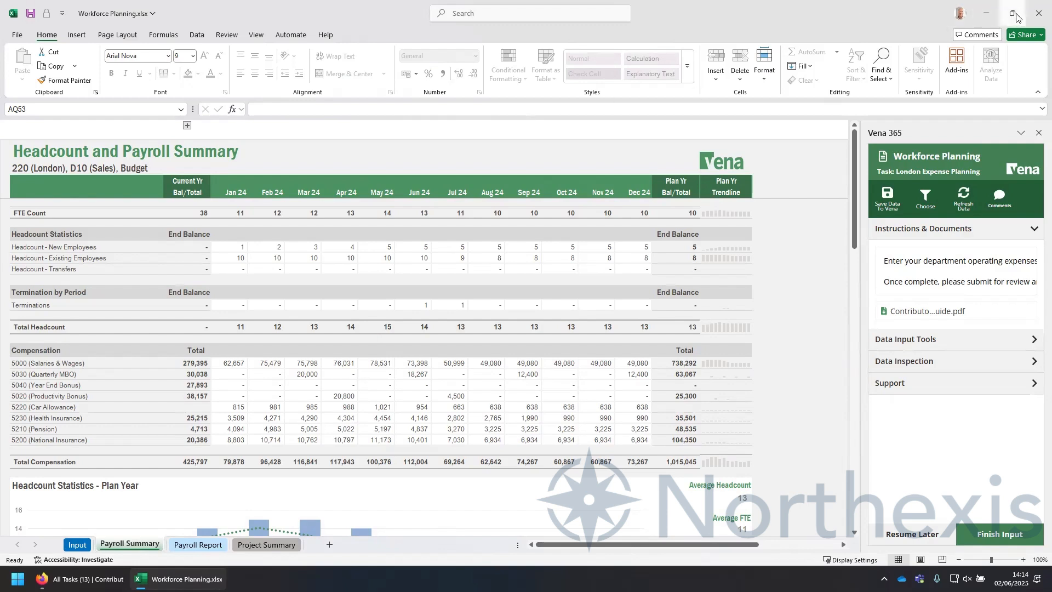
- Close Workforce Planning.xlsx without saving and check out Direct Cash Flow Planning.xlsx from Balance Sheet/CF Planning for London, Sales, What-If A, 2024
click(1039, 13)
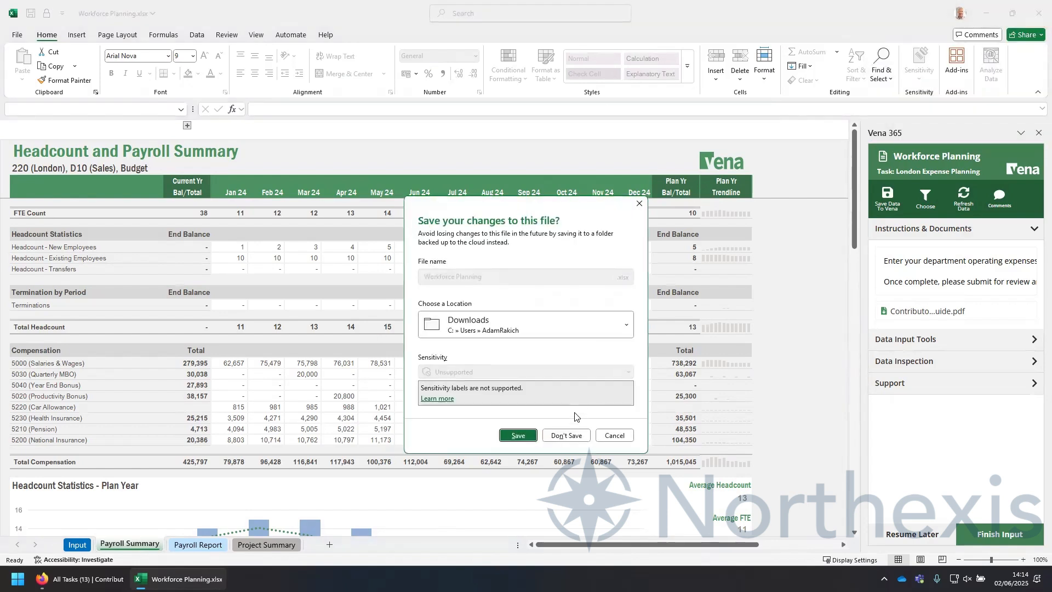
click(566, 436)
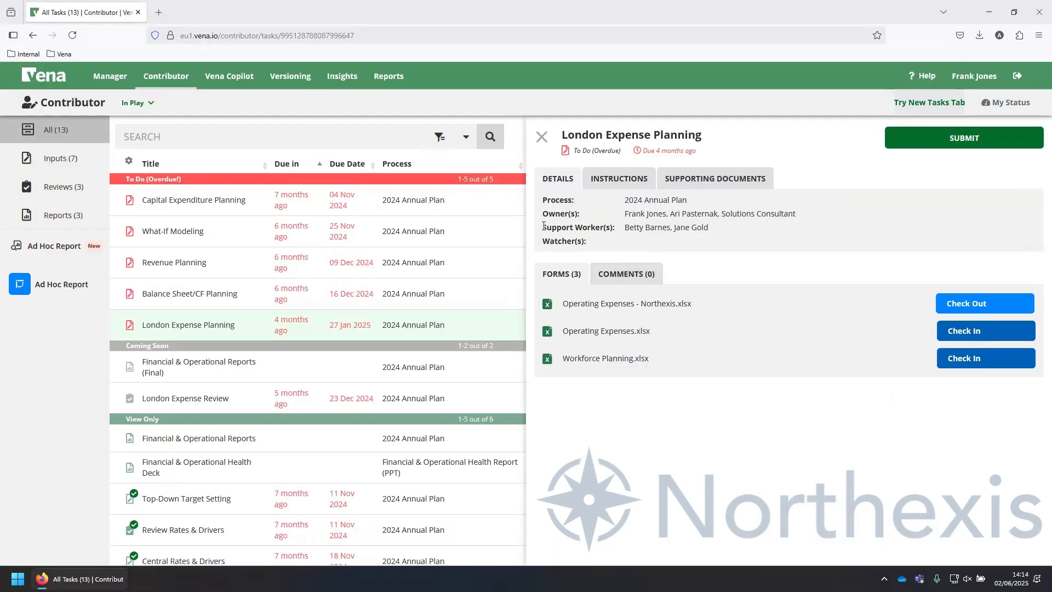
click(542, 136)
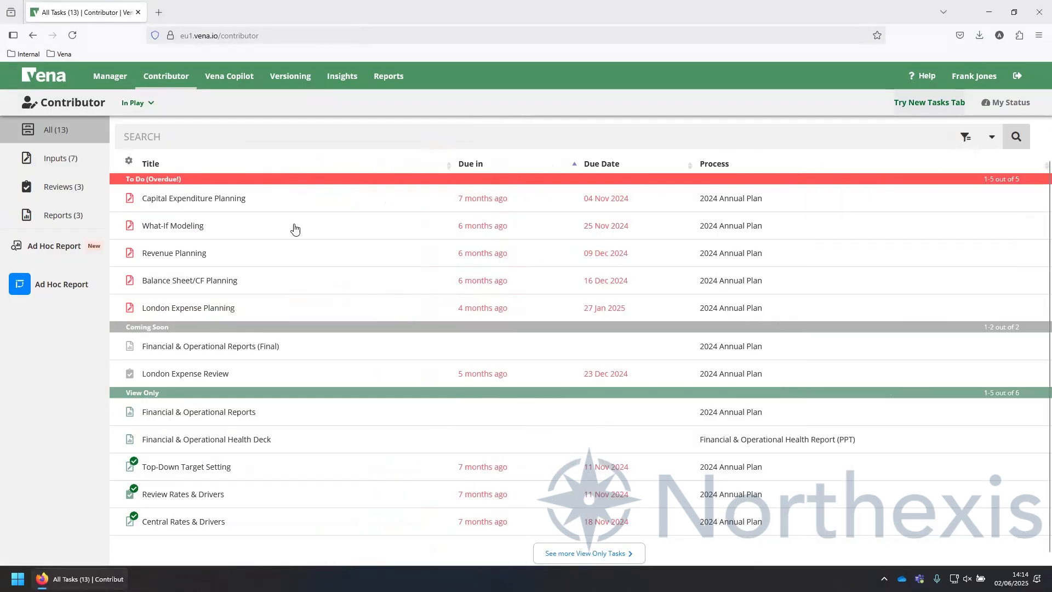
click(228, 286)
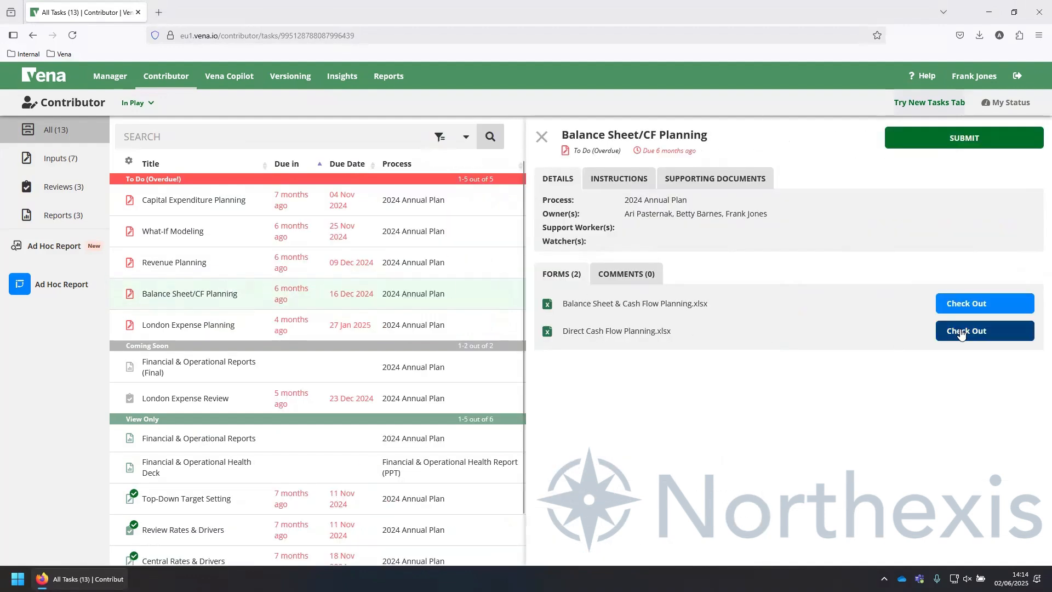
click(961, 334)
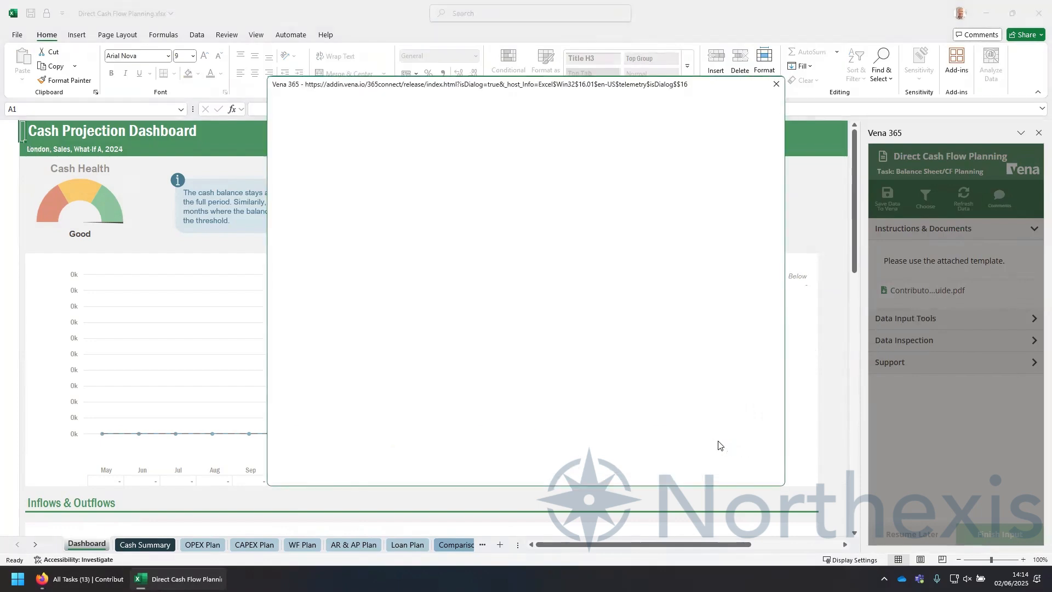
click(729, 459)
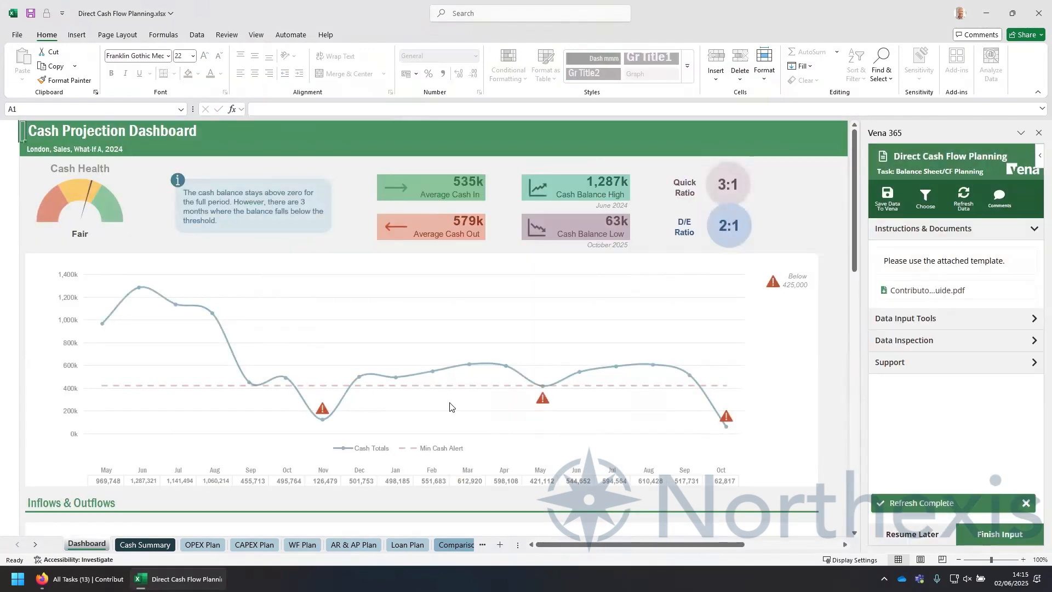
- Review the Cash Summary, OPEX Plan, CAPEX Plan, WF Plan, AR & AP Plan and Loan Plan sheets of the cash flow workbook
click(146, 545)
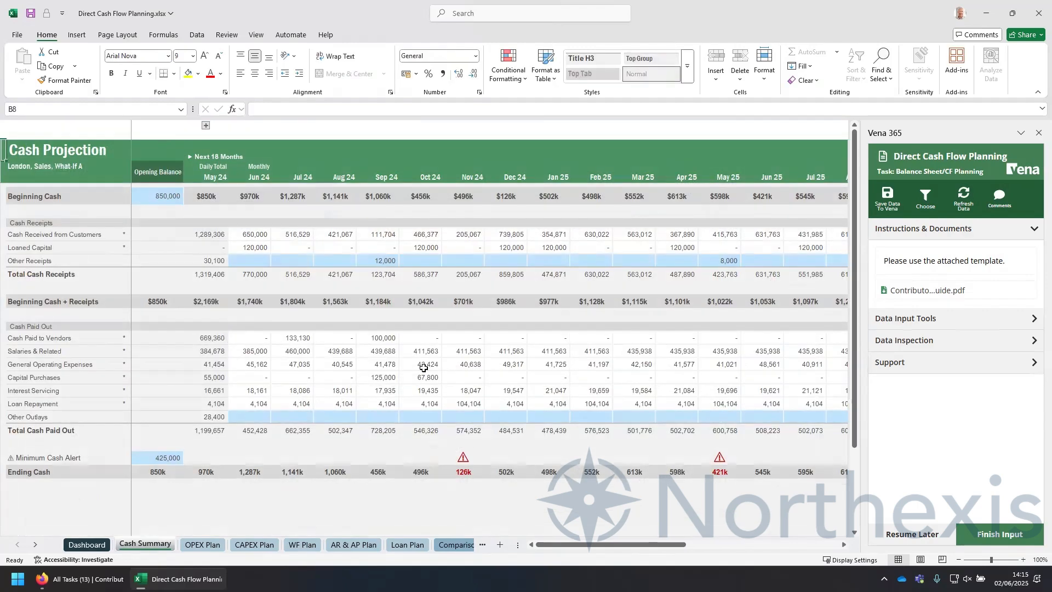
click(214, 546)
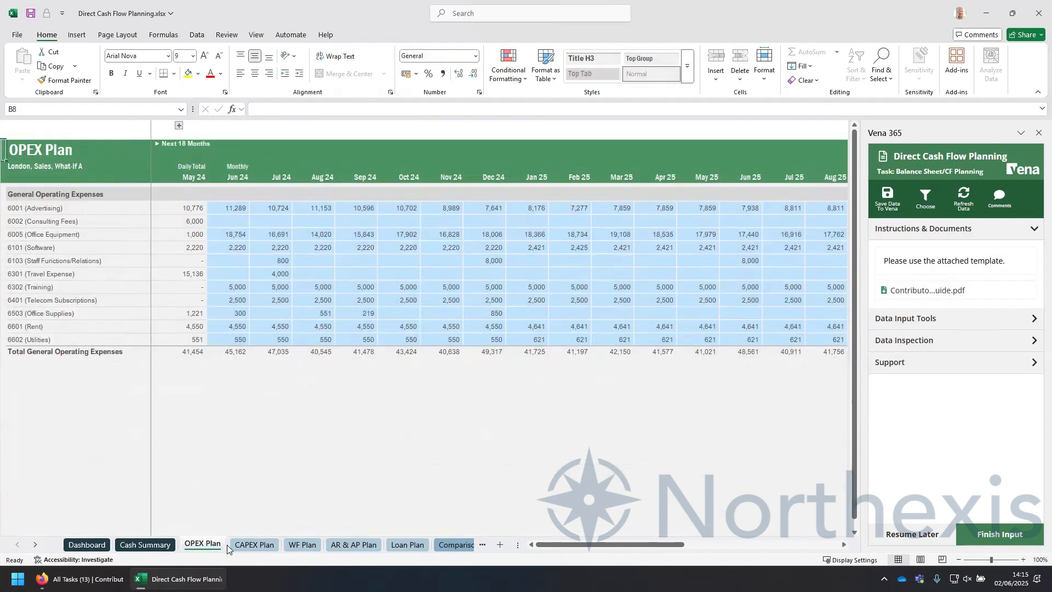
click(255, 545)
click(301, 544)
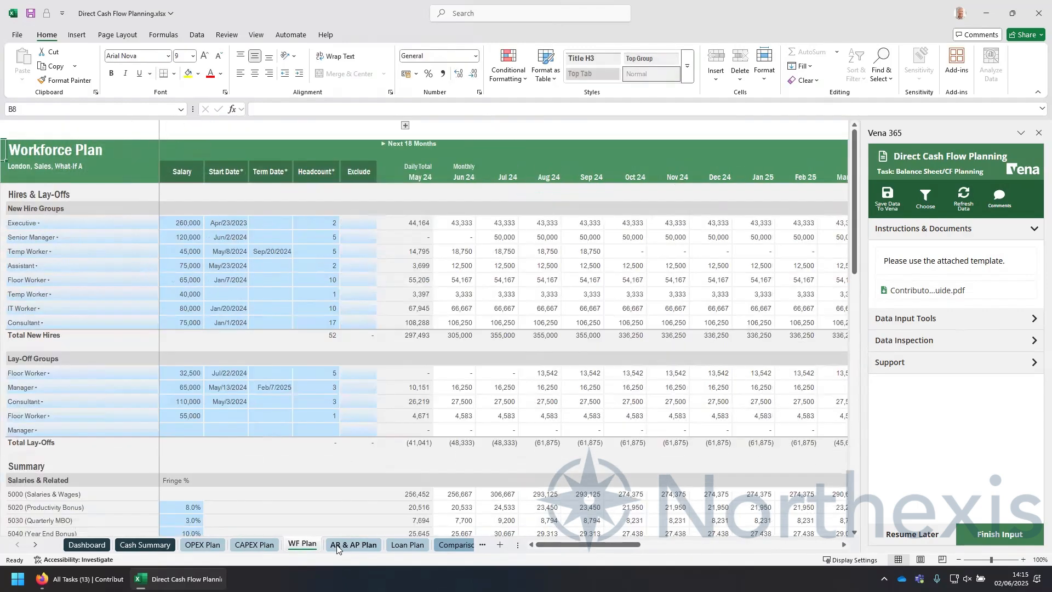
click(340, 546)
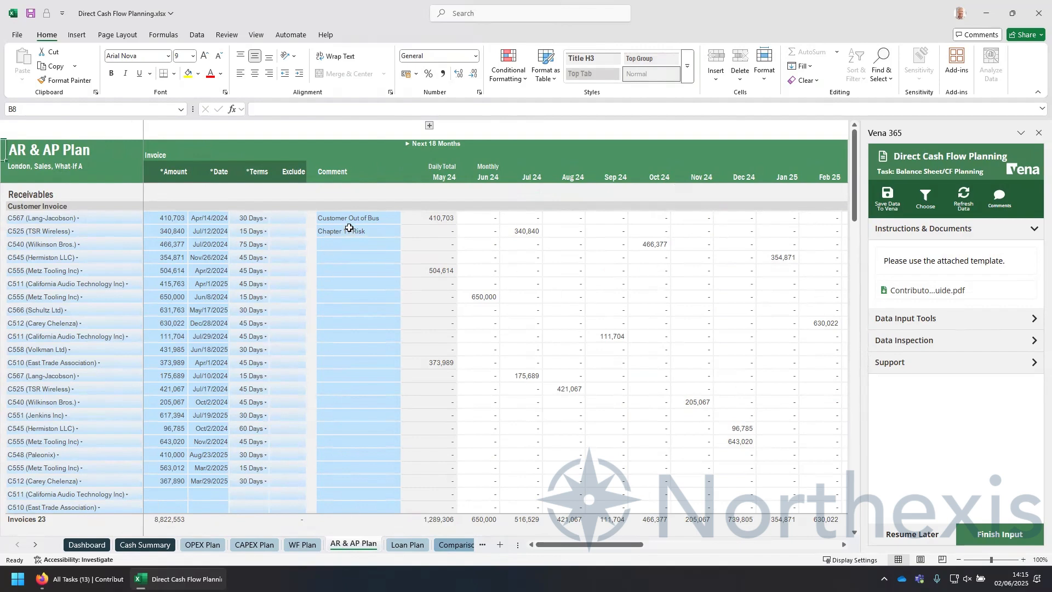
click(414, 546)
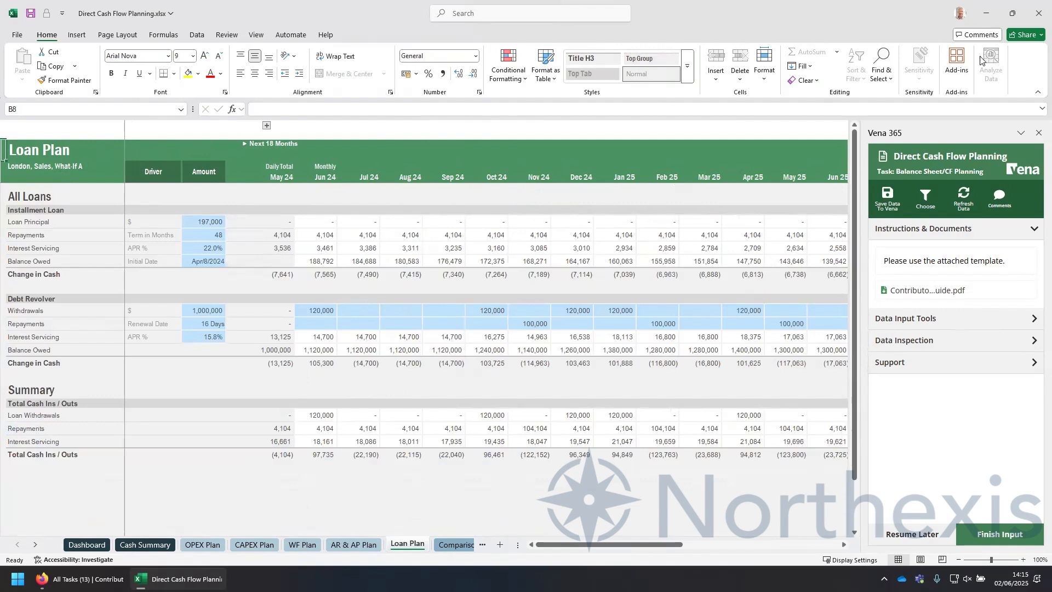
- Close Direct Cash Flow Planning.xlsx without saving and check out Product Revenue & COGS Planning.xlsx from the Revenue Planning task
click(1039, 14)
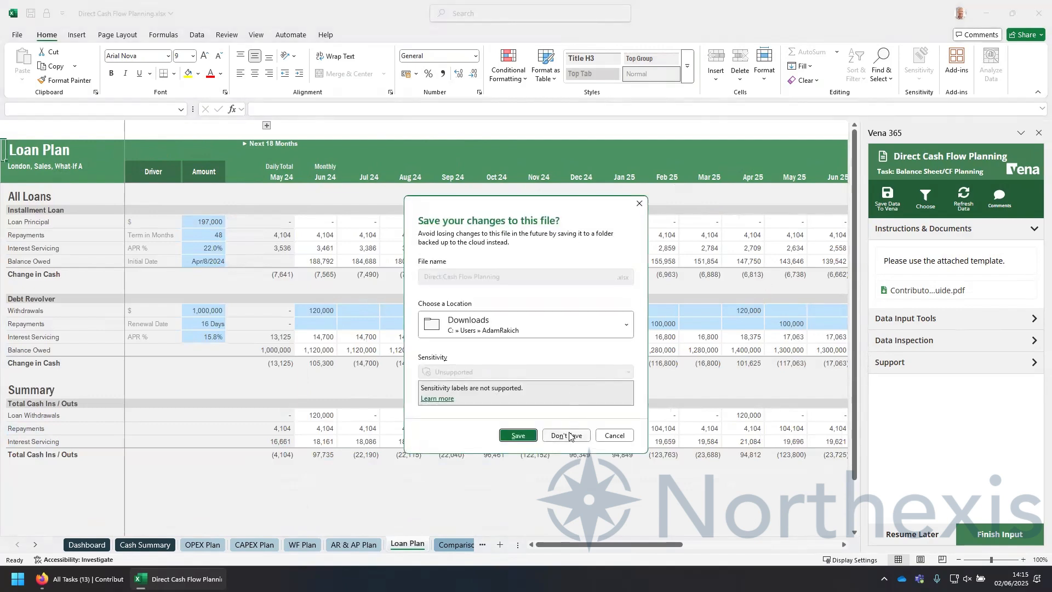
click(570, 435)
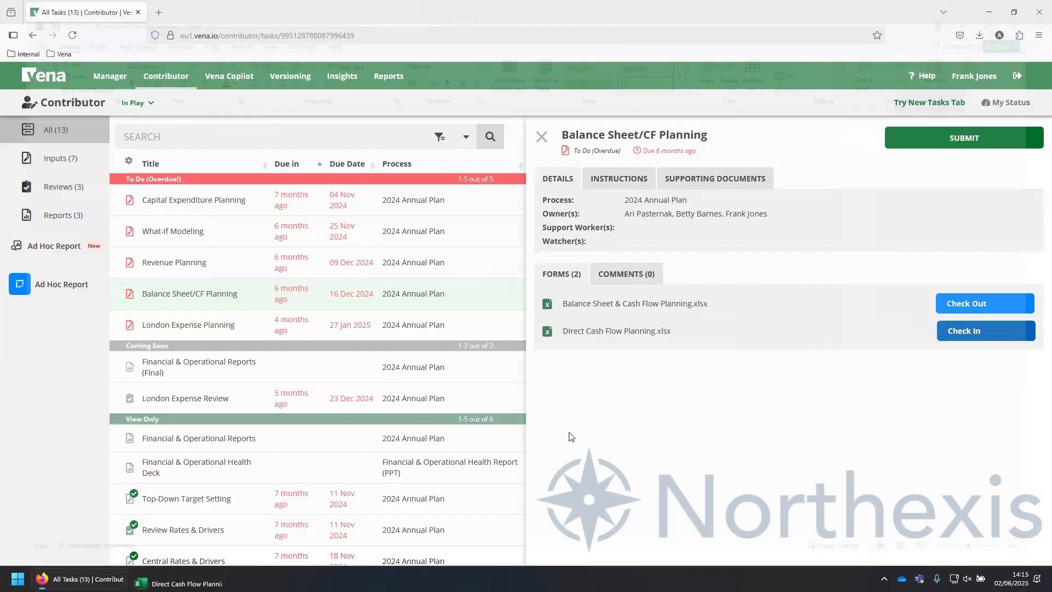
click(542, 137)
click(193, 257)
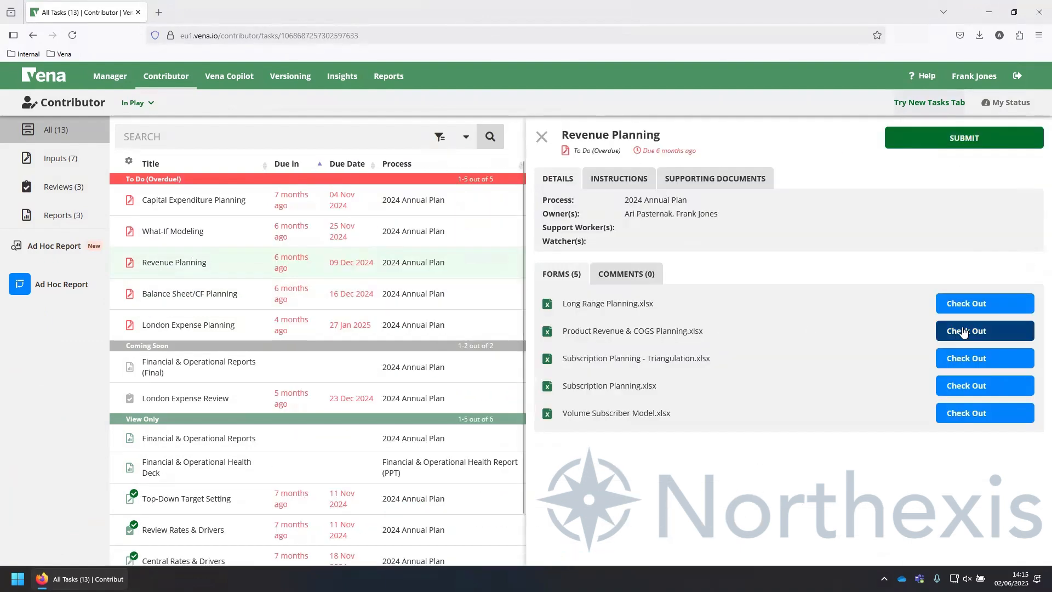
click(962, 332)
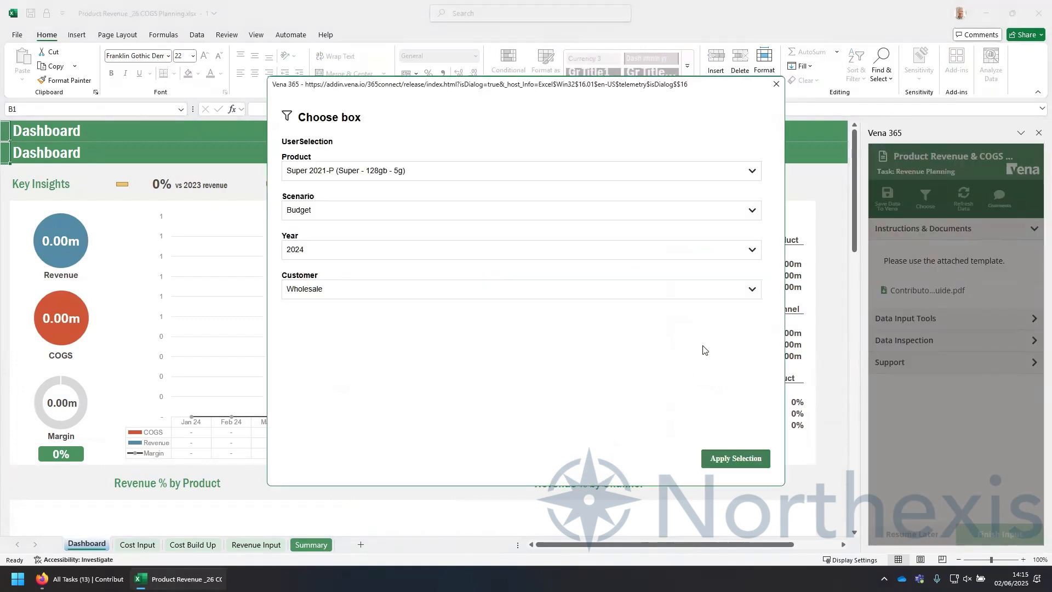
- Look through the Super 2021-P product hierarchy and load the template for Super 2021-P, Budget, 2024 and Wholesale
click(453, 176)
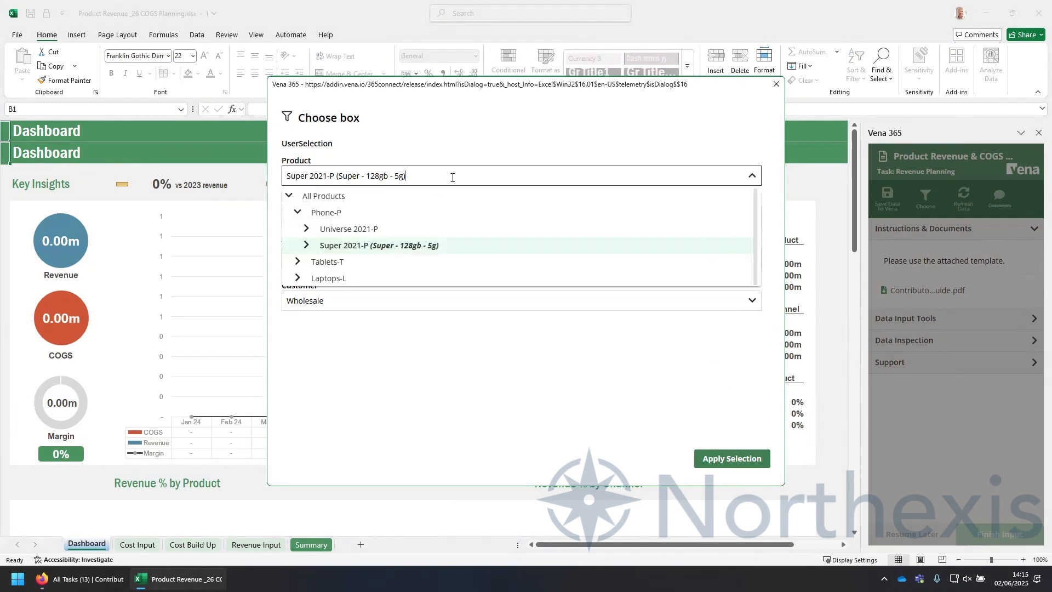
click(307, 246)
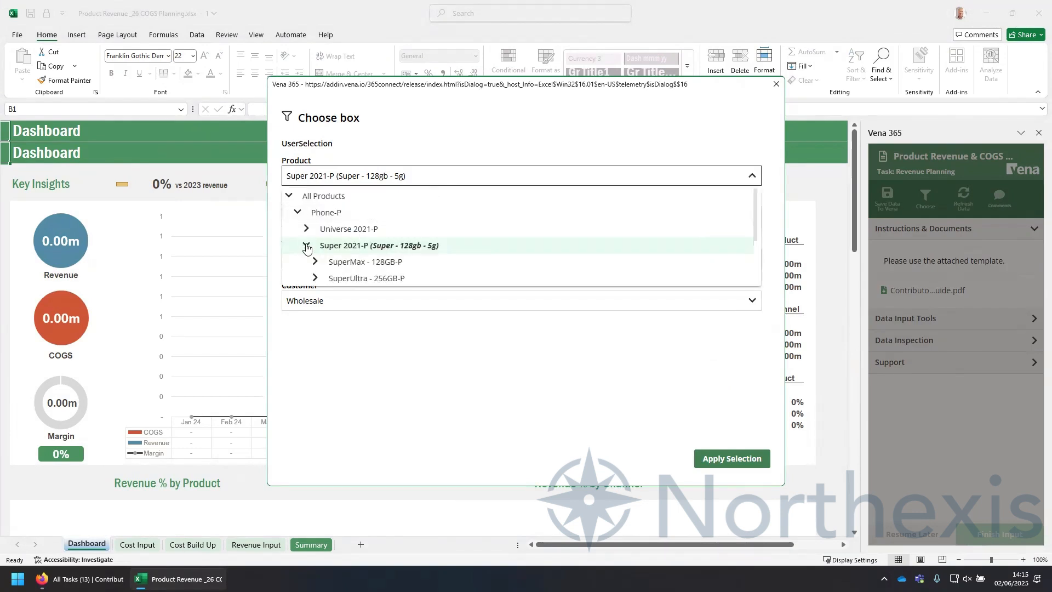
click(741, 458)
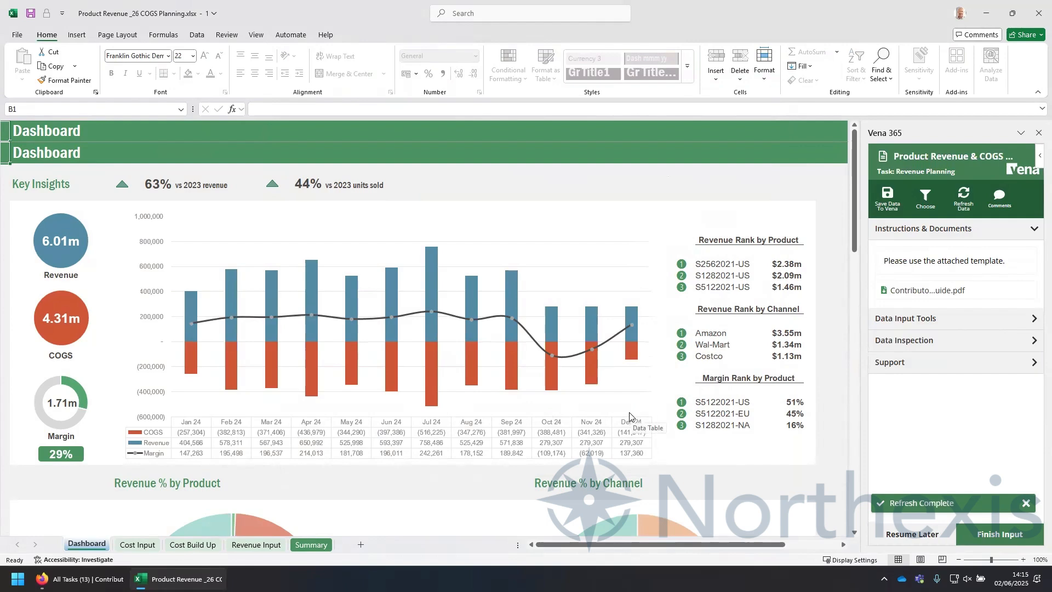
- Review the Cost Input, Cost Build Up, Revenue Input and Summary sheets, expanding the price and driver planning columns on Revenue Input
click(139, 547)
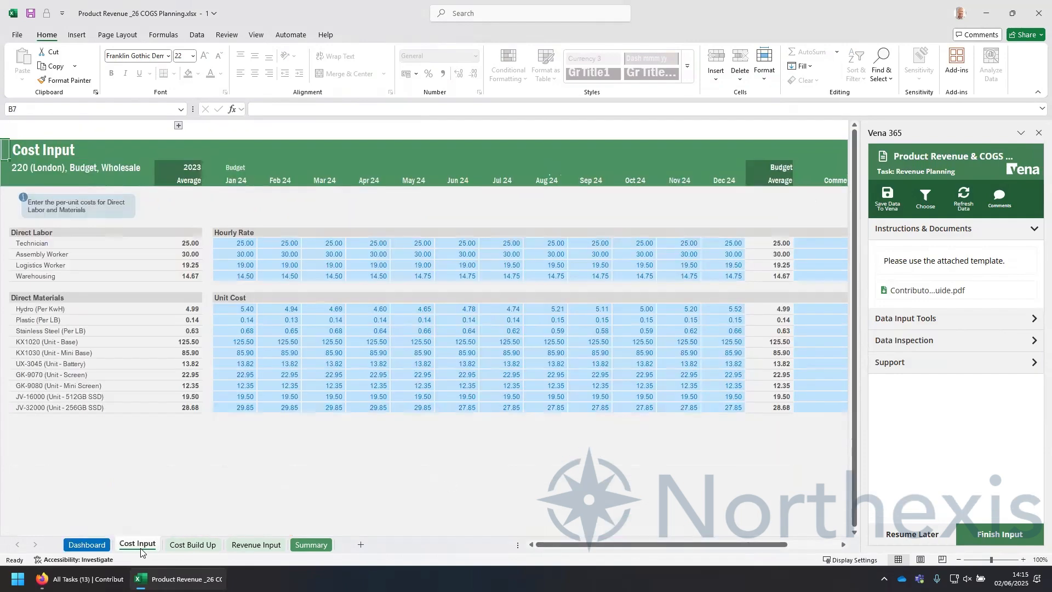
click(177, 545)
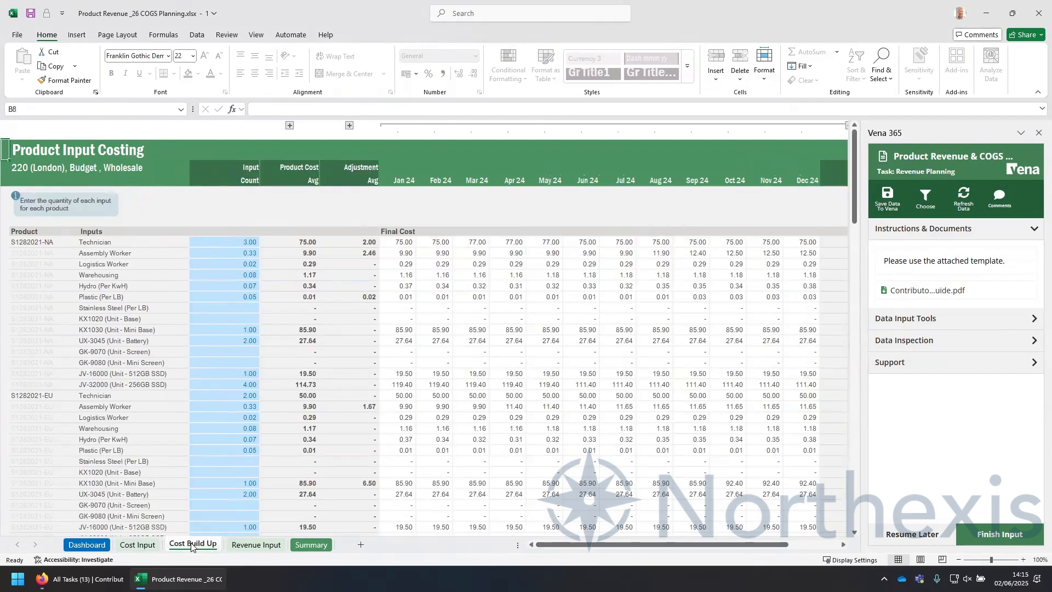
click(237, 546)
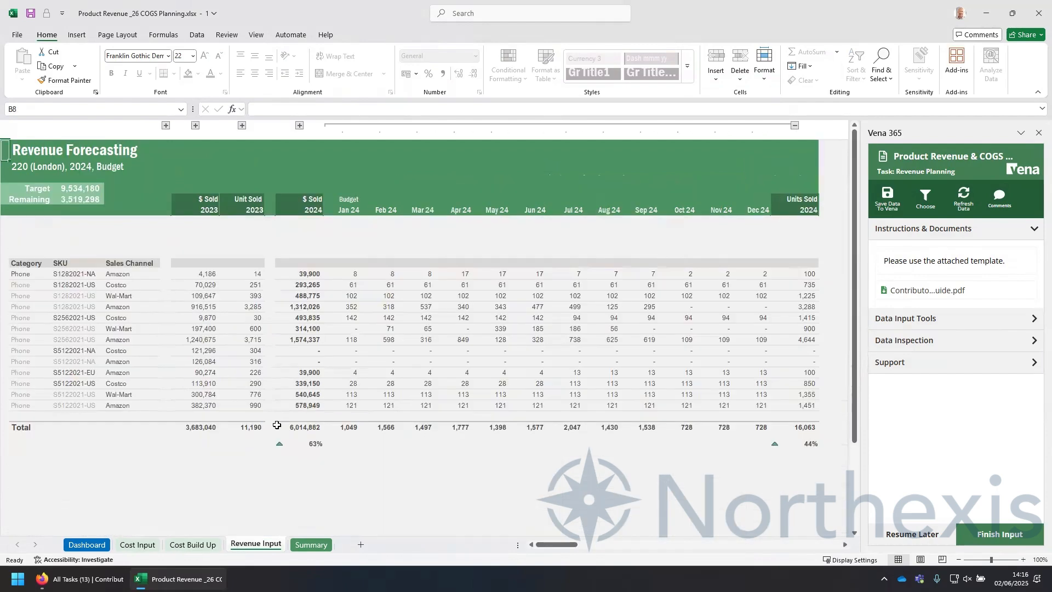
click(165, 125)
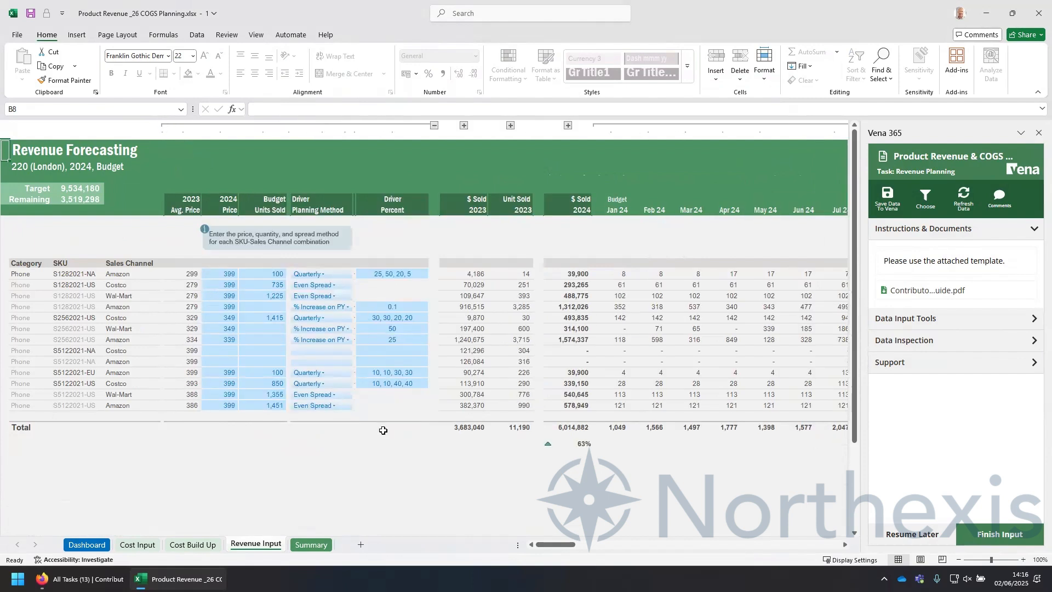
click(312, 545)
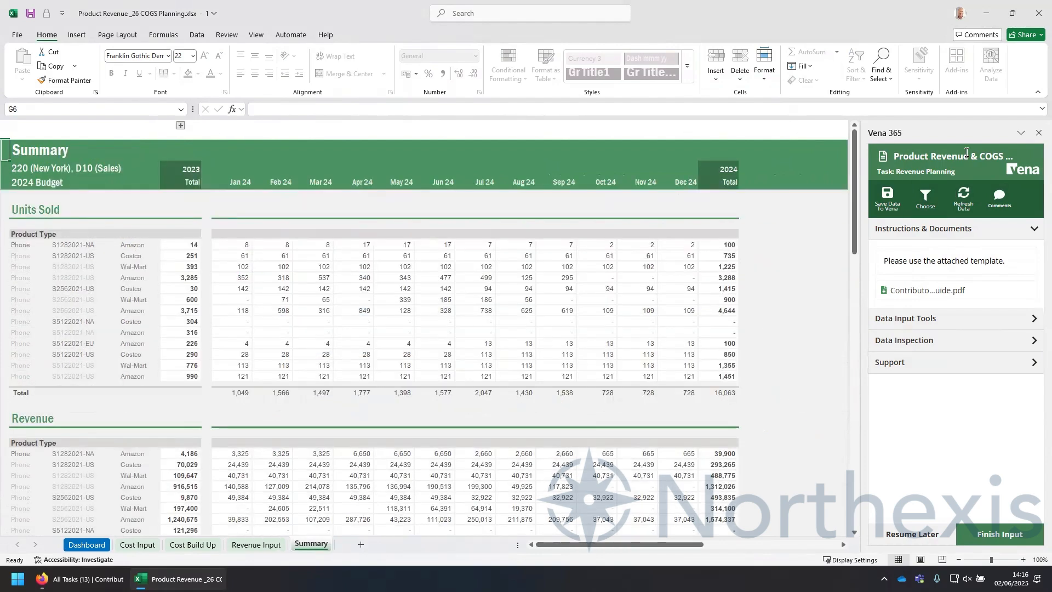
- Close Product Revenue & COGS Planning.xlsx without saving and check out Operating Expenses - Northexis.xlsx from London Expense Planning for department D10 (Sales), scenario Budget
click(1039, 13)
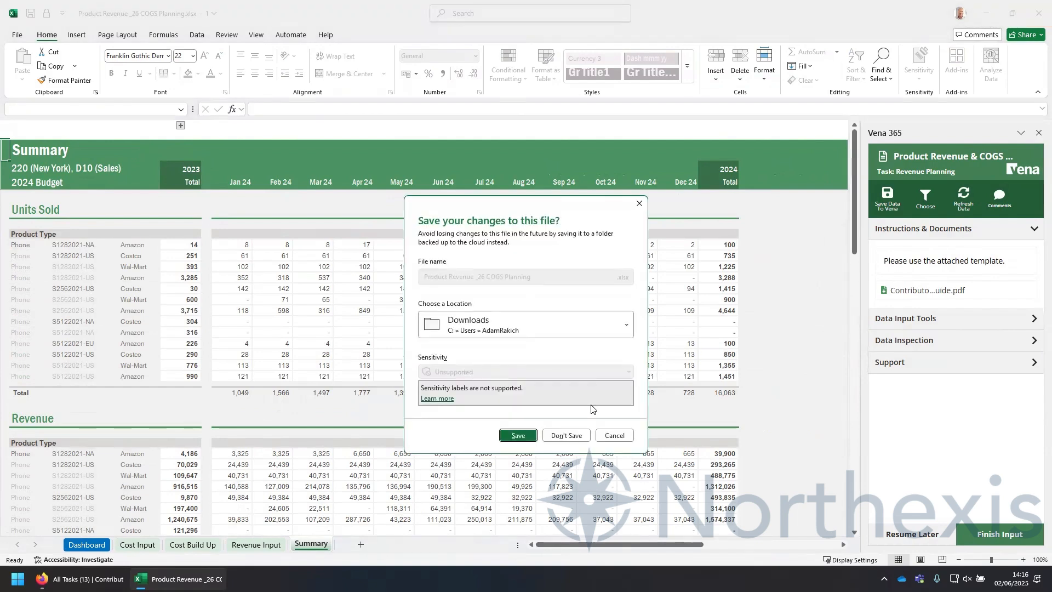
click(565, 436)
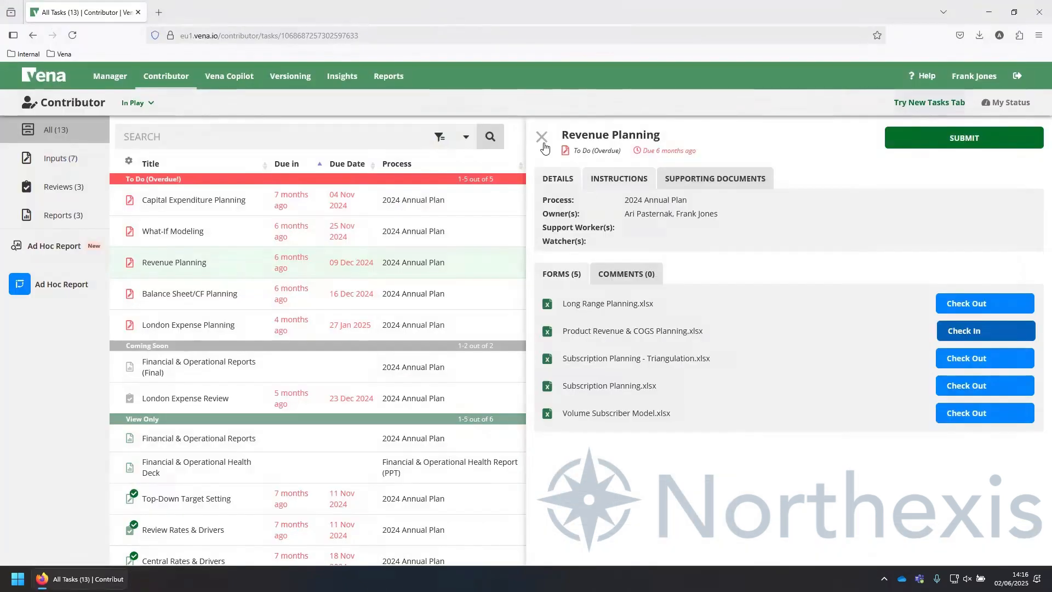
click(320, 302)
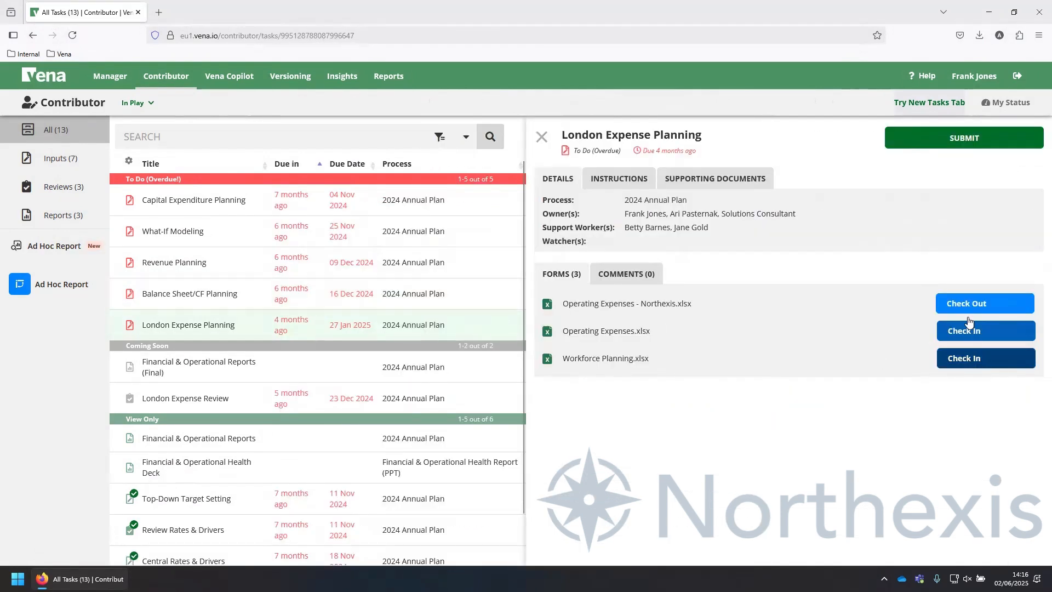
click(971, 311)
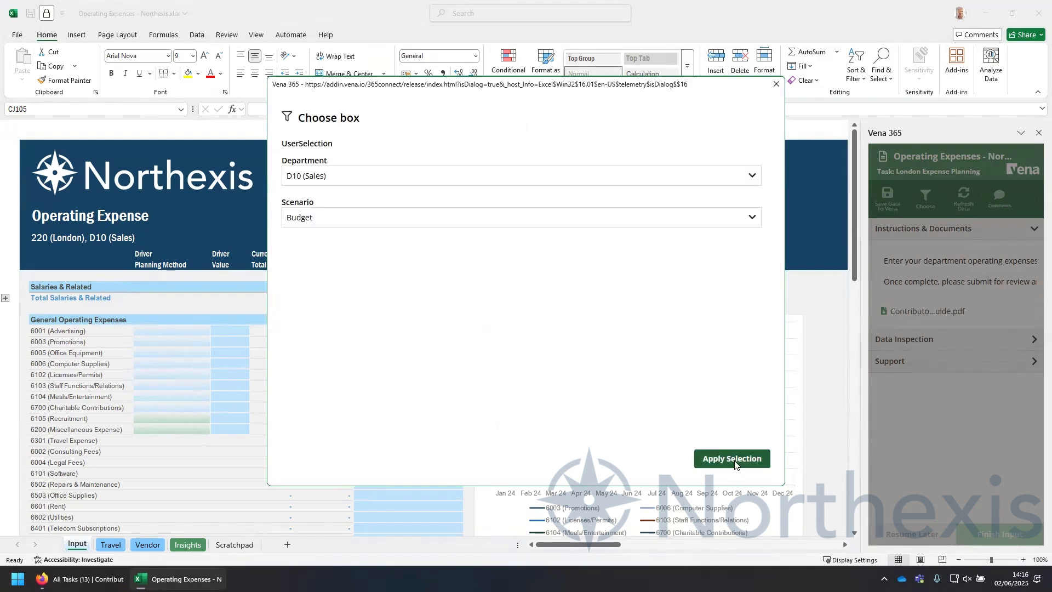
click(732, 459)
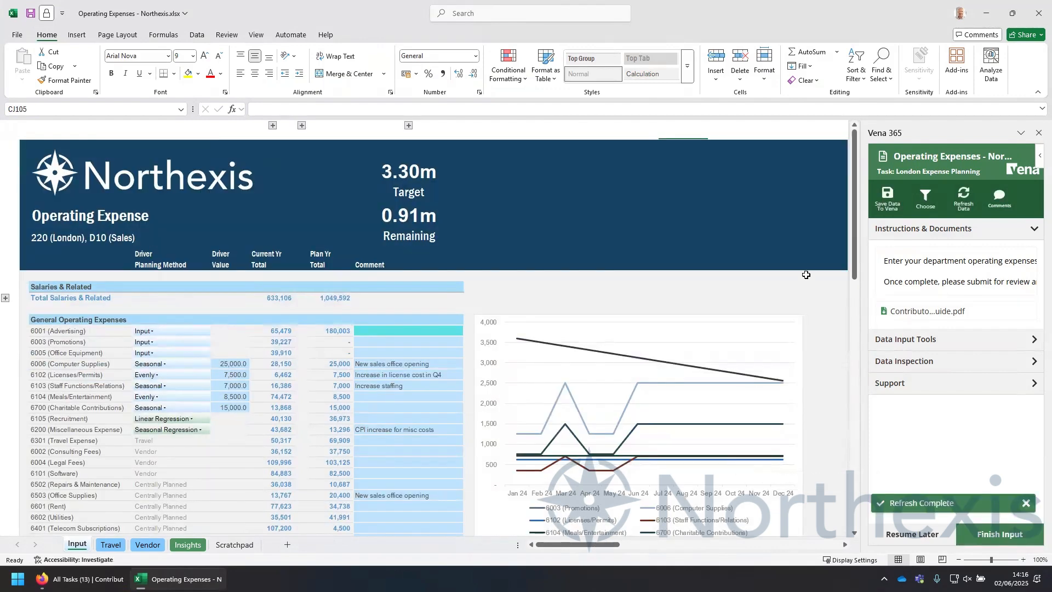
- Close Operating Expenses - Northexis.xlsx without saving and open Executive Dashboard.xlsx for viewing from the Financial & Operational Reports task
click(1035, 20)
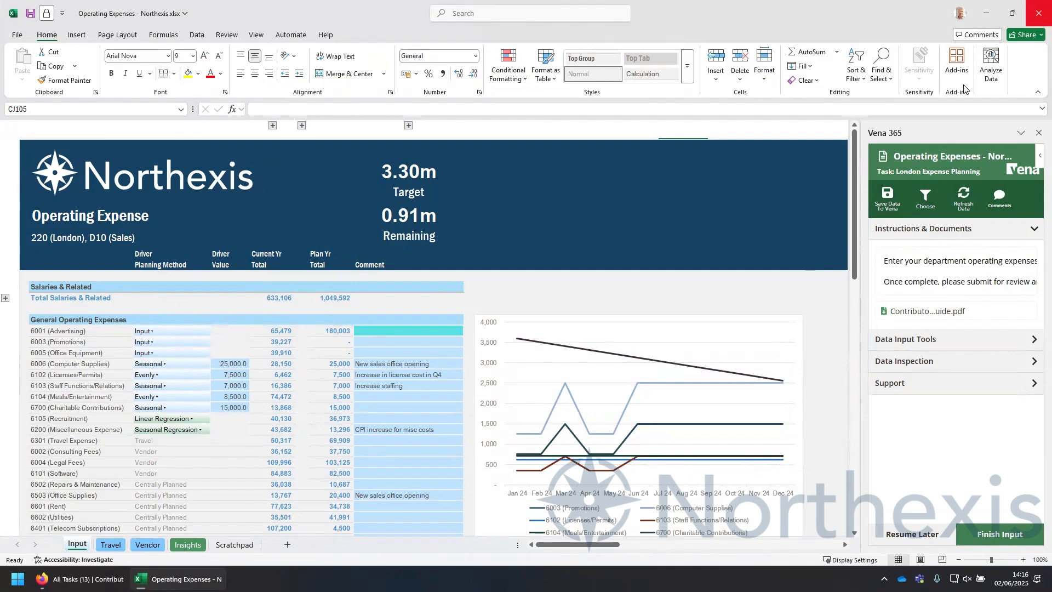
click(567, 436)
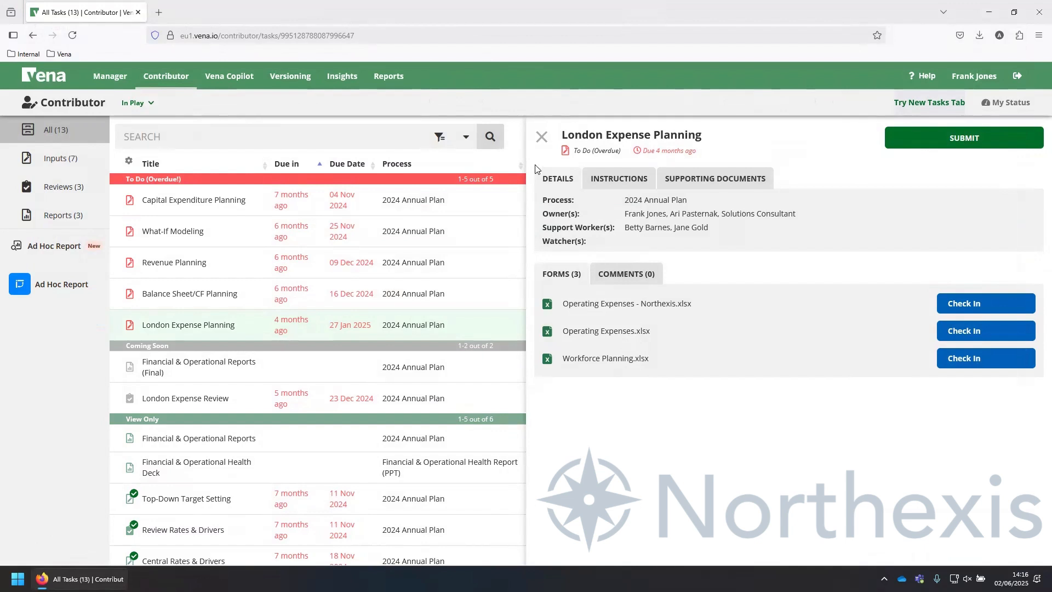
click(542, 136)
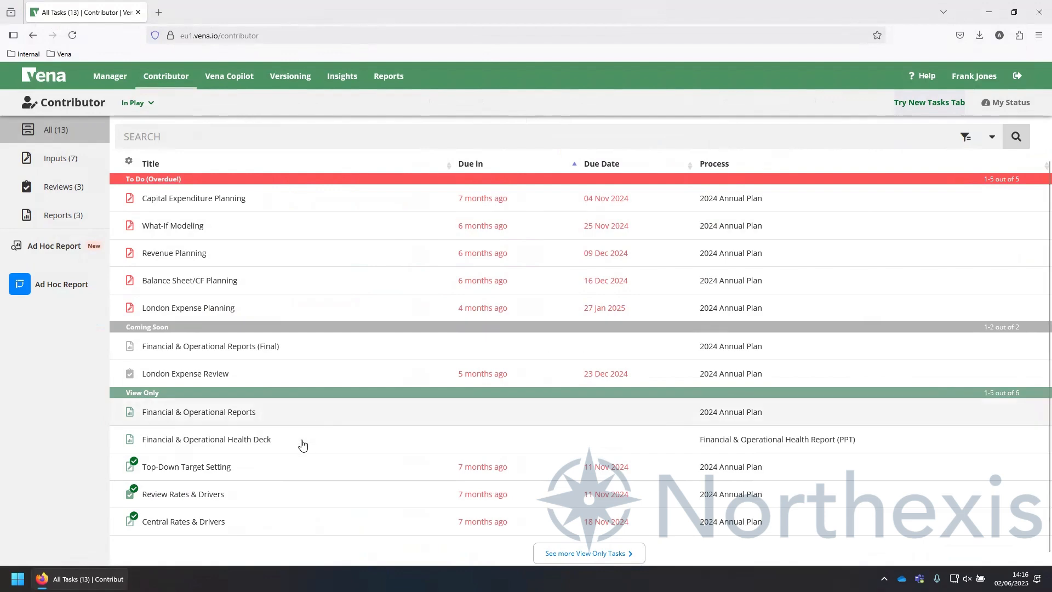
click(233, 411)
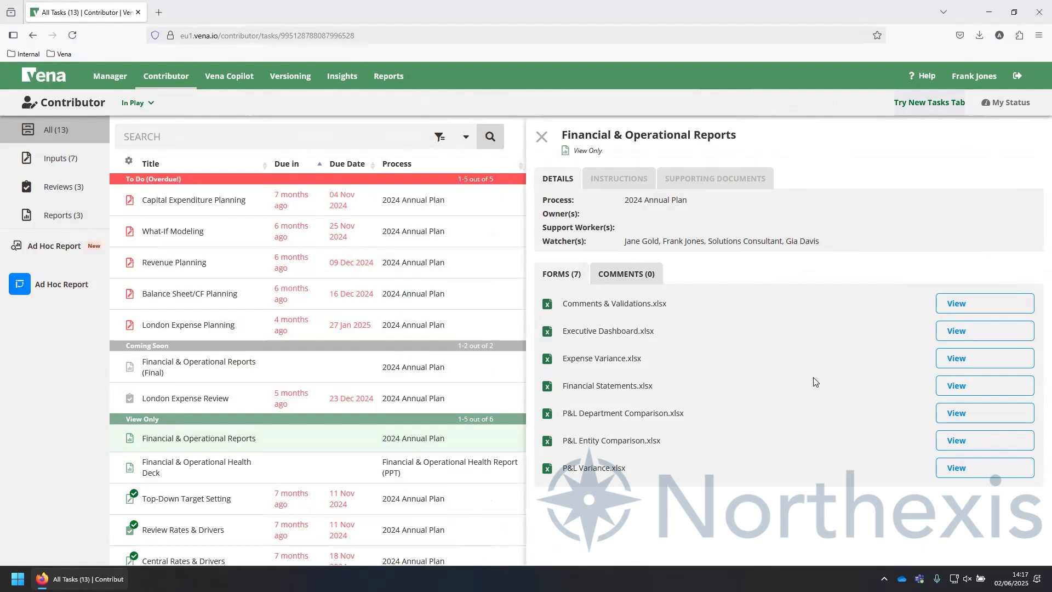
click(957, 330)
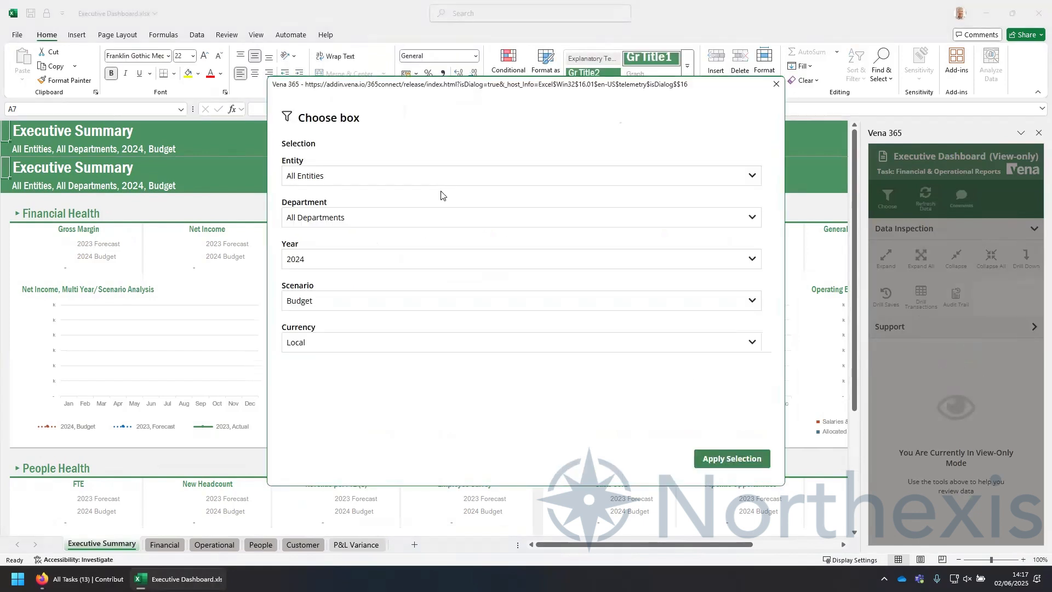
- Browse the Entity hierarchy, including Alternate Rollups, and load the Executive Dashboard for All Entities, All Departments, 2024, Budget and Local currency
click(458, 176)
click(298, 174)
click(298, 174)
click(289, 196)
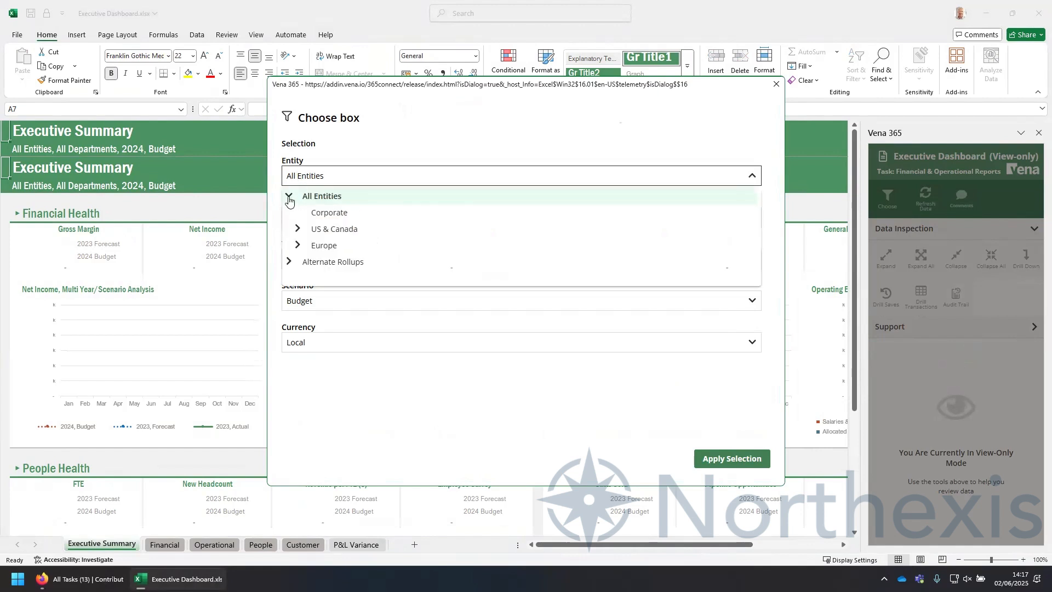
click(290, 262)
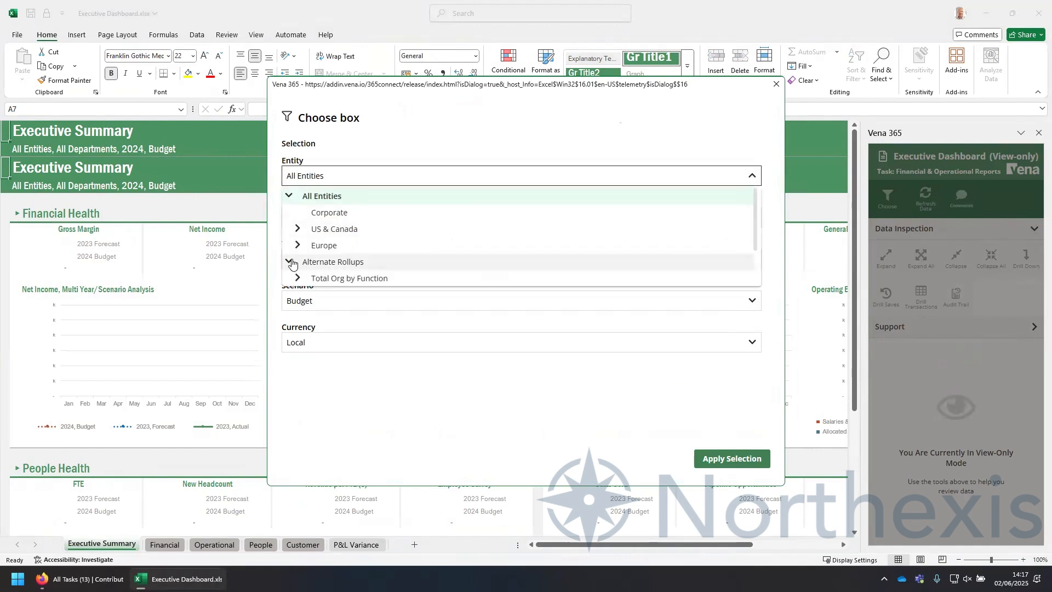
click(337, 423)
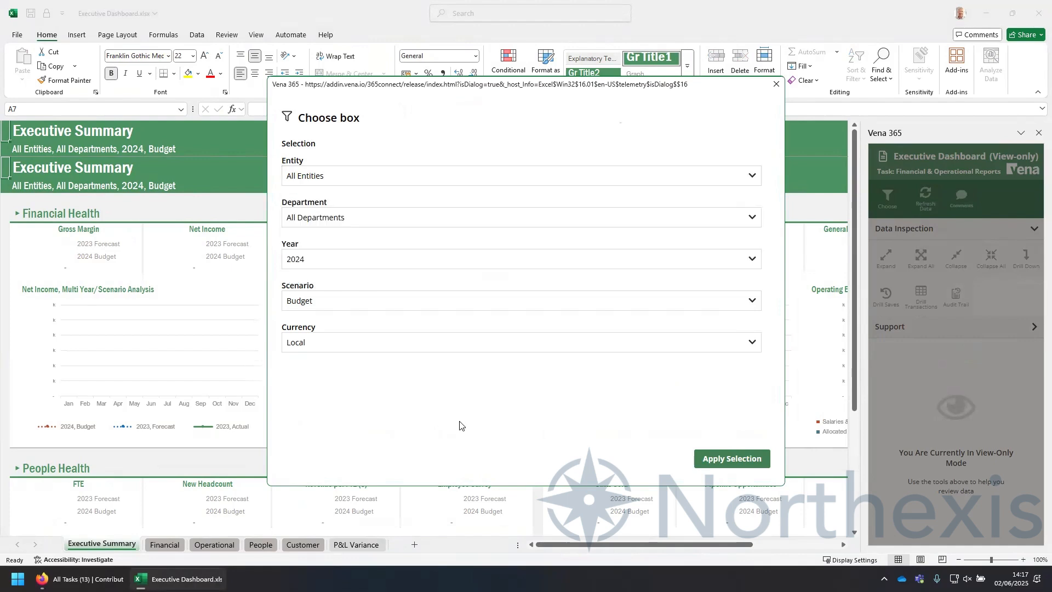
click(744, 459)
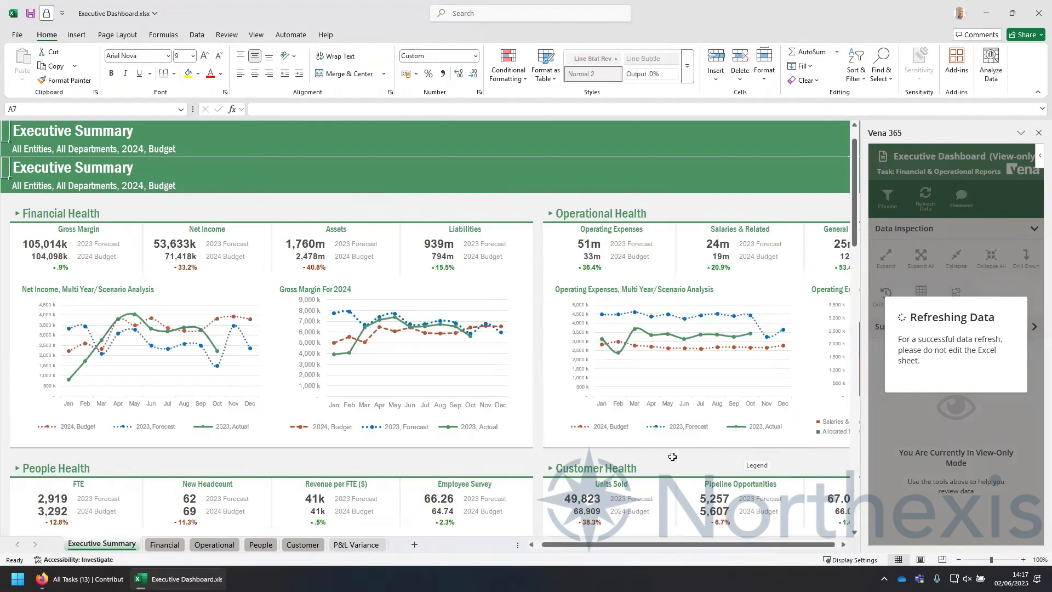
- Look through the Financial, Operational and P&L Variance sheets and the scenario choices for the monthly Budget comparison column
click(164, 545)
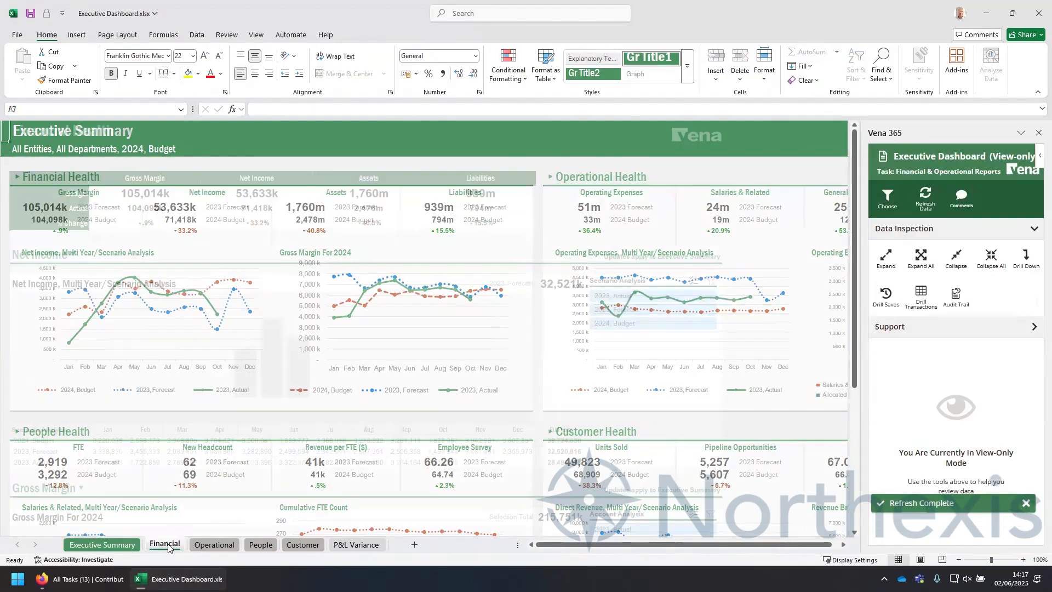
click(214, 548)
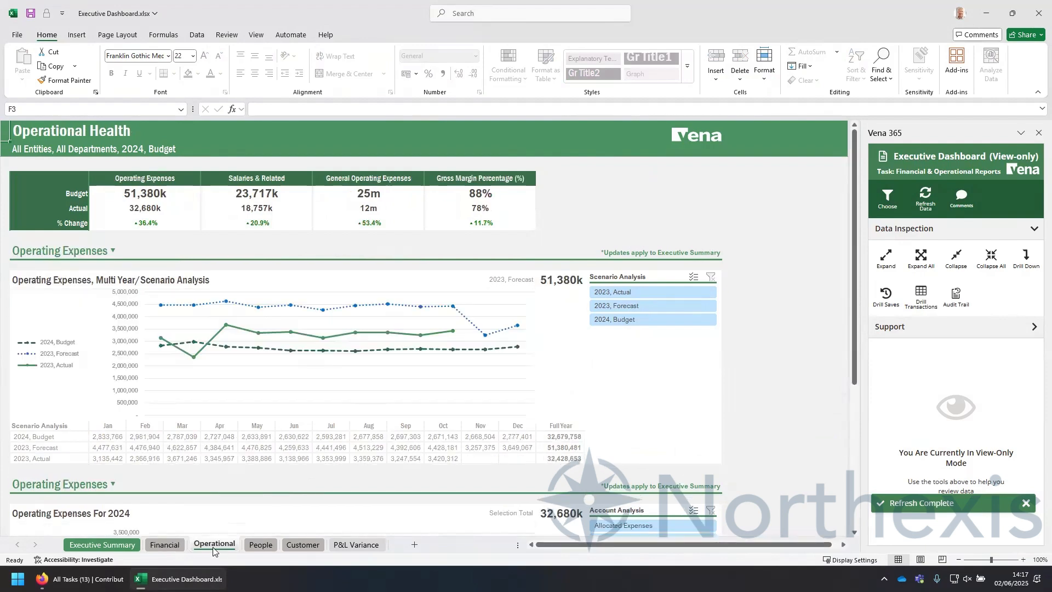
click(349, 551)
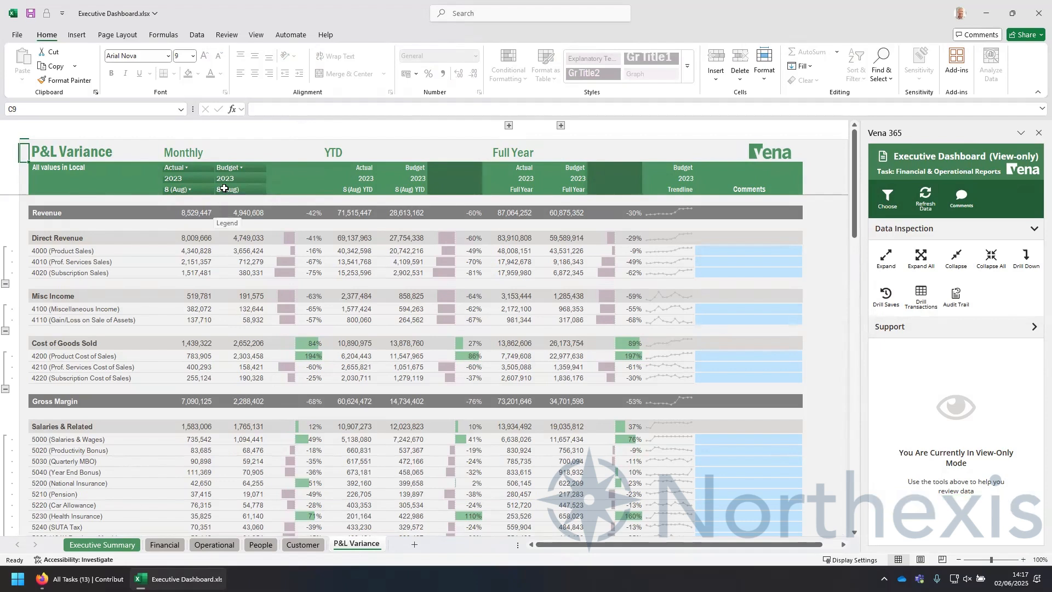
click(254, 169)
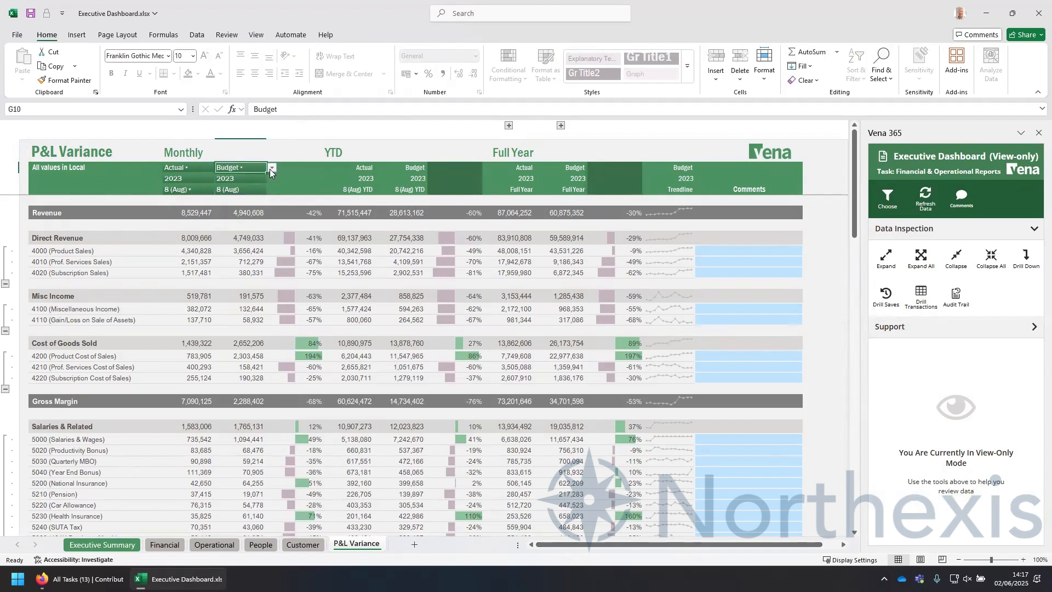
click(272, 168)
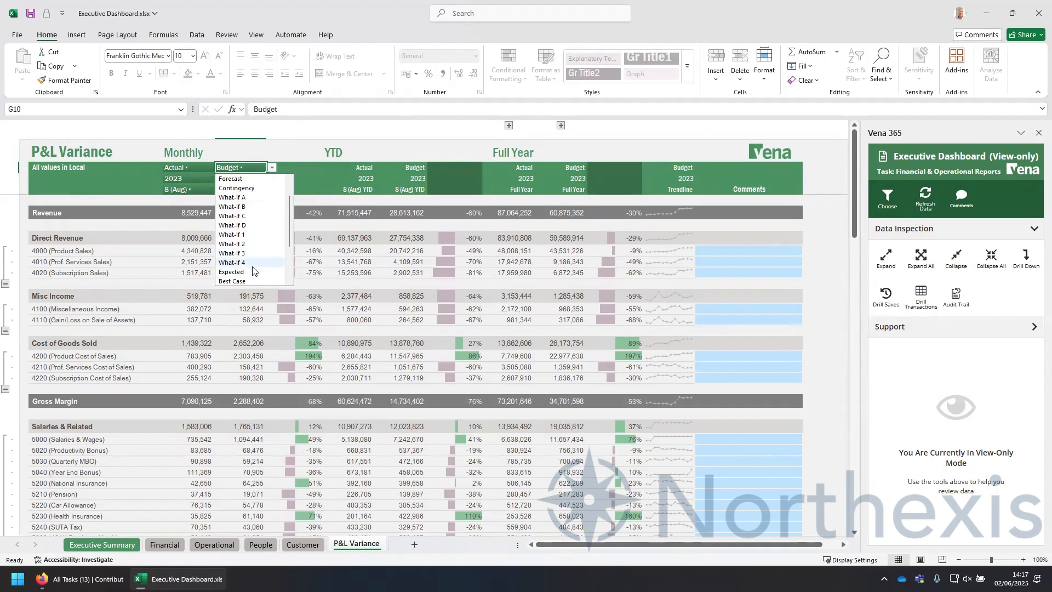
click(299, 180)
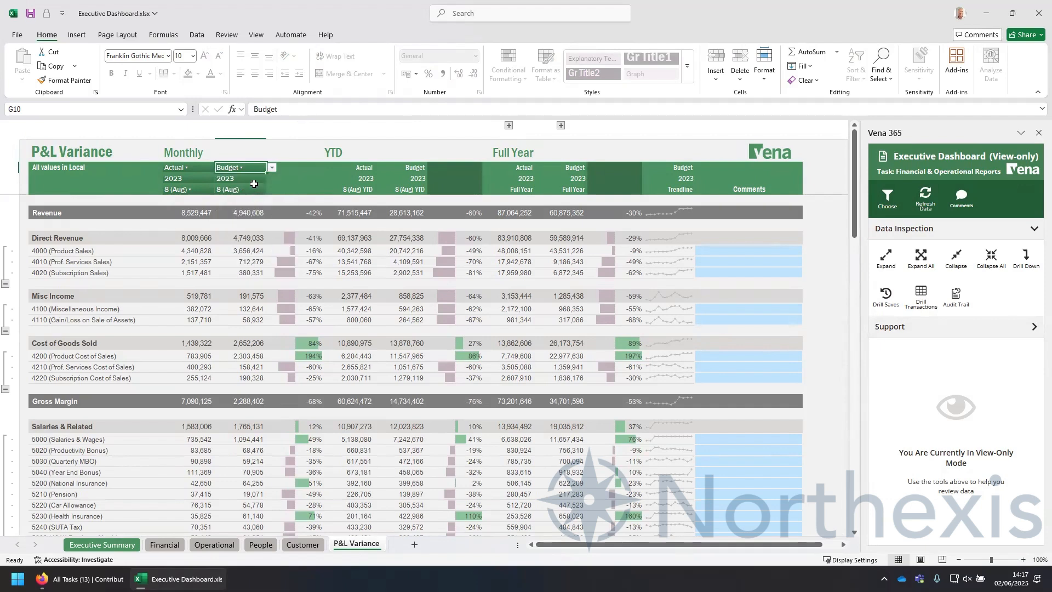
- Set the monthly Budget column on P&L Variance to year 2024 and period 1 (Jan), and refresh the data
click(260, 178)
click(272, 178)
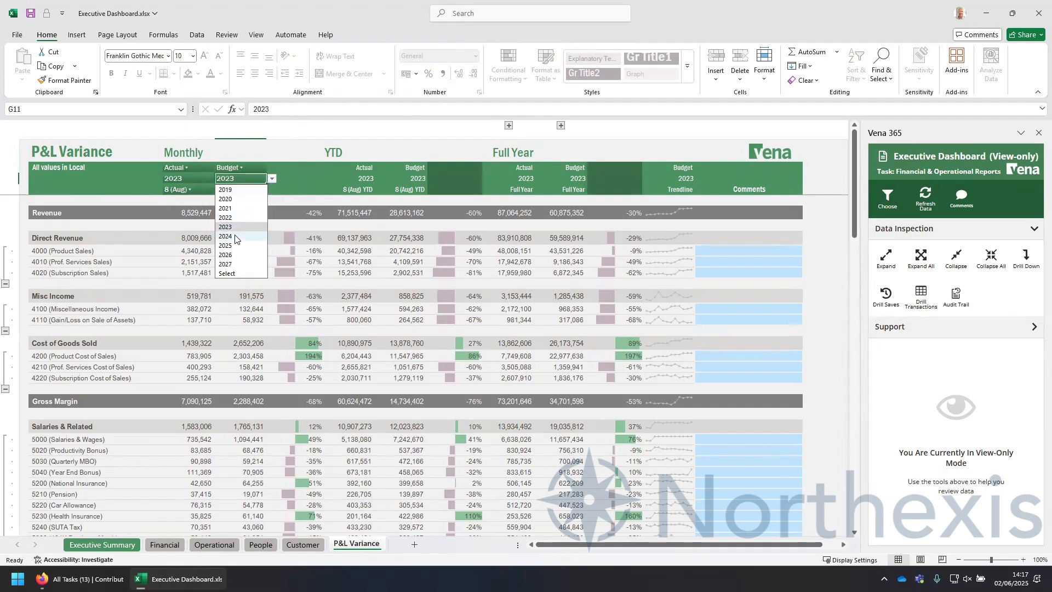
click(244, 236)
click(252, 190)
click(273, 191)
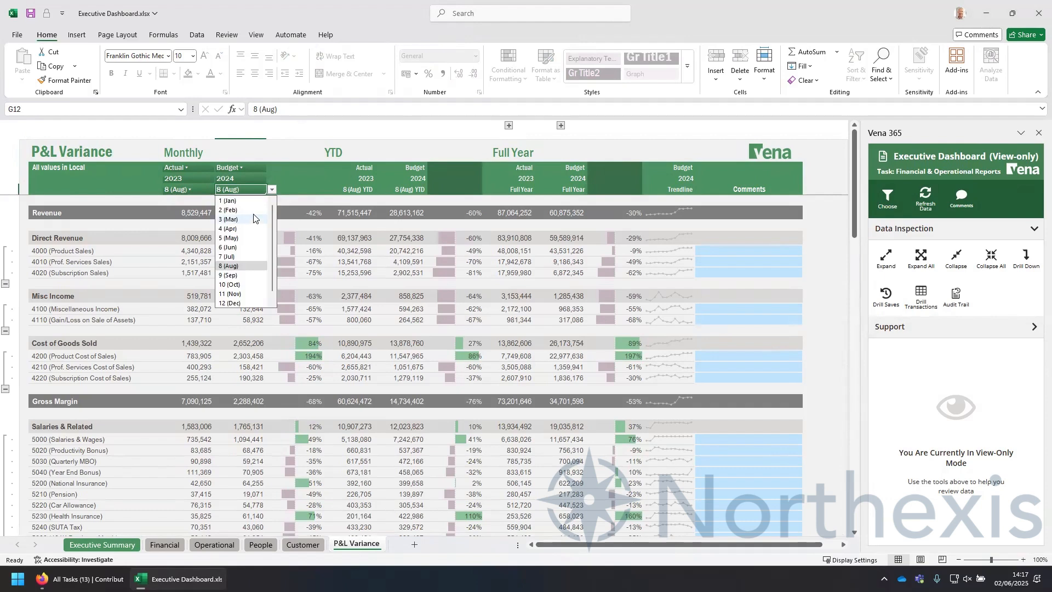
click(236, 201)
click(925, 198)
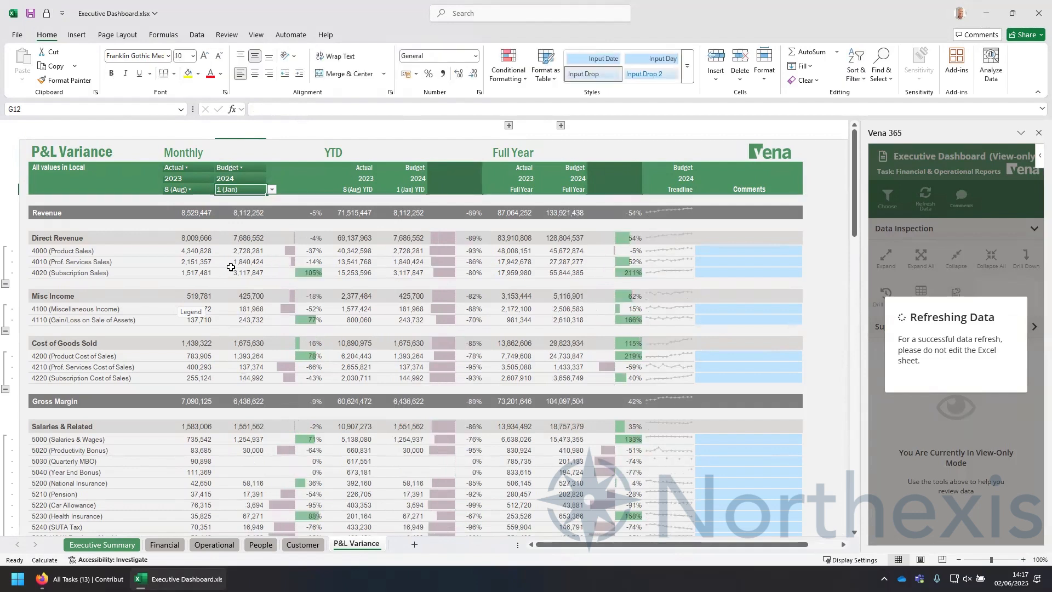
- Review the P&L Variance accounts and drill down into the monthly Budget value of 6001 (Advertising)
scroll(240, 272, down, 2)
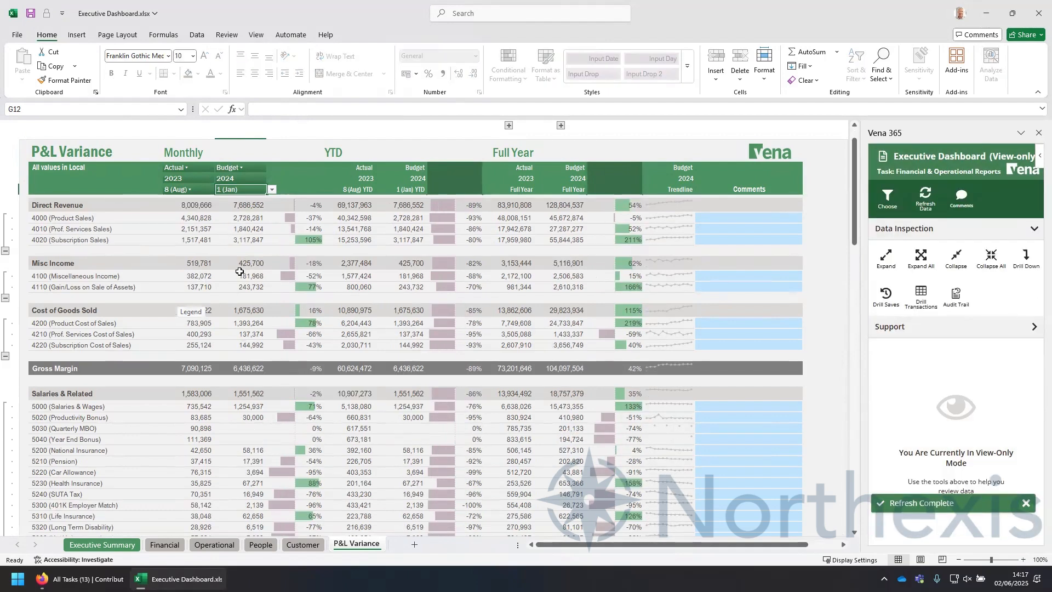
scroll(240, 272, down, 1)
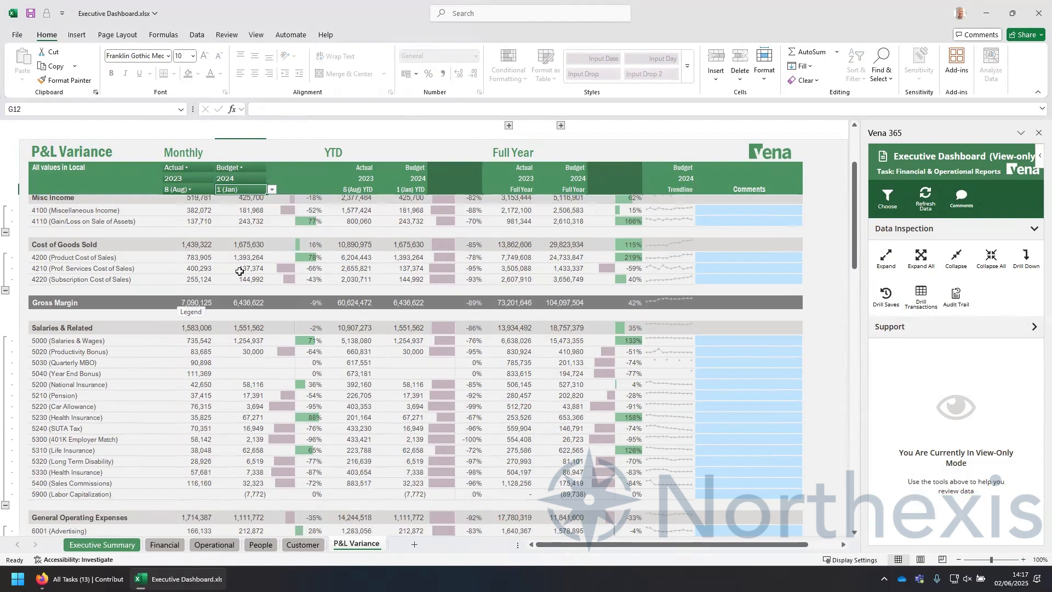
scroll(240, 272, down, 3)
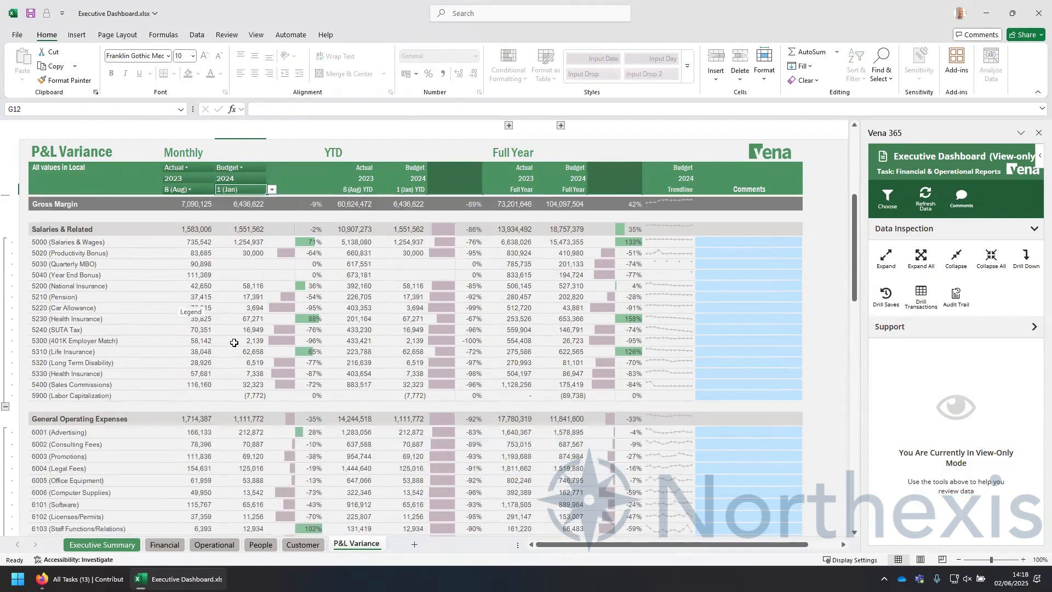
click(238, 433)
scroll(249, 370, down, 3)
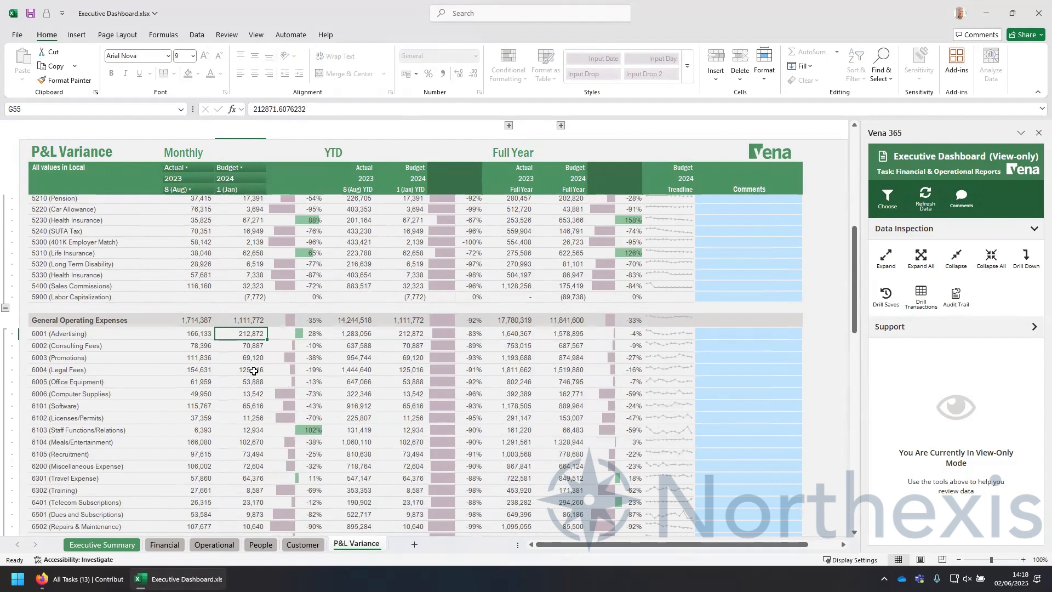
click(1027, 259)
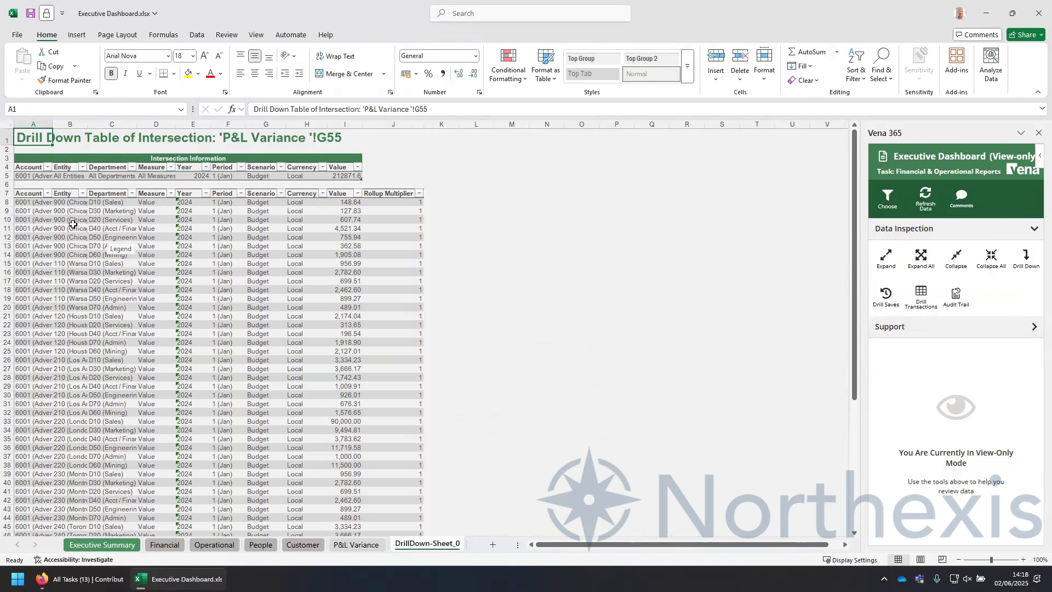
- Filter the drill-down table's Entity column to show only 220 (London)
click(82, 193)
click(45, 336)
click(55, 376)
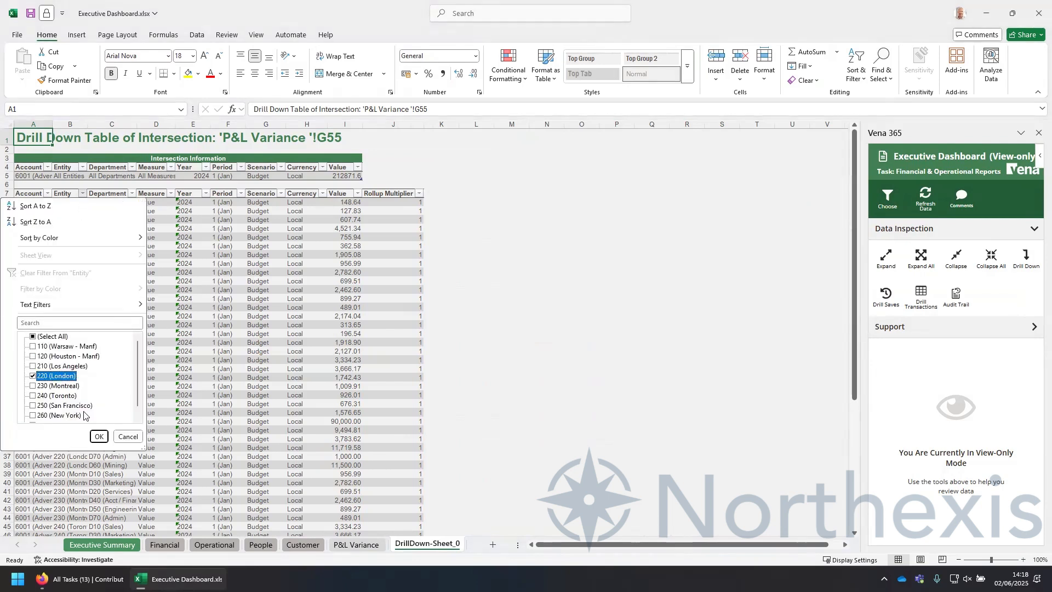
click(97, 437)
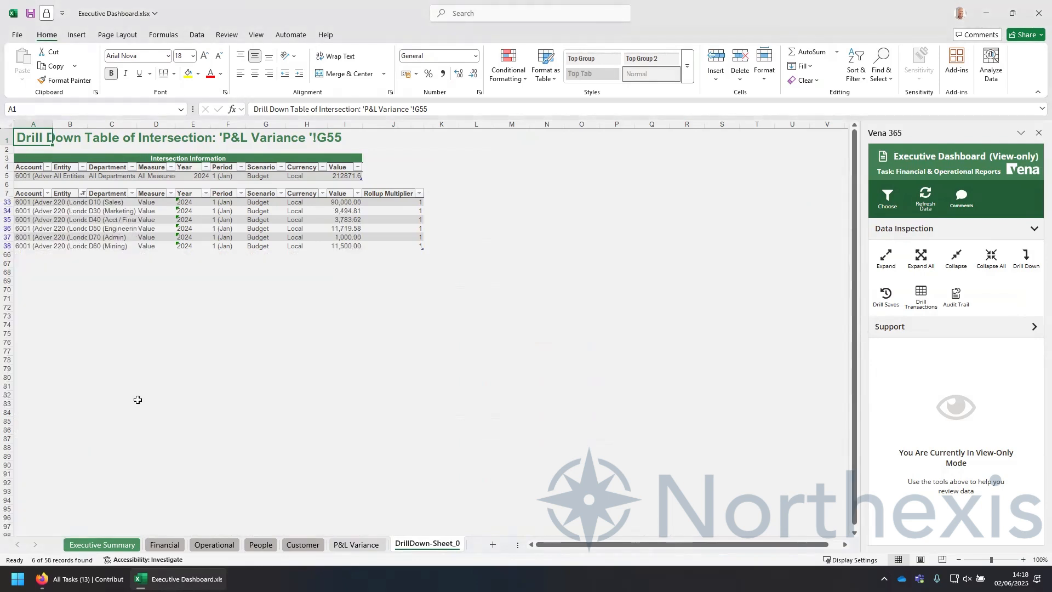
- Show the save history of London's D10 (Sales) value and download the details of the Jun 2, 2025 save
click(345, 203)
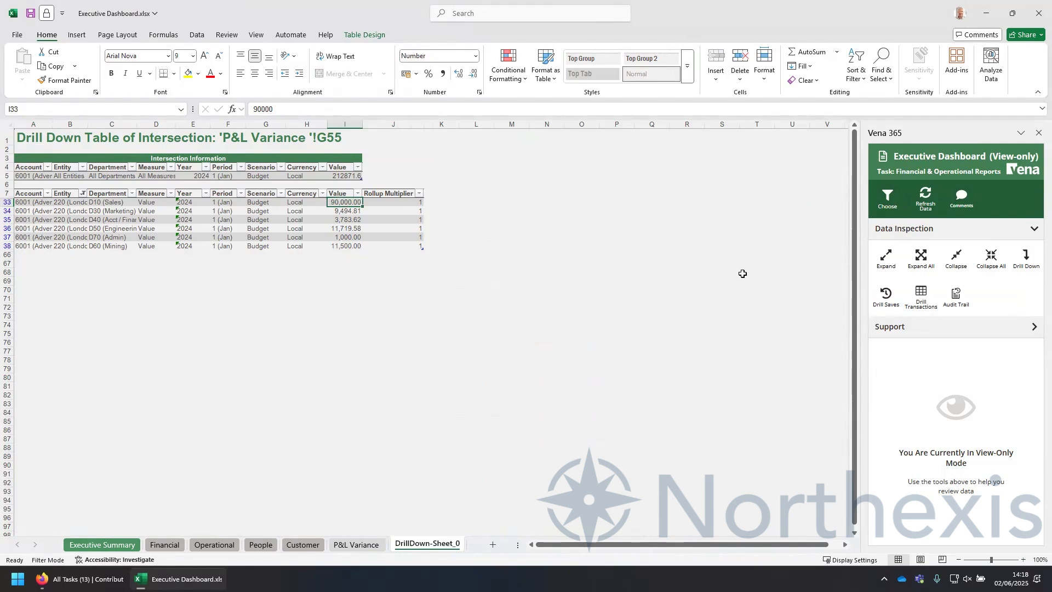
click(886, 298)
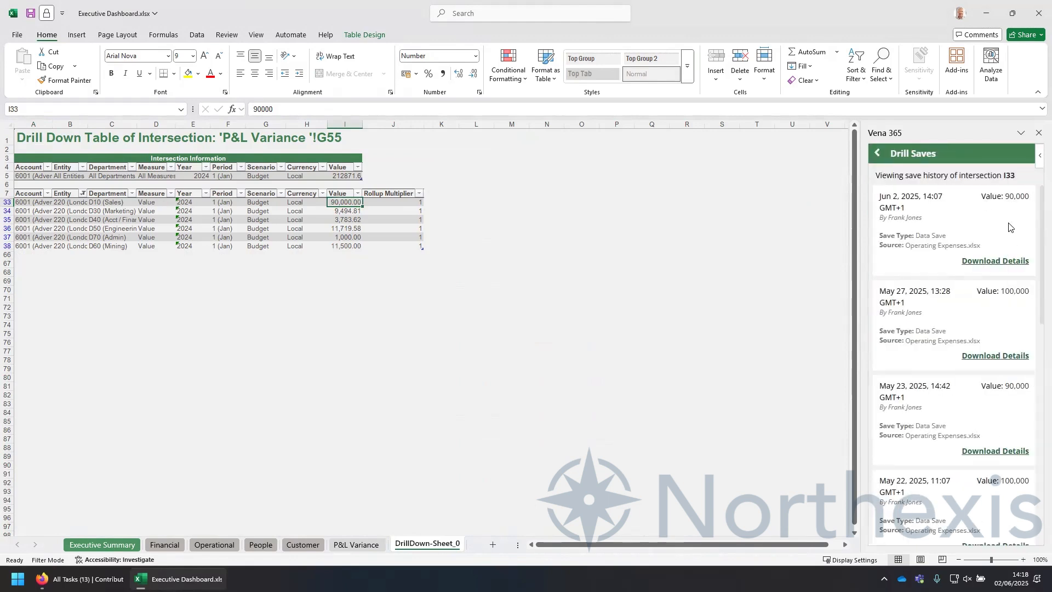
click(997, 262)
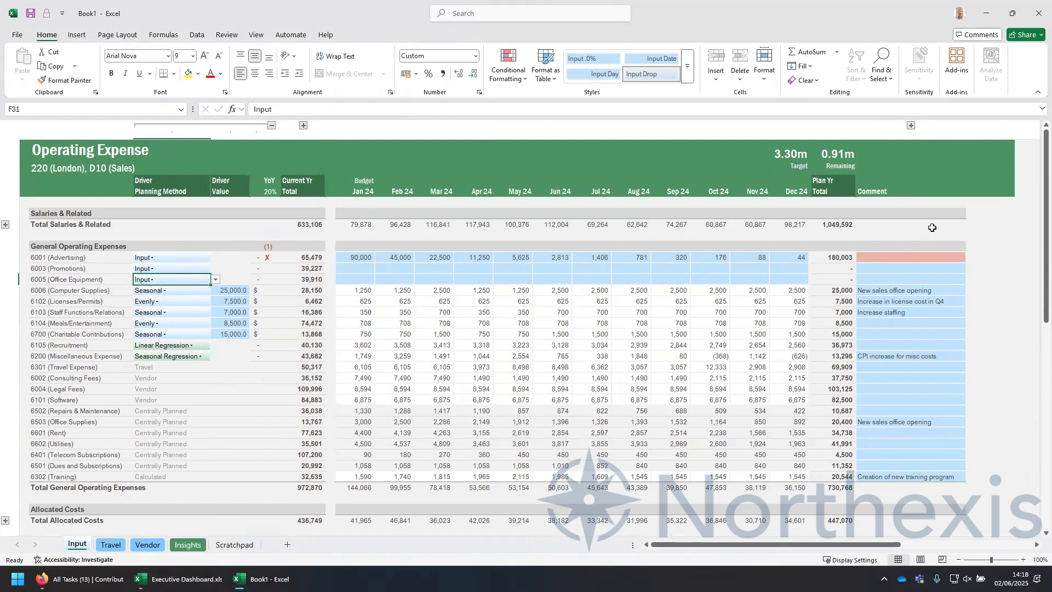
- Close the downloaded Book1 workbook and Executive Dashboard.xlsx without saving either one
click(1037, 18)
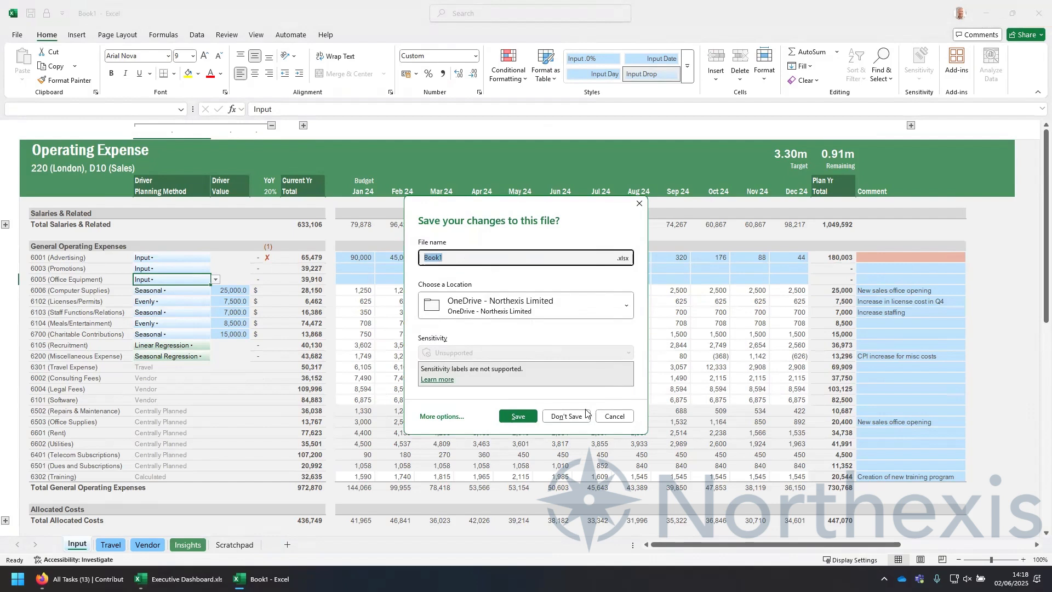
click(567, 417)
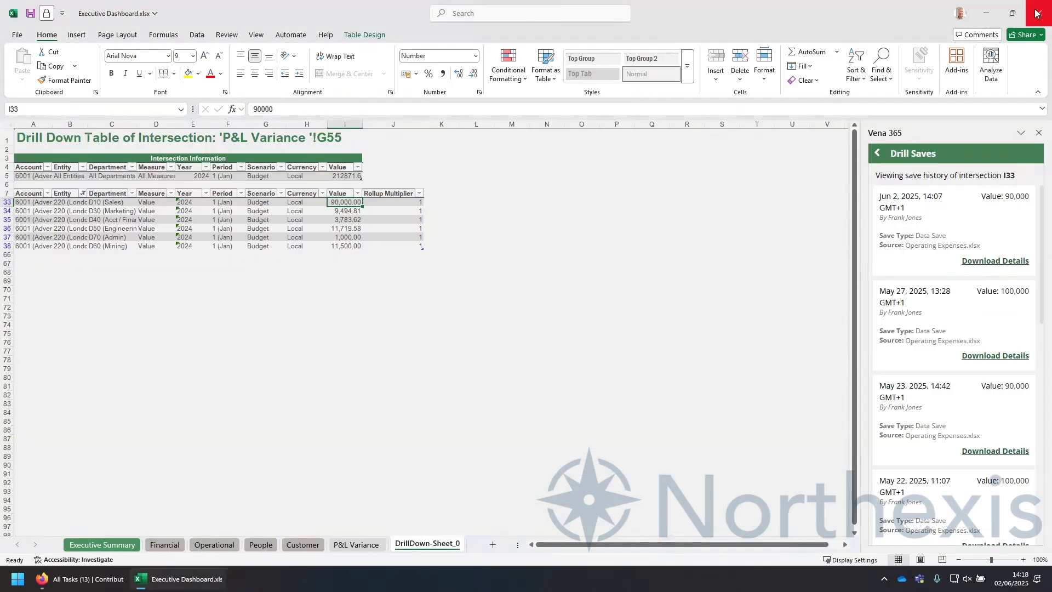
click(1037, 22)
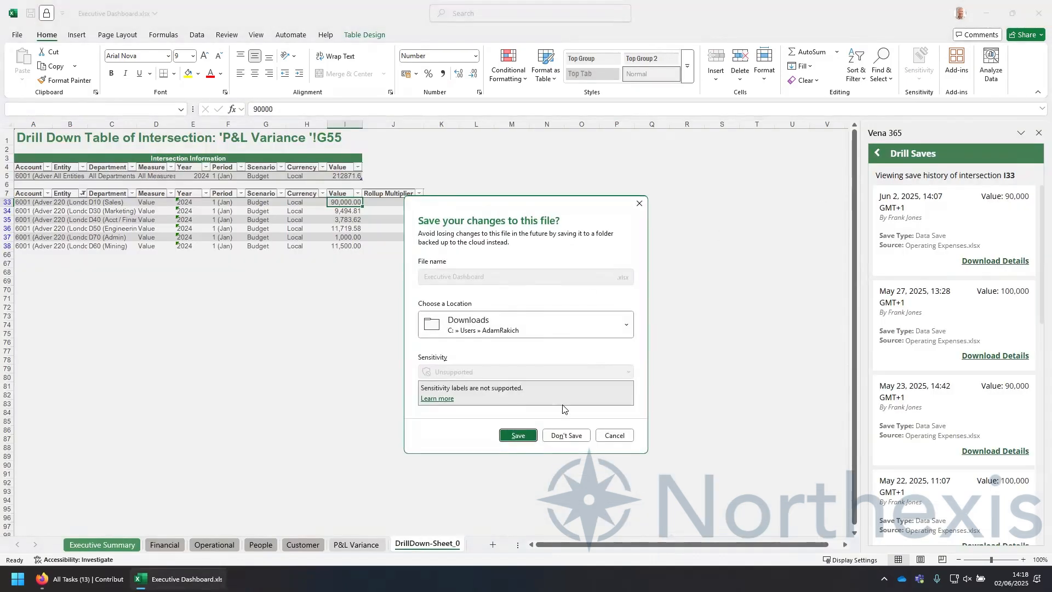
click(566, 436)
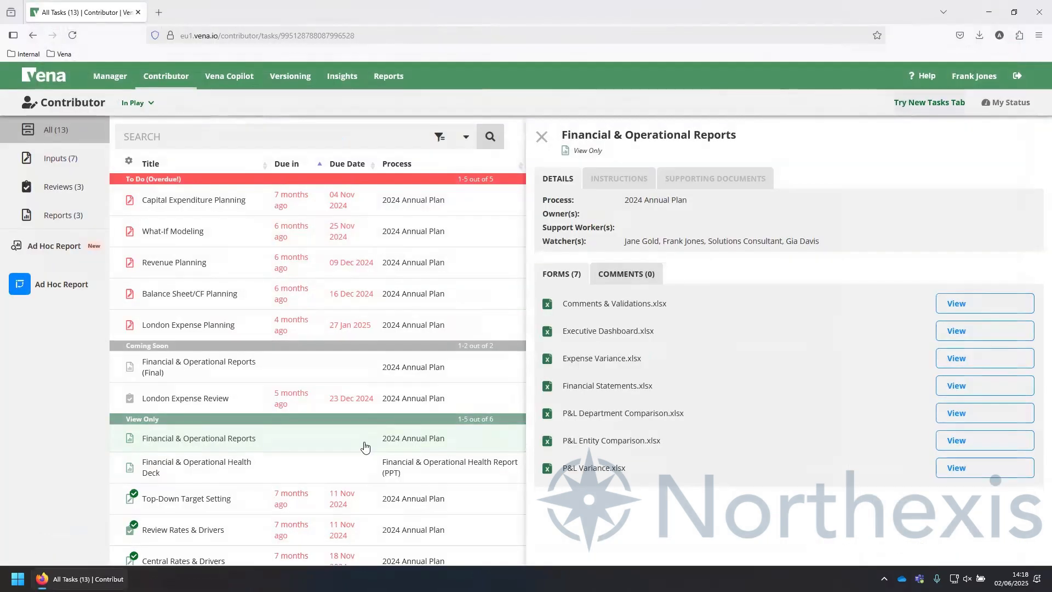
- Start a new Ad Hoc Report from the Contributor page using the A. Reporting data model
click(77, 298)
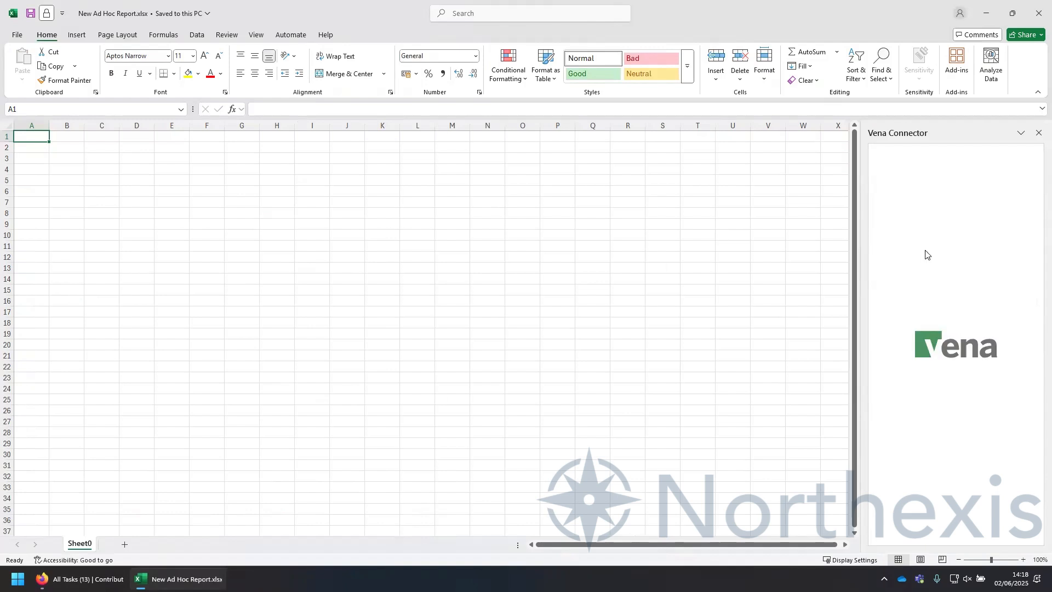
click(937, 245)
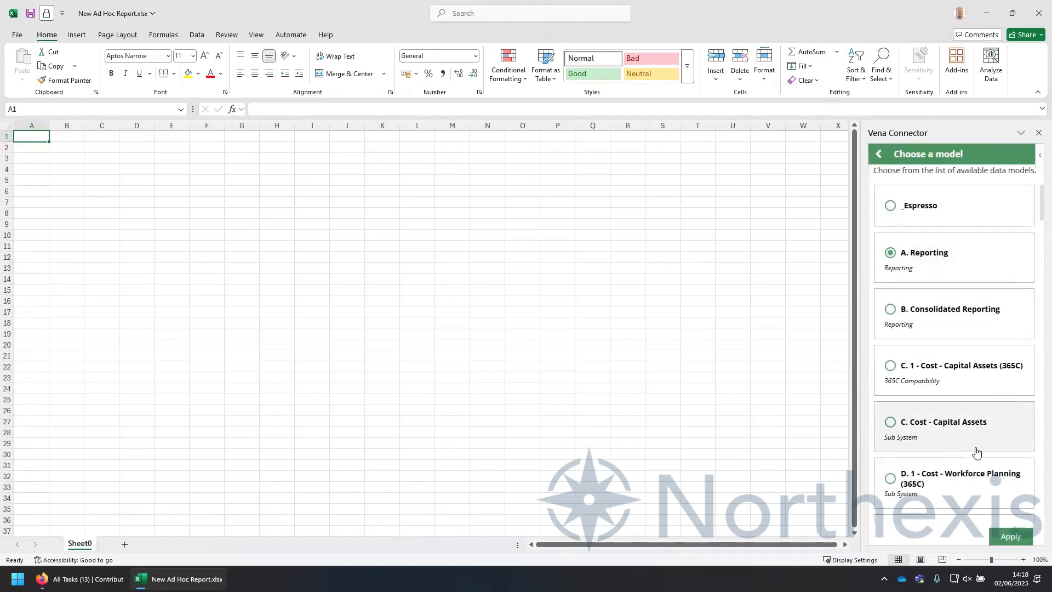
click(1010, 536)
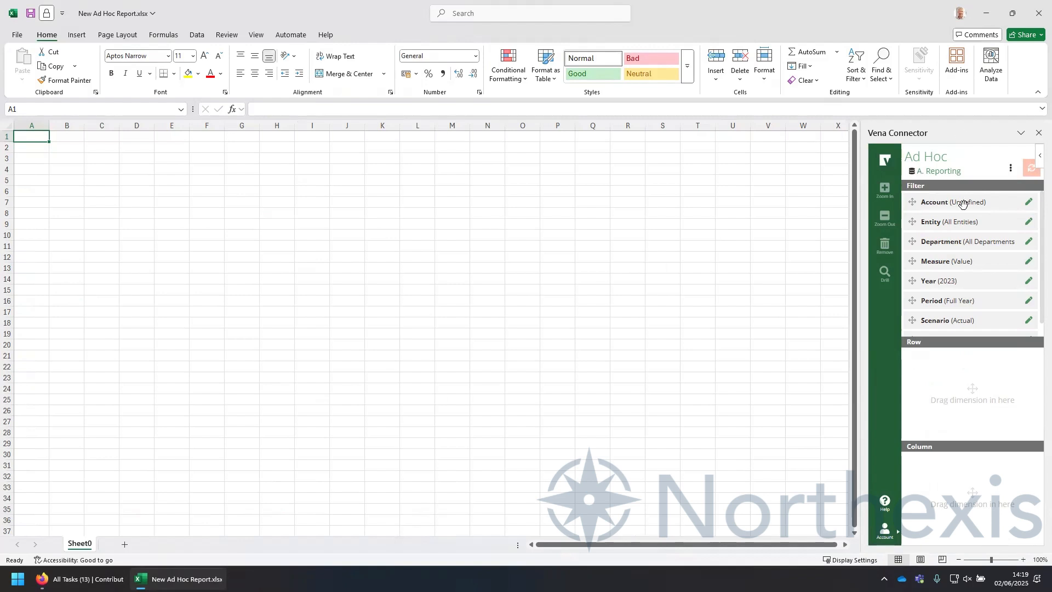
- Place the Account dimension in the rows, replacing the Undefined member with Net Income and all accounts beneath it
drag(964, 202, 965, 386)
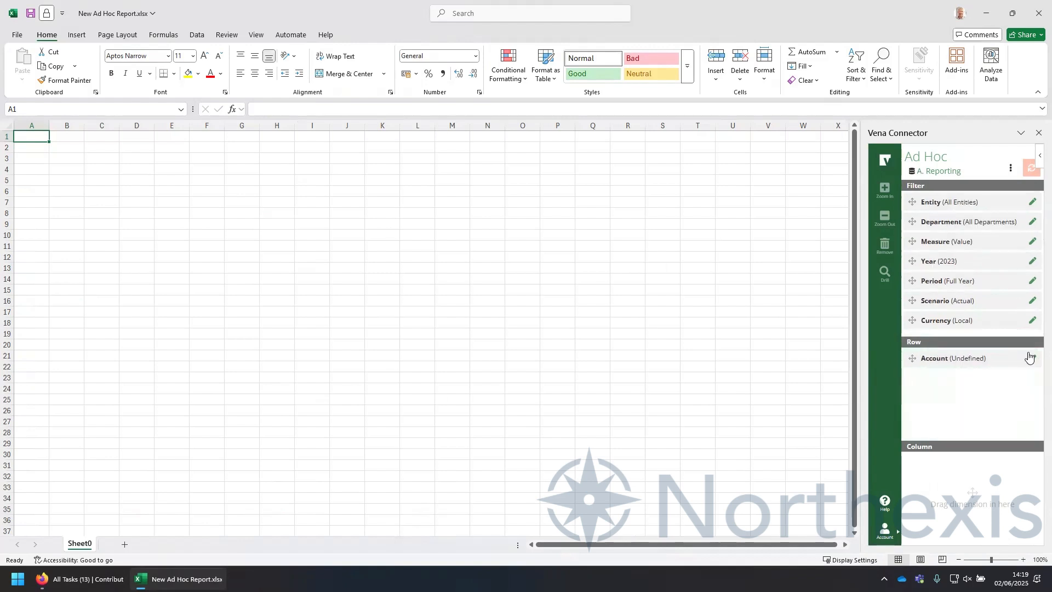
click(1032, 361)
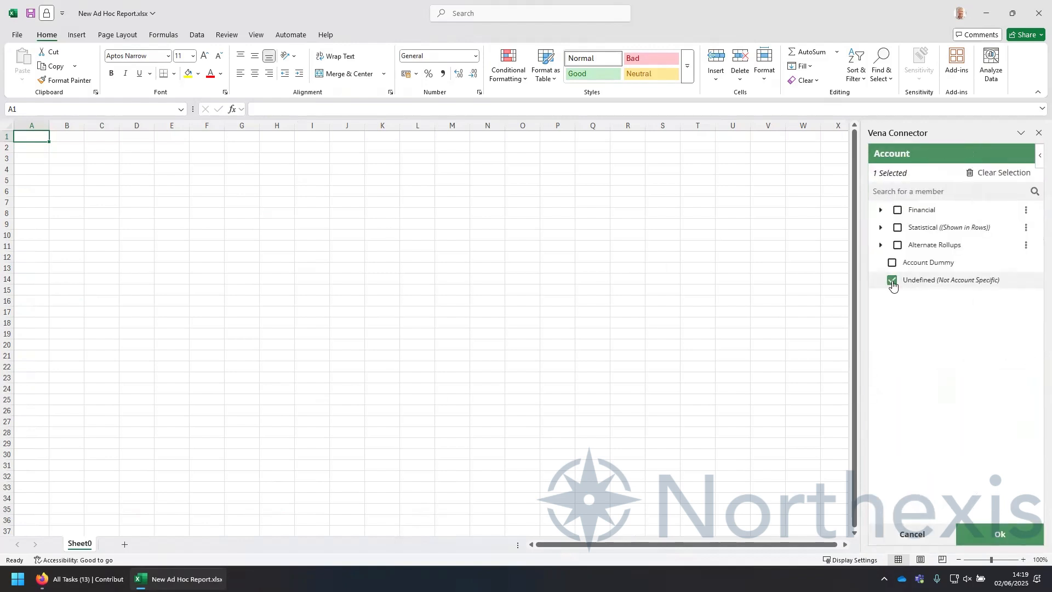
click(892, 281)
click(882, 212)
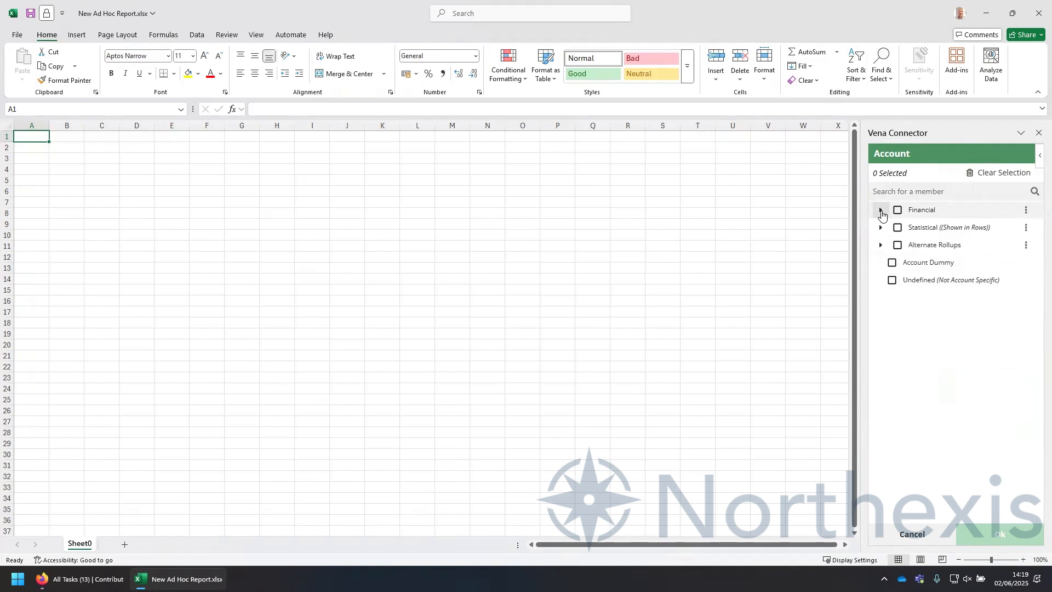
click(903, 227)
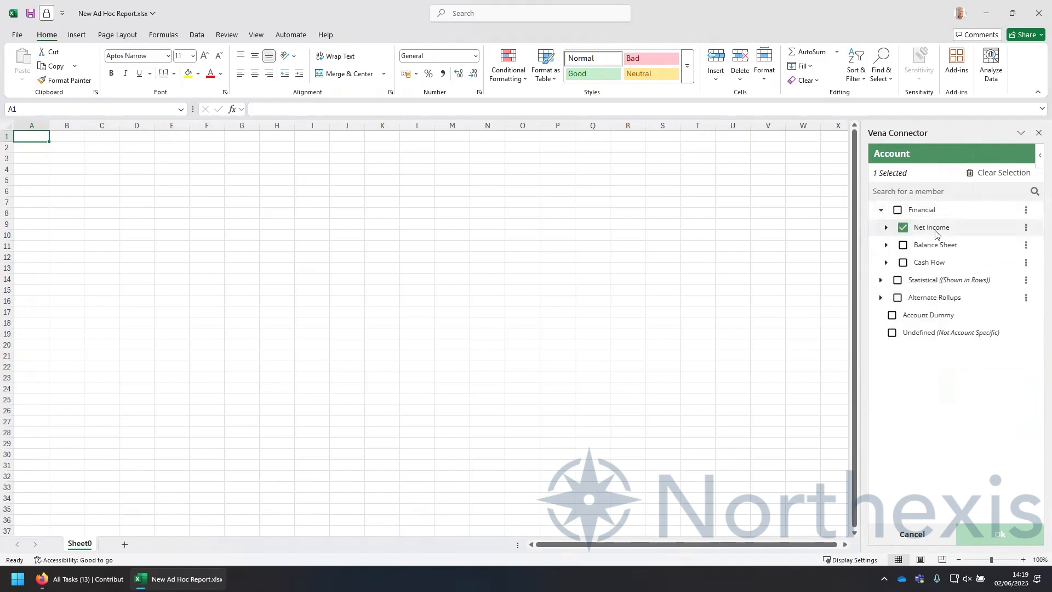
click(1022, 229)
click(996, 264)
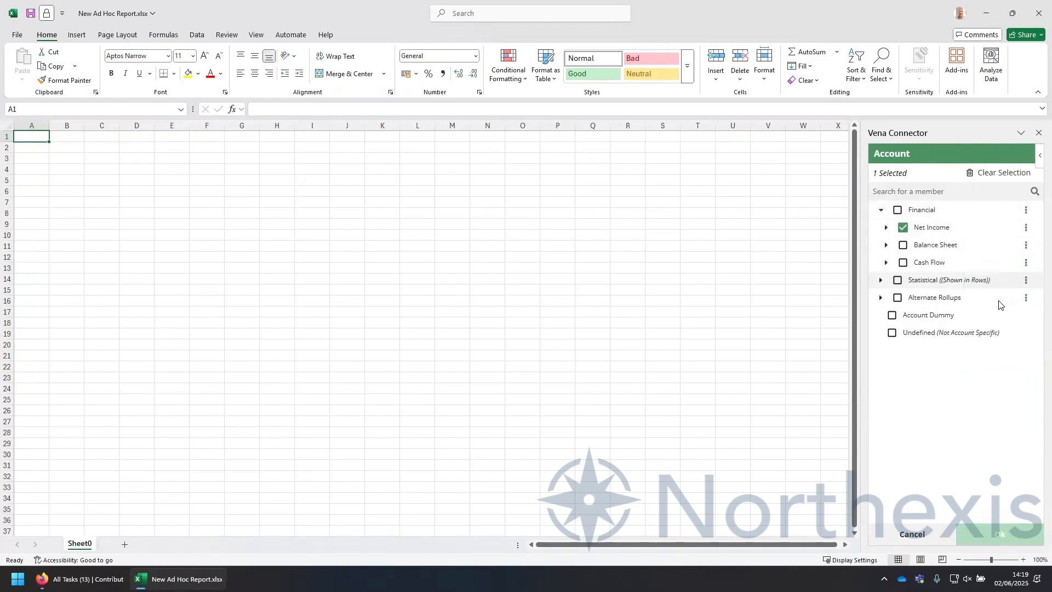
click(984, 531)
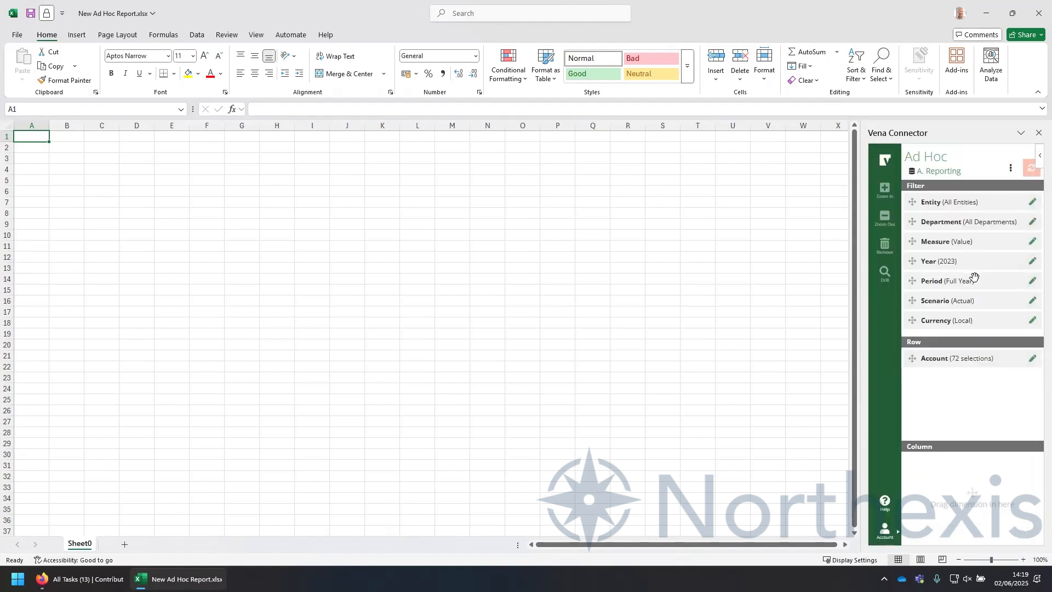
- Place the Period dimension in the columns with Full Year and its individual months selected, and refresh the report
drag(971, 280, 1022, 460)
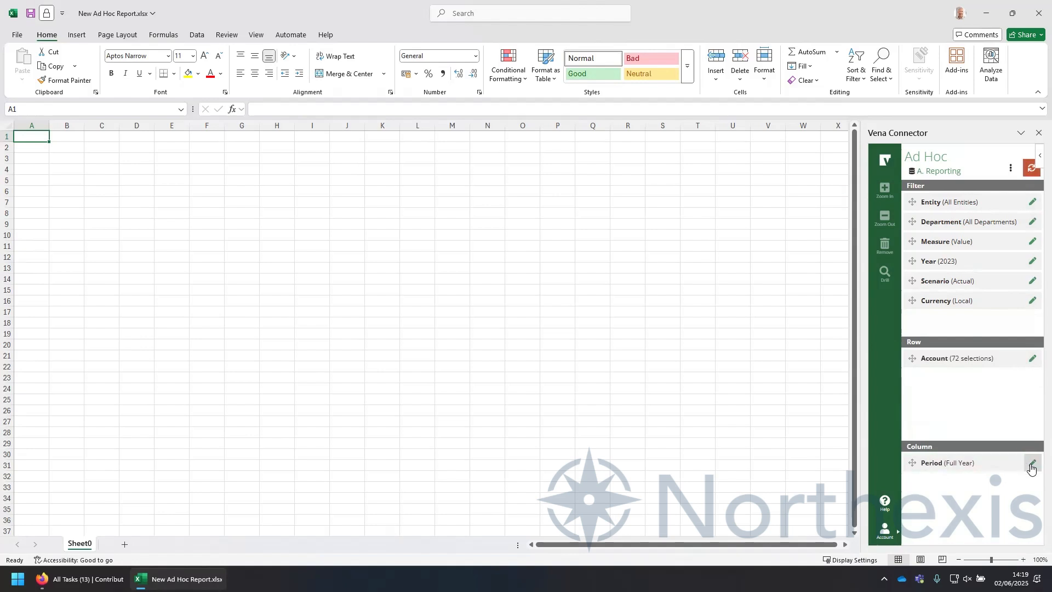
click(1033, 463)
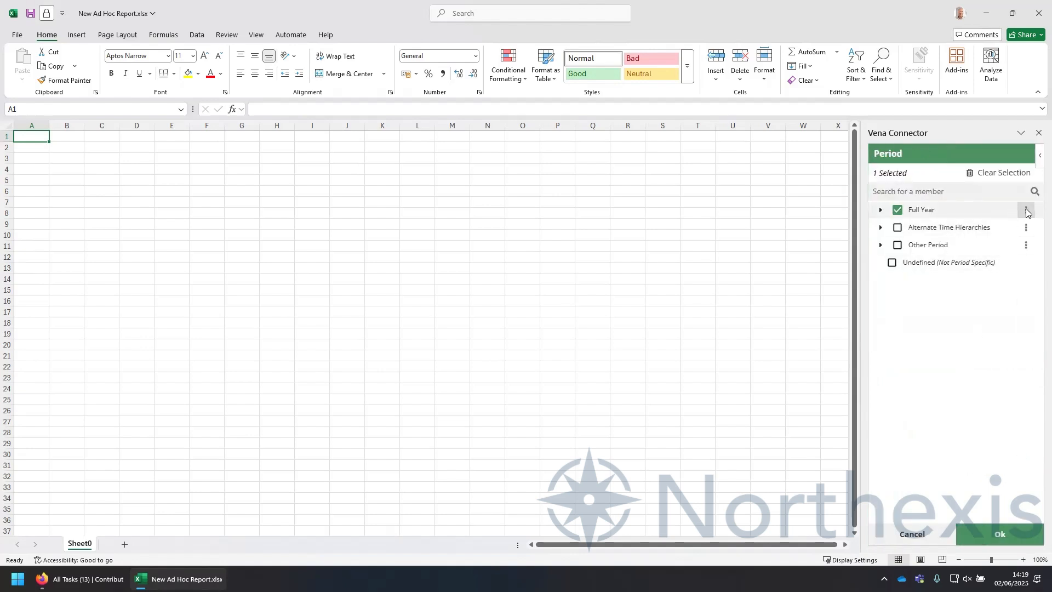
click(1027, 210)
click(1002, 273)
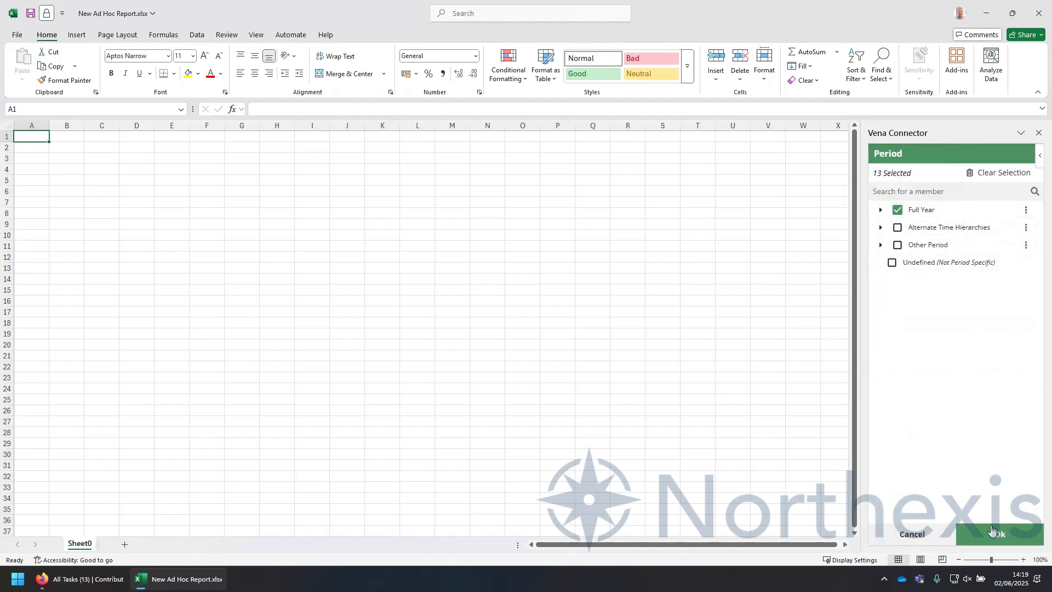
click(881, 210)
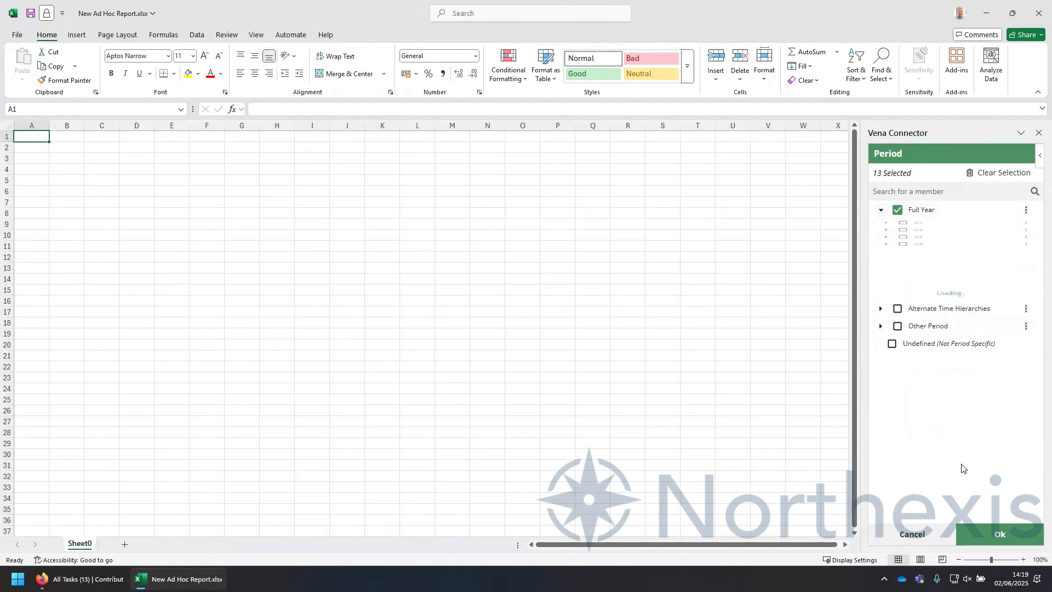
click(995, 536)
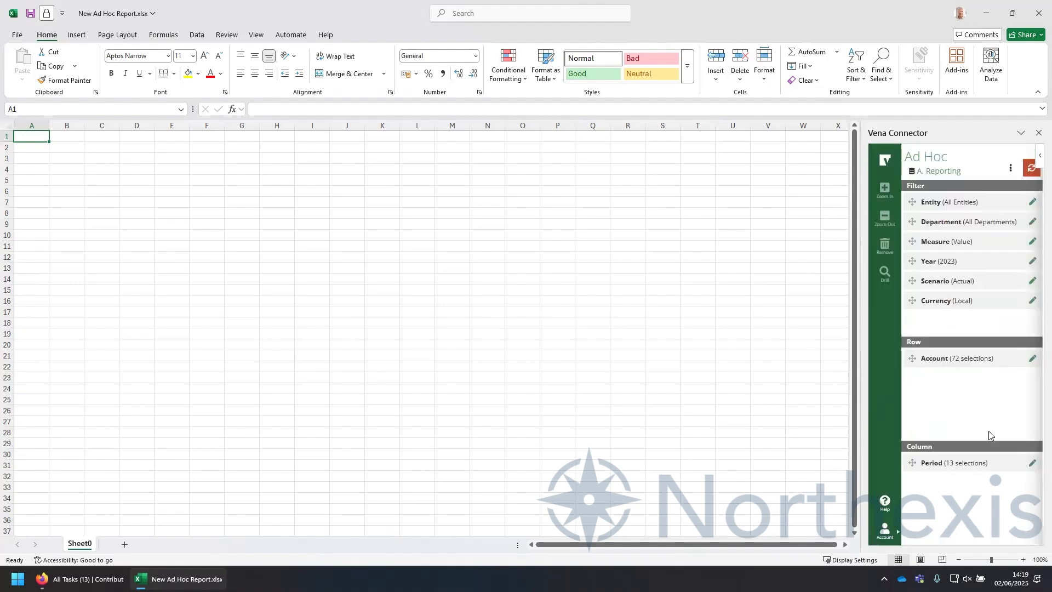
click(1030, 170)
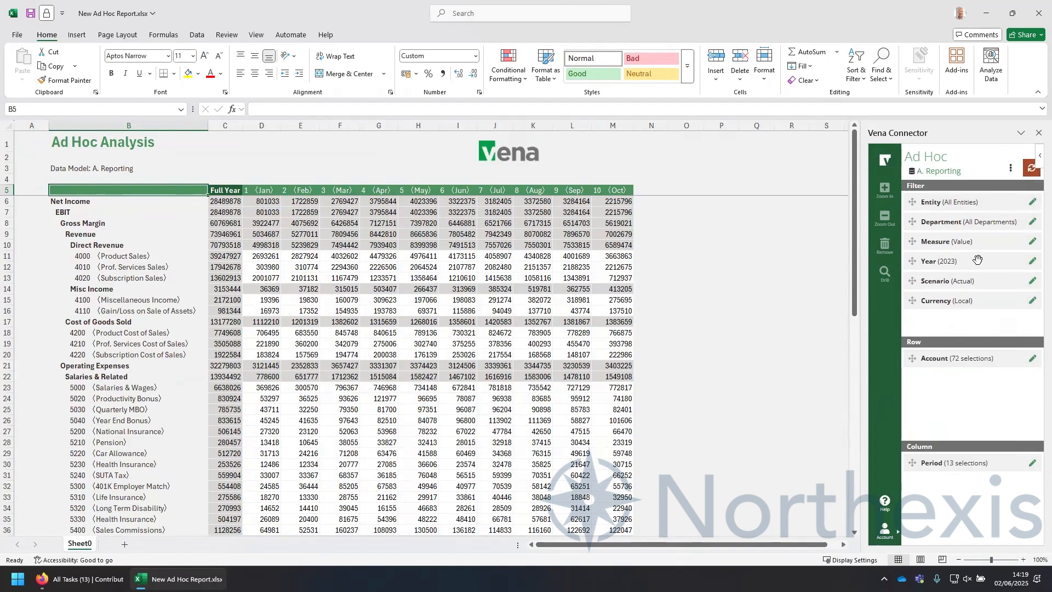
- Add the Scenario dimension to the columns with Actual and Budget selected, nest it beneath Period, and refresh the report
mouse_move(943, 283)
mouse_down()
mouse_move(953, 481)
mouse_move(969, 478)
mouse_move(962, 463)
mouse_up()
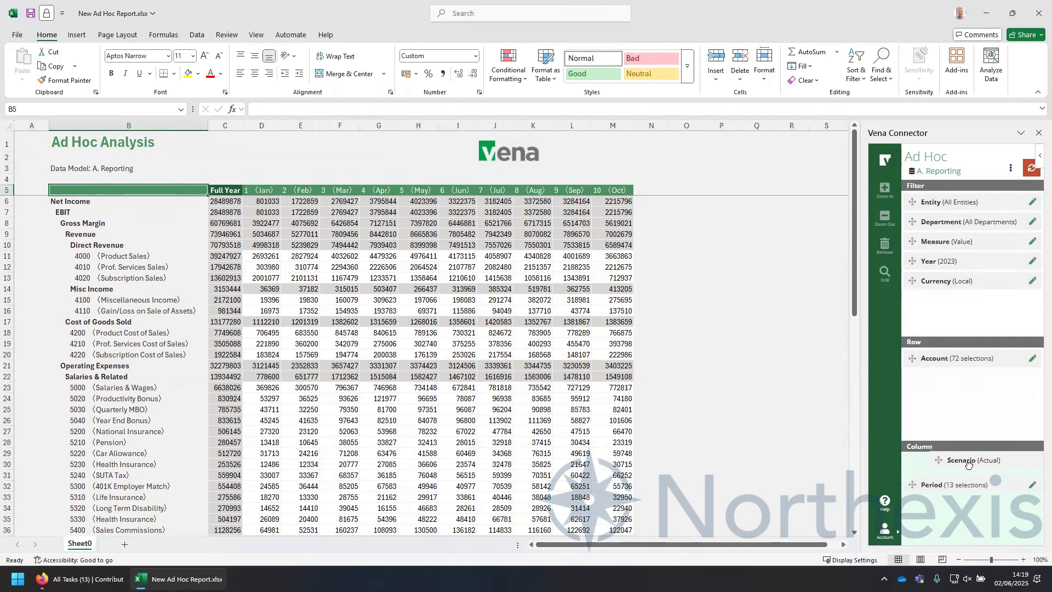
click(1033, 464)
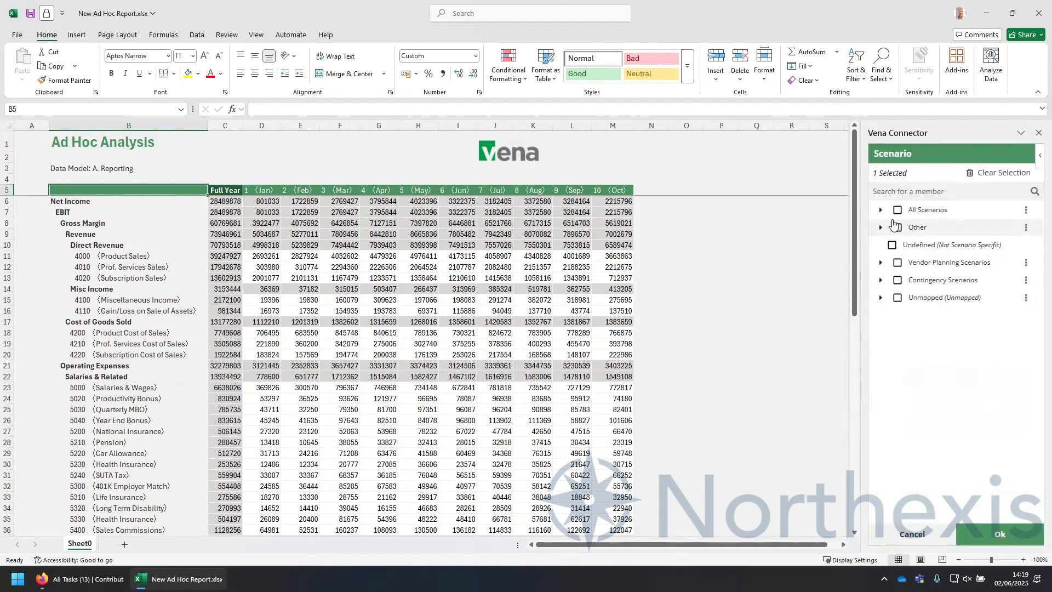
click(881, 211)
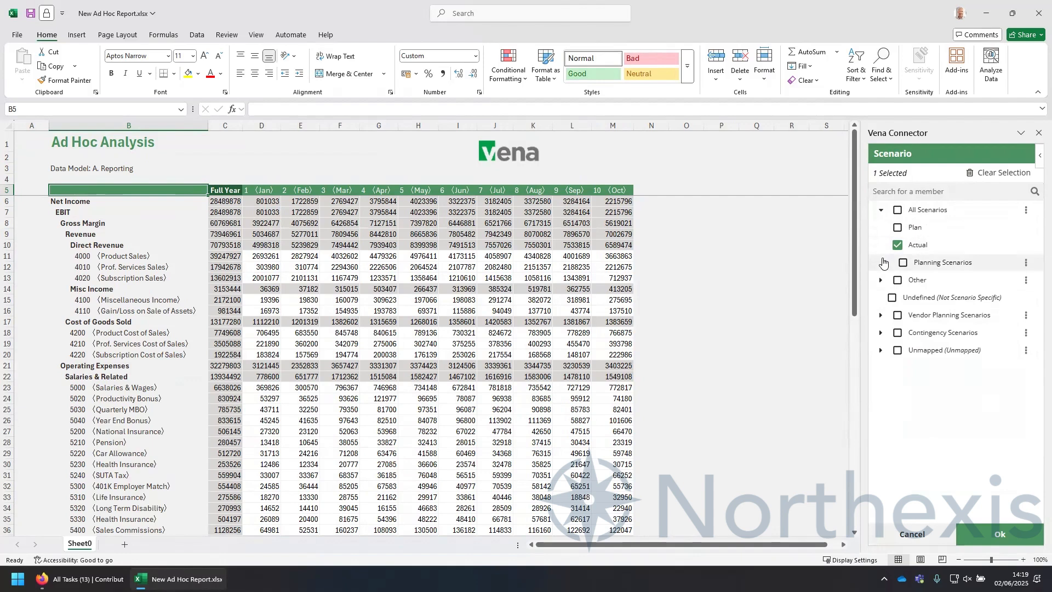
click(887, 262)
click(904, 281)
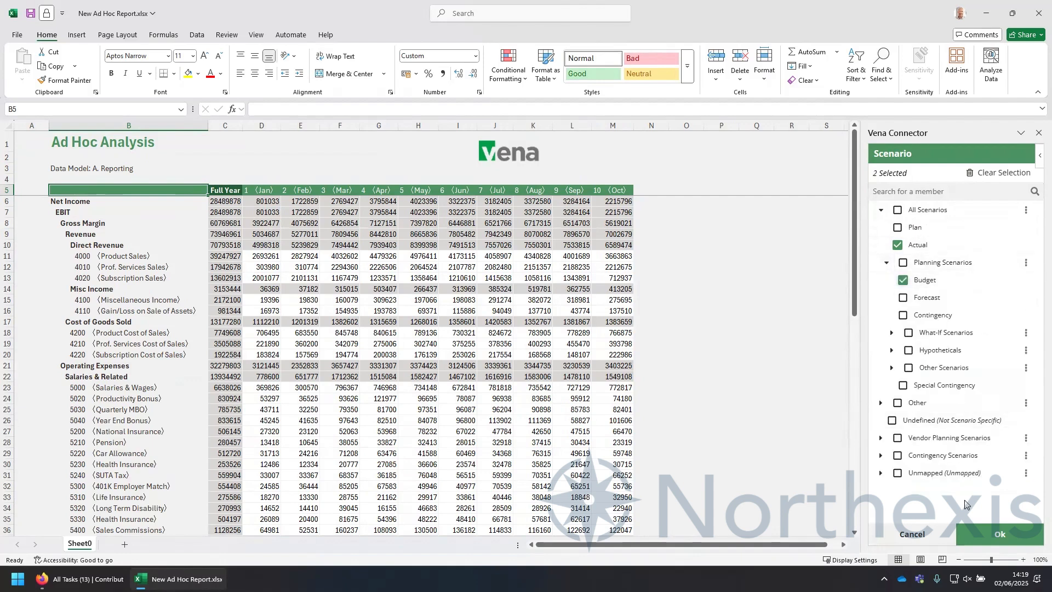
click(989, 534)
click(1031, 167)
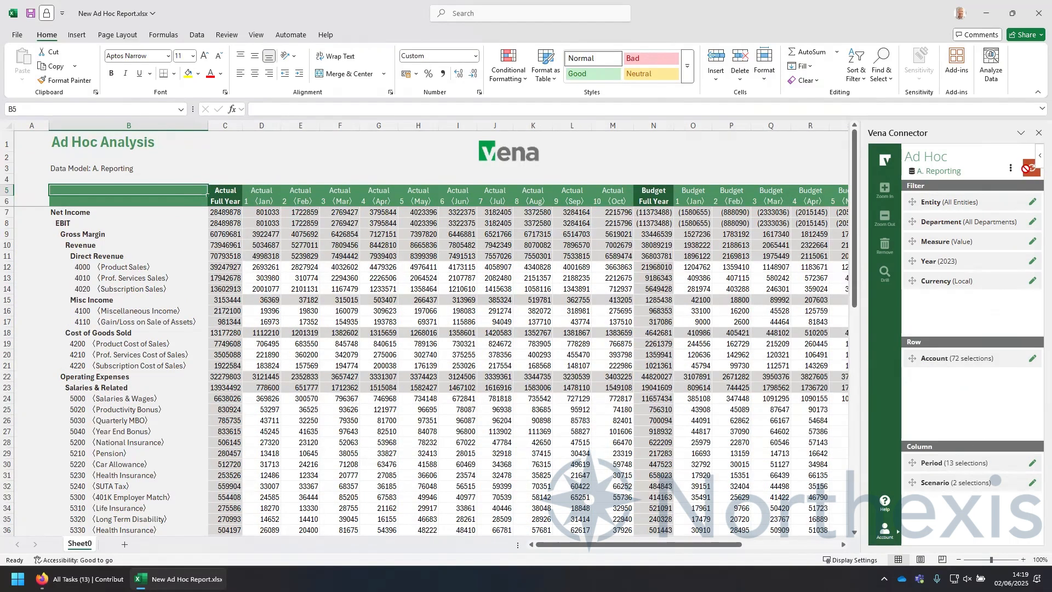
click(1028, 169)
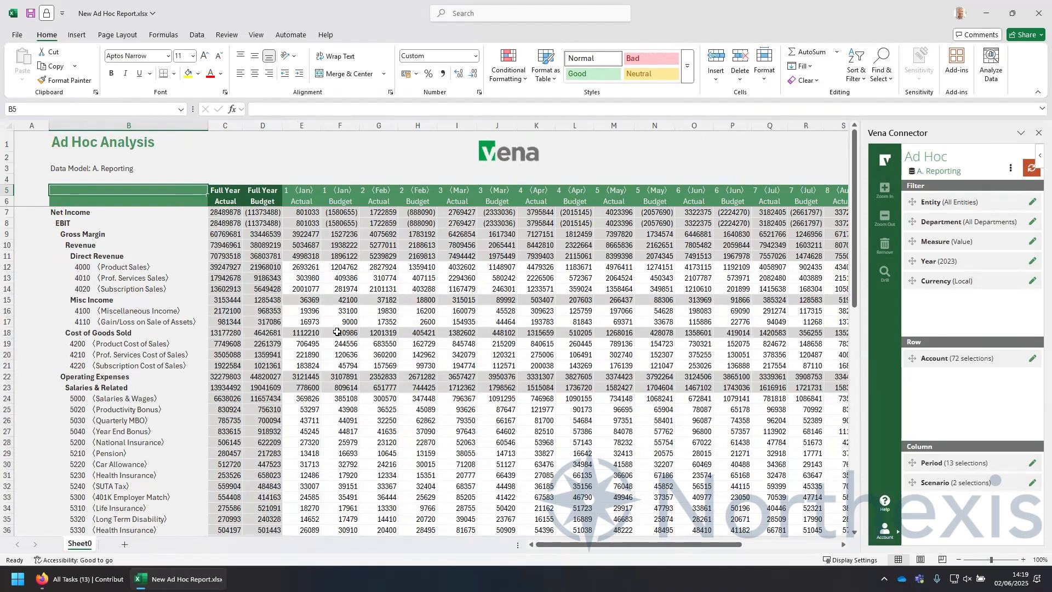
- View the options for sharing the ad hoc workbook, and close New Ad Hoc Report.xlsx without saving it
click(17, 35)
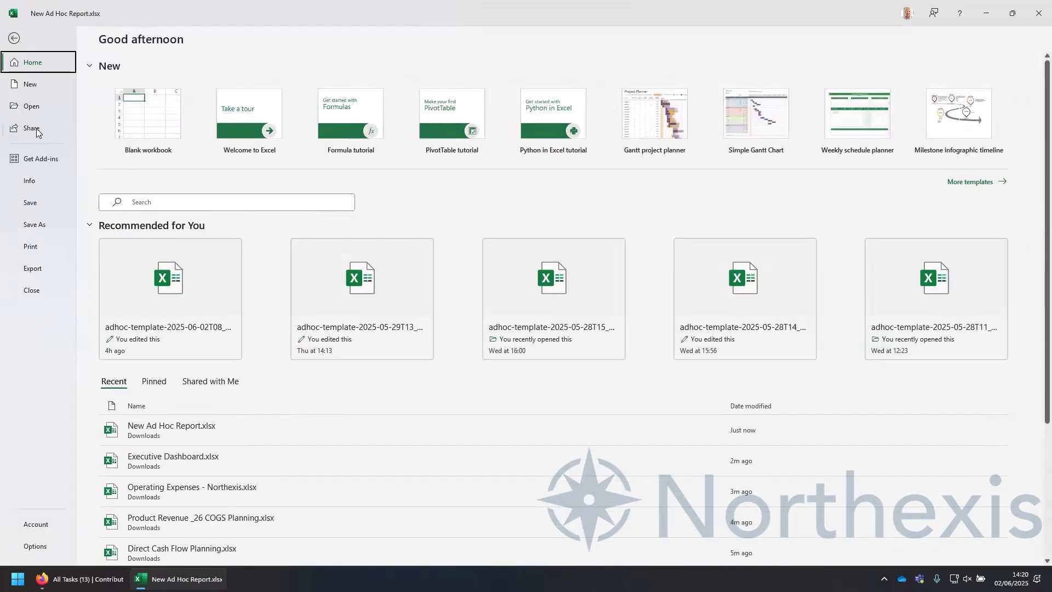
key(Escape)
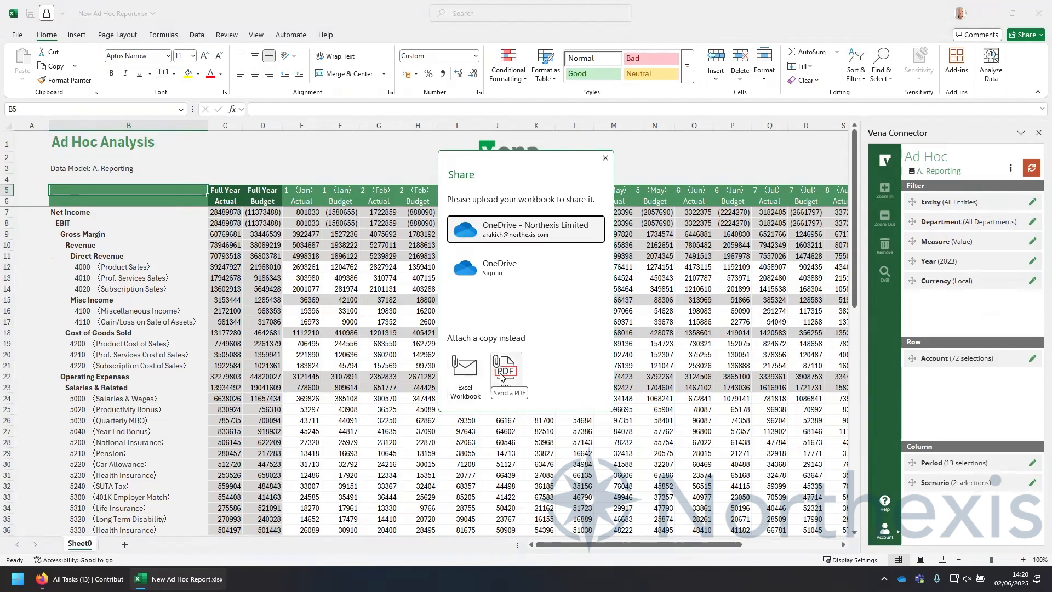
click(606, 159)
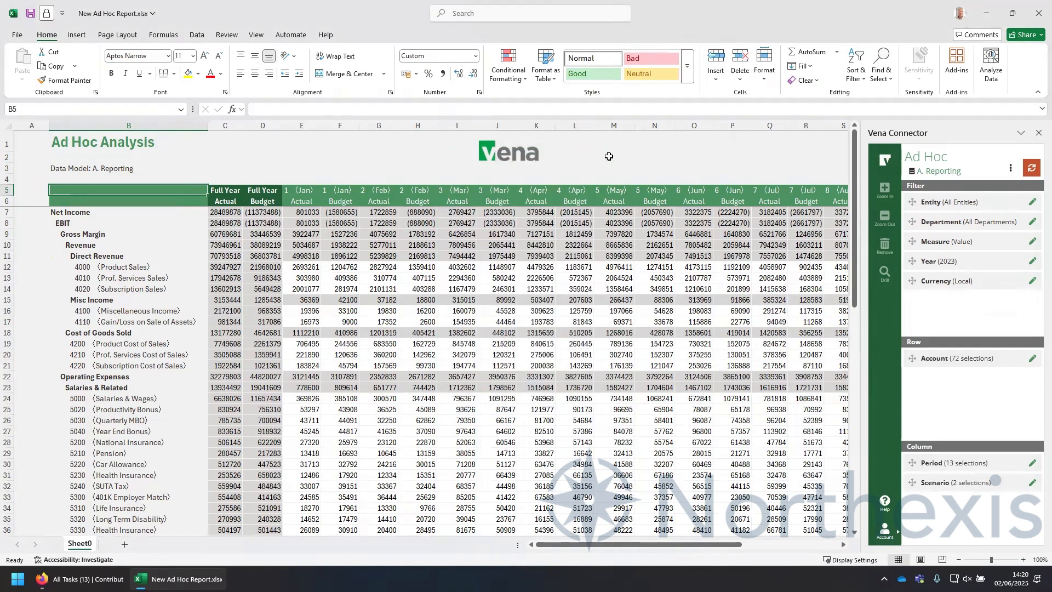
click(1031, 19)
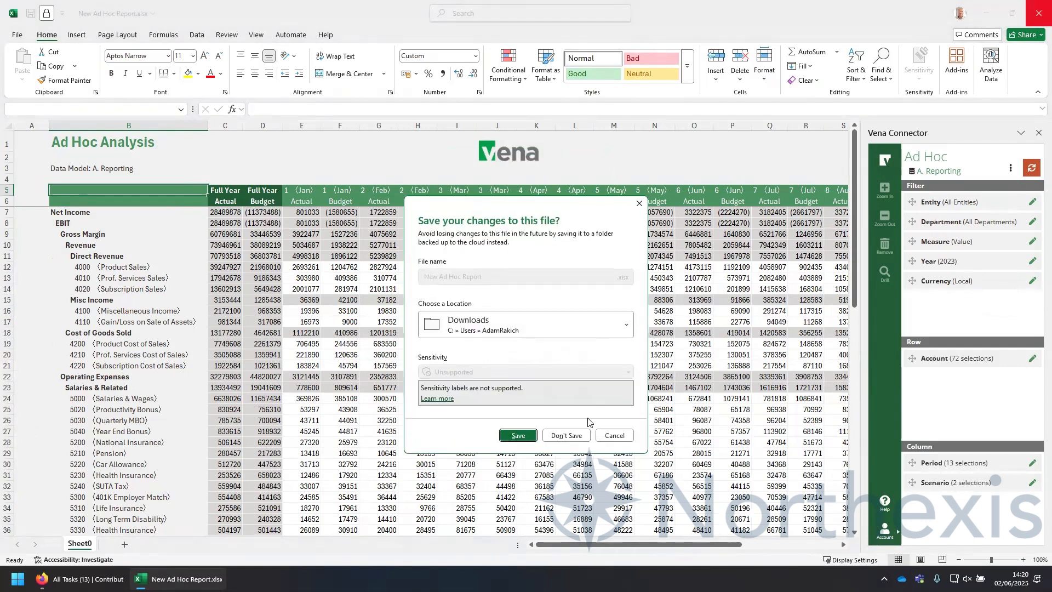
click(581, 434)
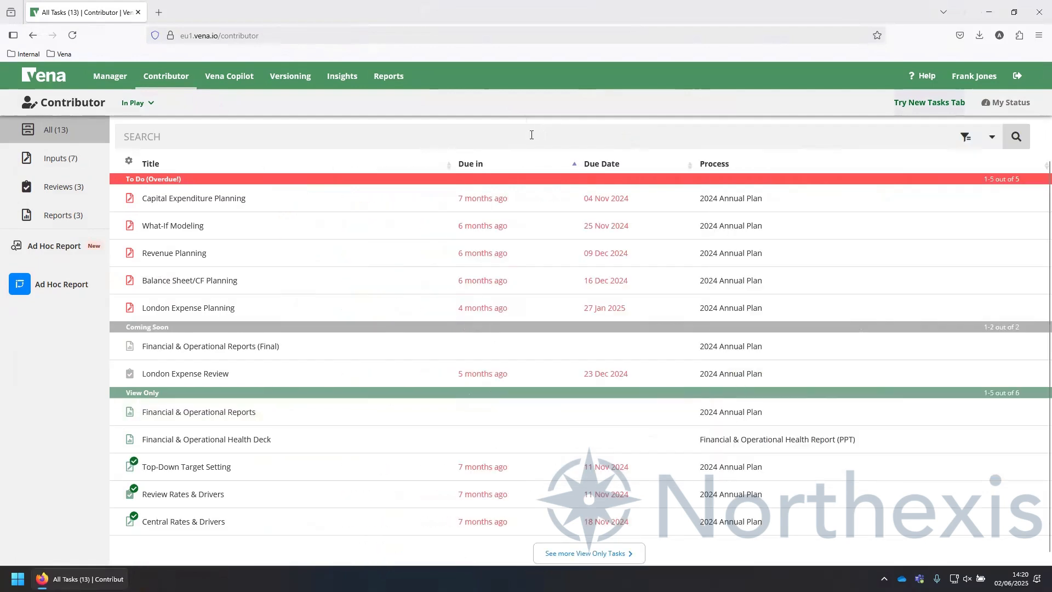
- Ask Vena Copilot in the web app to "Analyse travel costs in 2023 by entity and compare to 2022"
click(224, 82)
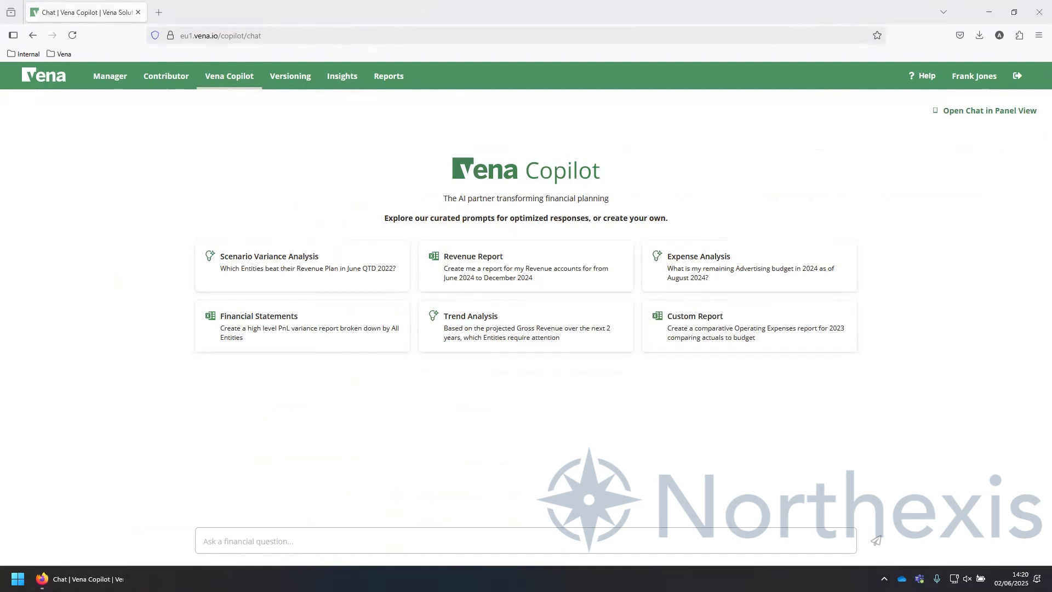
click(490, 538)
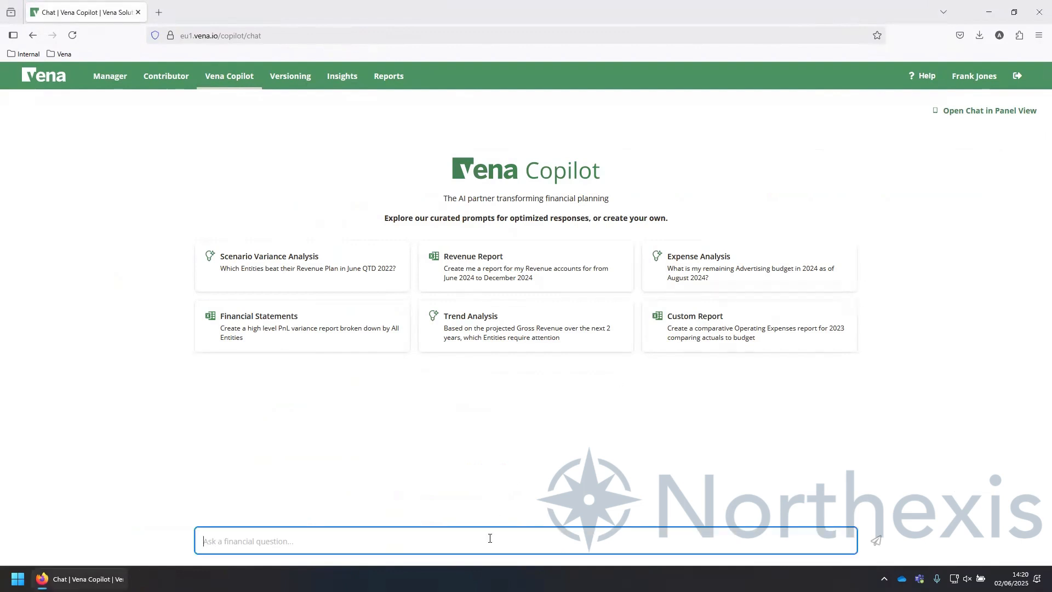
text(Analyse travel costs in 2023 by entity and compare to 2022)
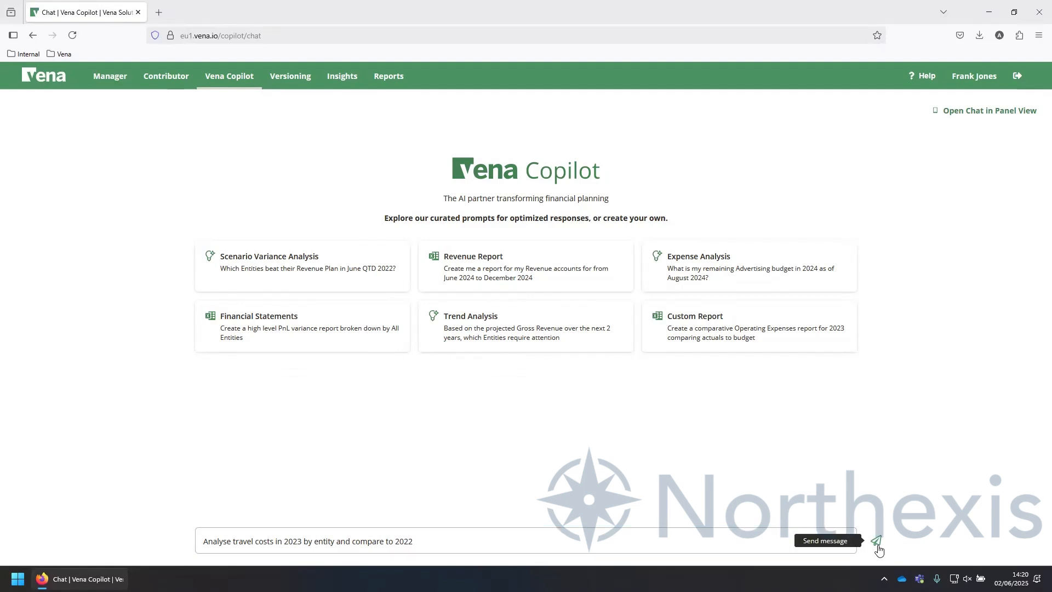
click(876, 541)
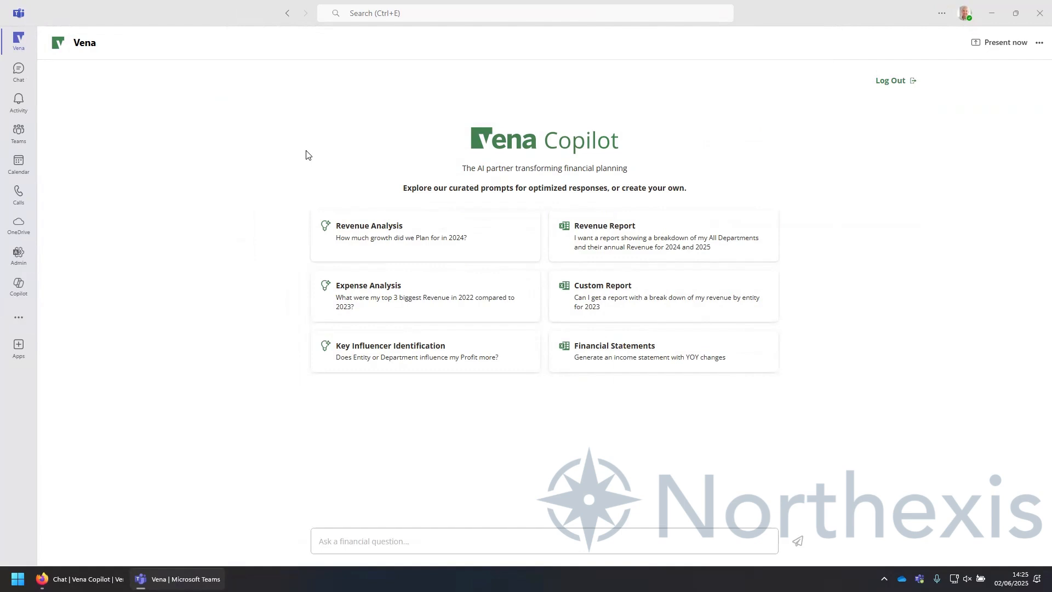
- In Microsoft Teams, ask Vena Copilot "Can I get a report with a breakdown of my revenue by entity for 2023?", open the report and rate it
click(344, 540)
text(Can I get a report with a breakdown of my revenue by entity for 2023?)
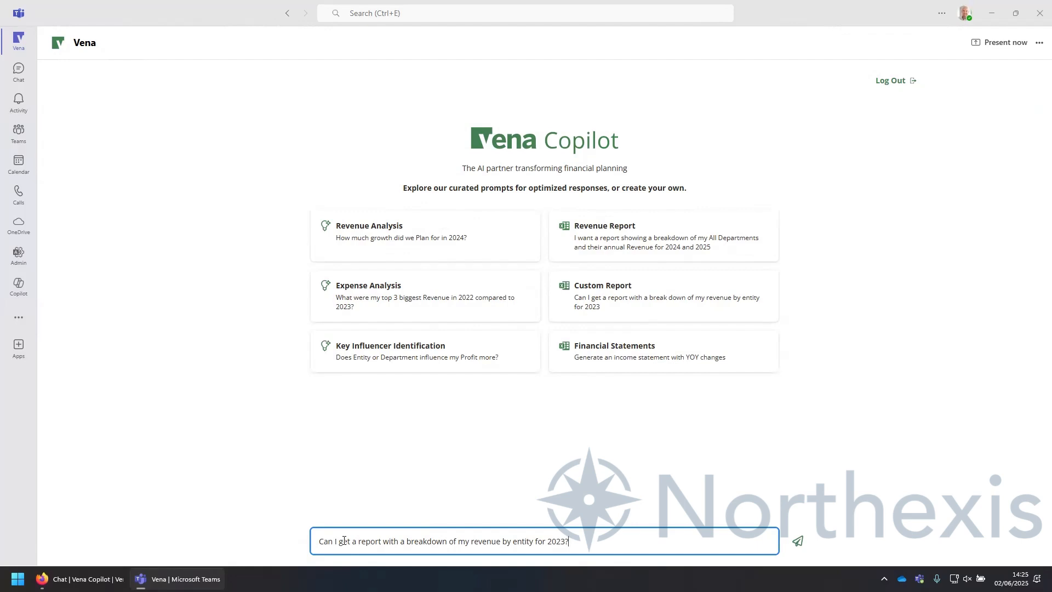
key(Return)
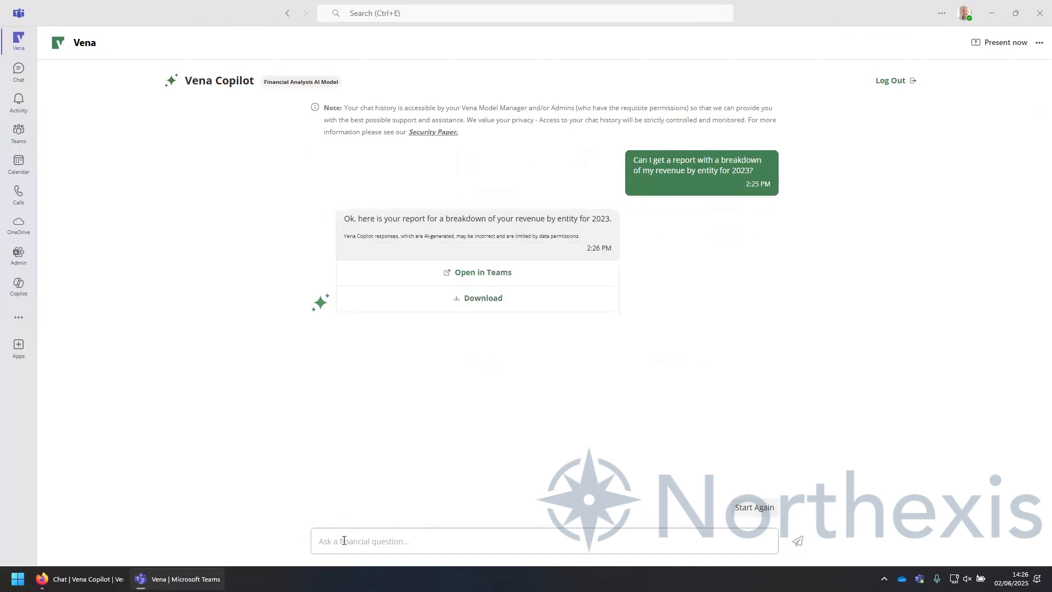
click(487, 282)
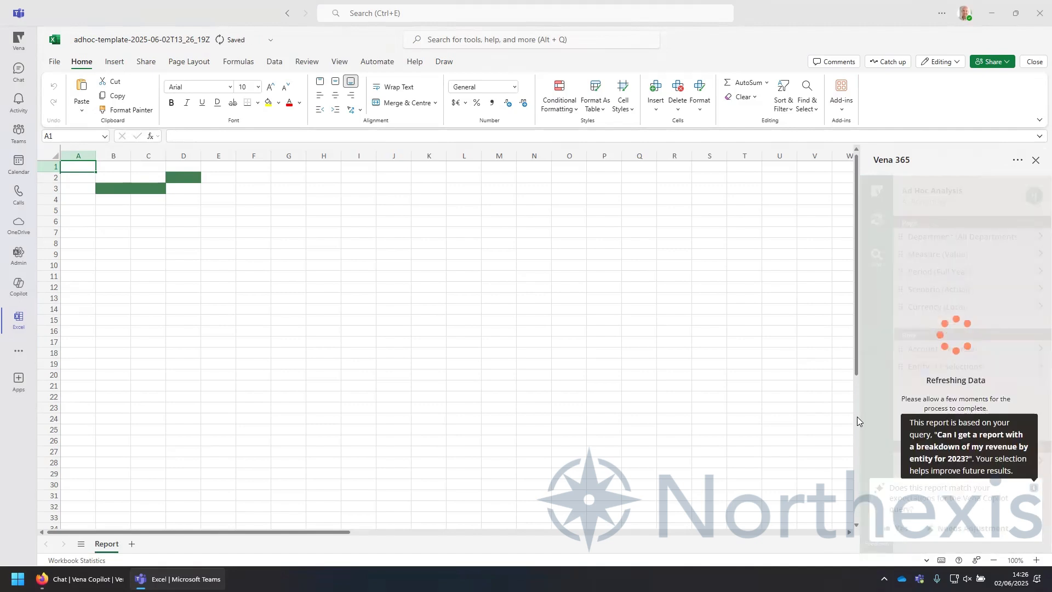
click(889, 528)
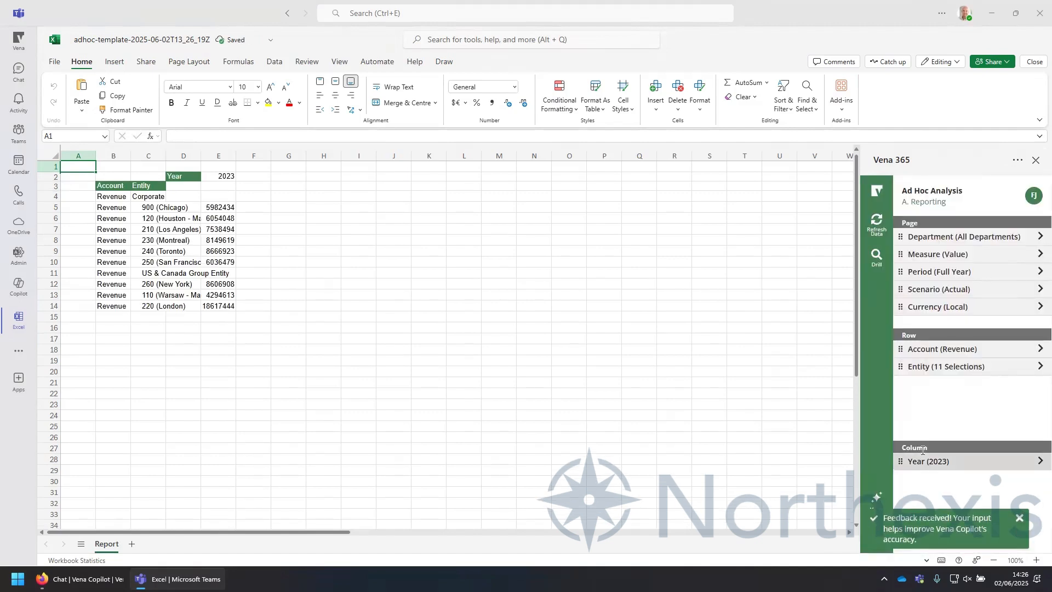
- Add Scenario beneath Year in the Copilot report's columns, include Budget alongside Actual, and refresh the data
drag(925, 297, 949, 490)
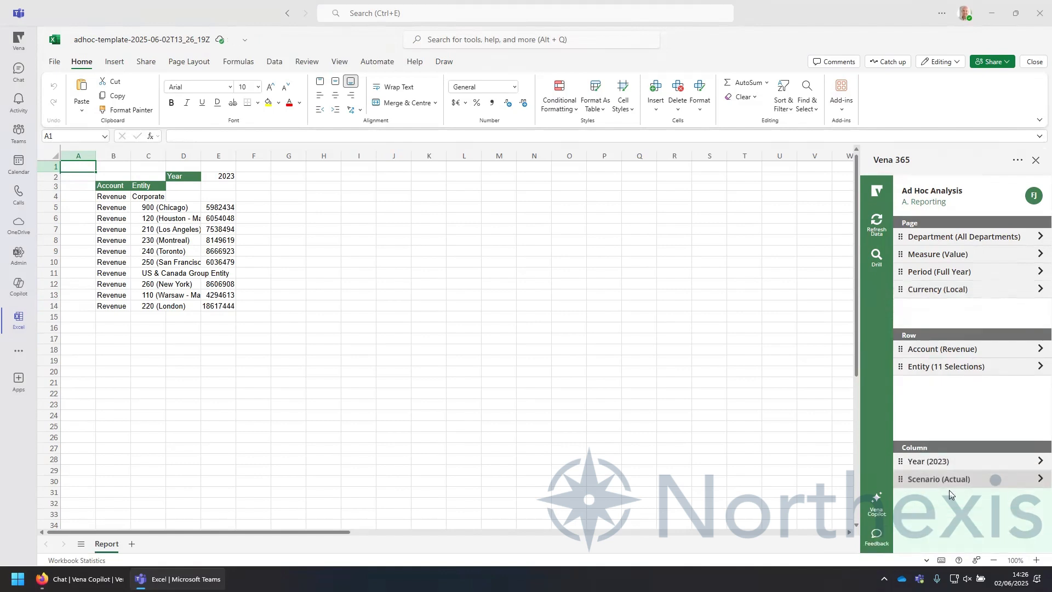
click(1038, 479)
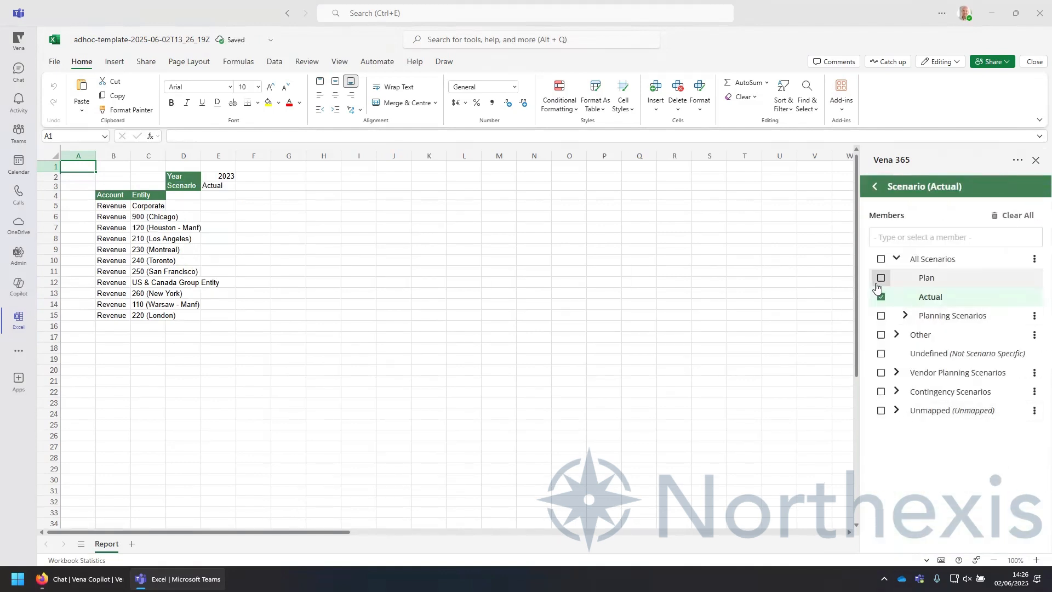
click(906, 316)
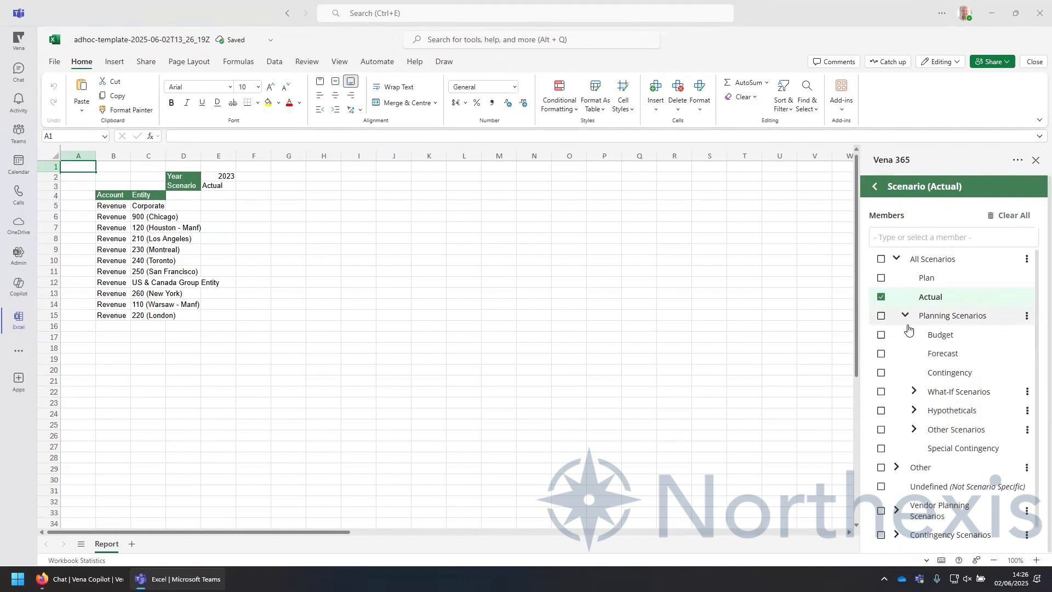
click(882, 334)
click(874, 188)
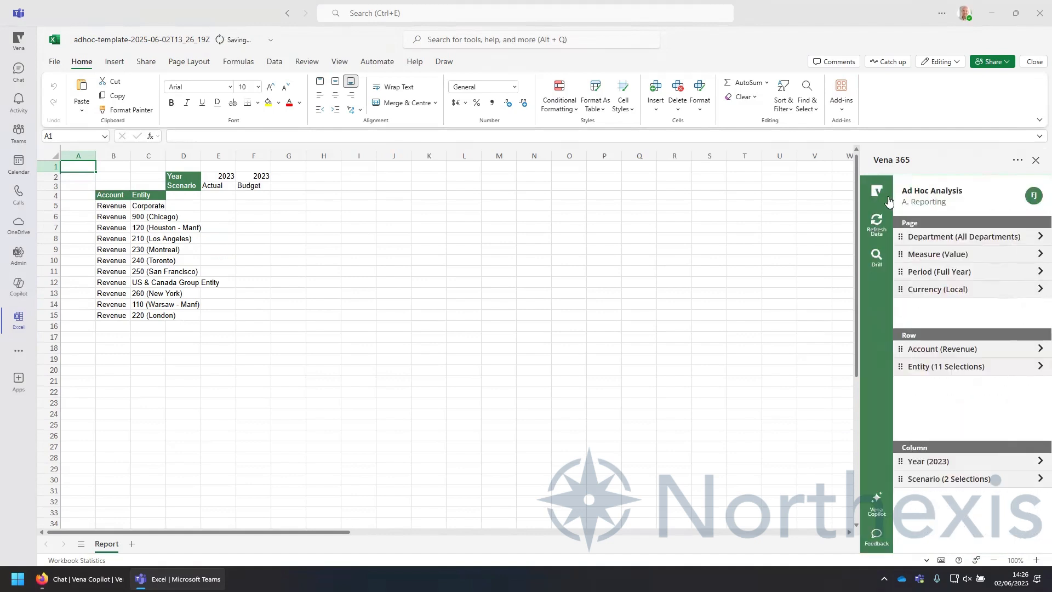
click(878, 222)
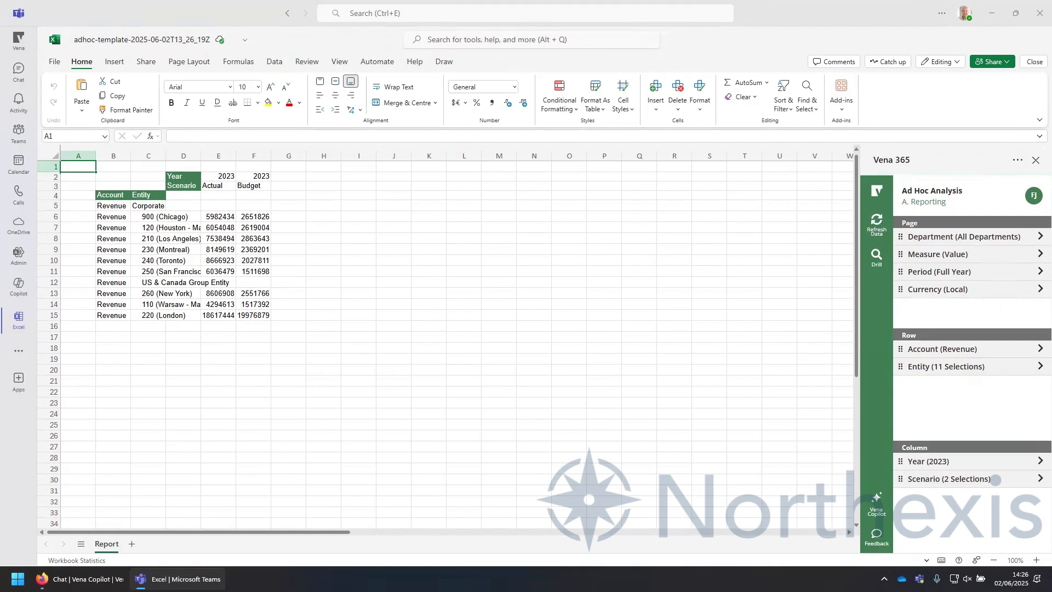
- Switch to the browser and open Vena's Manager page, and bring up the Annual Townhall.pptx presentation in PowerPoint
click(195, 453)
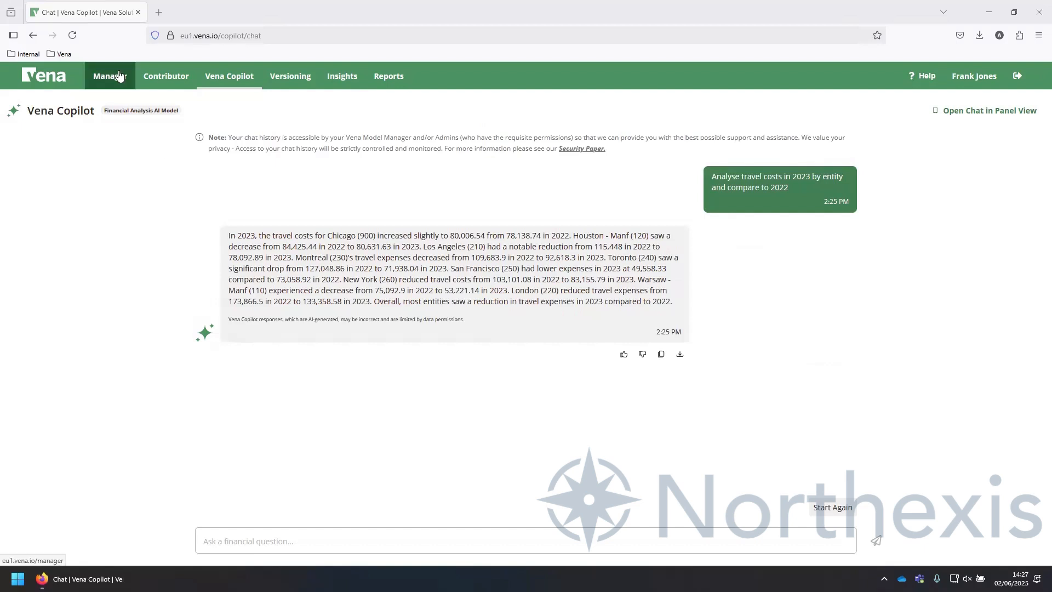
click(119, 76)
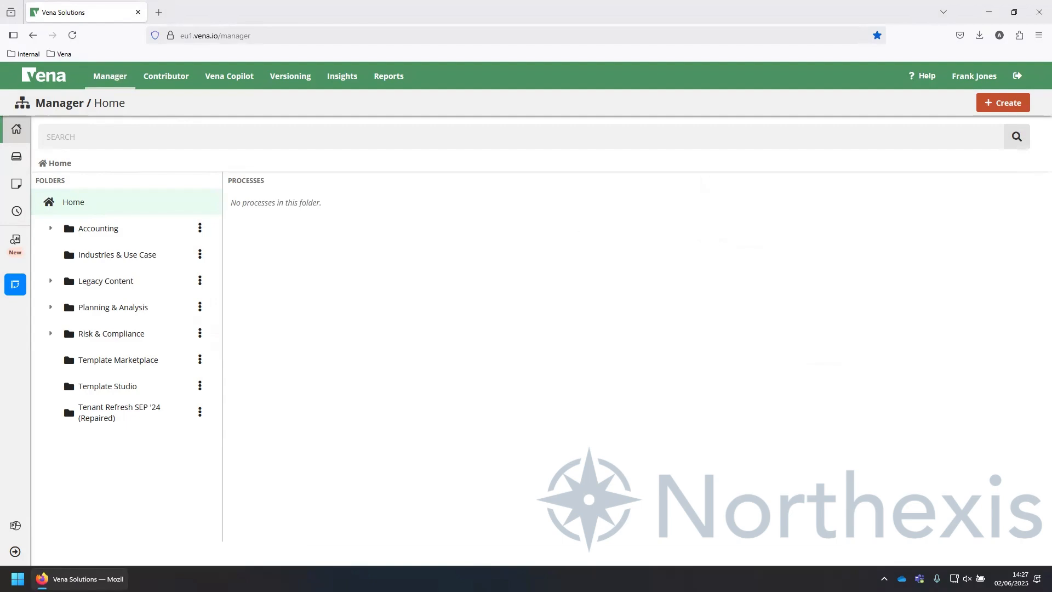
key(super+shift+Right)
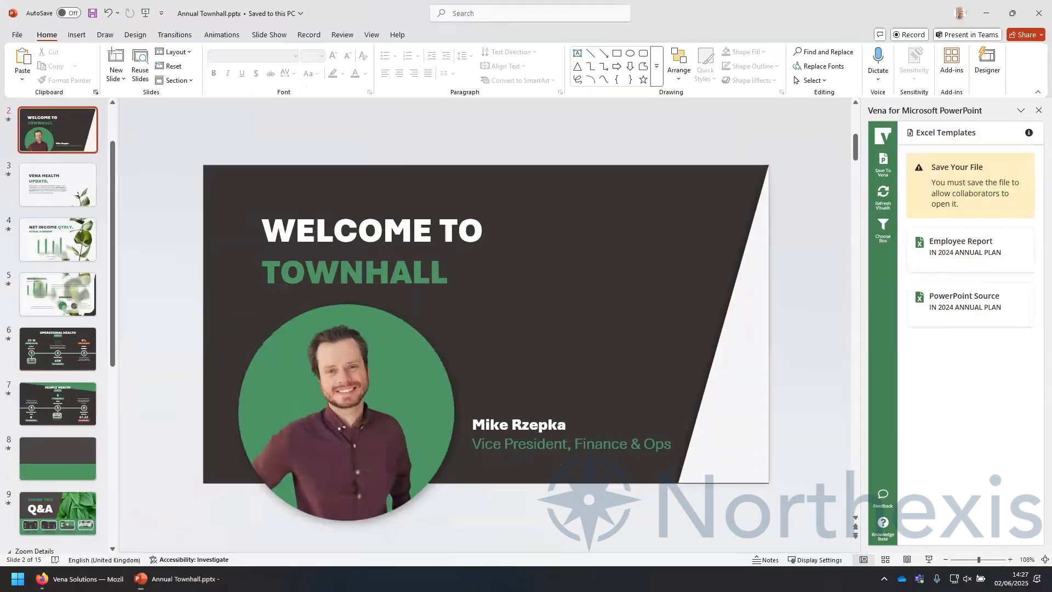